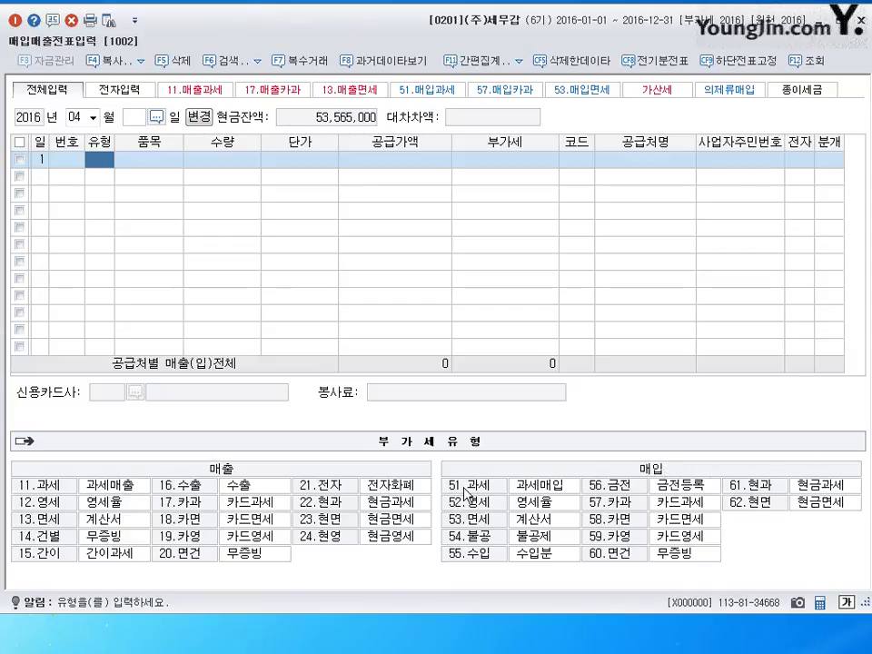
Enter a 51.과세 row for 20 가방 at 500,000, accepting 10,000,000 supply and 1,000,000 VAT
left_click(466, 488)
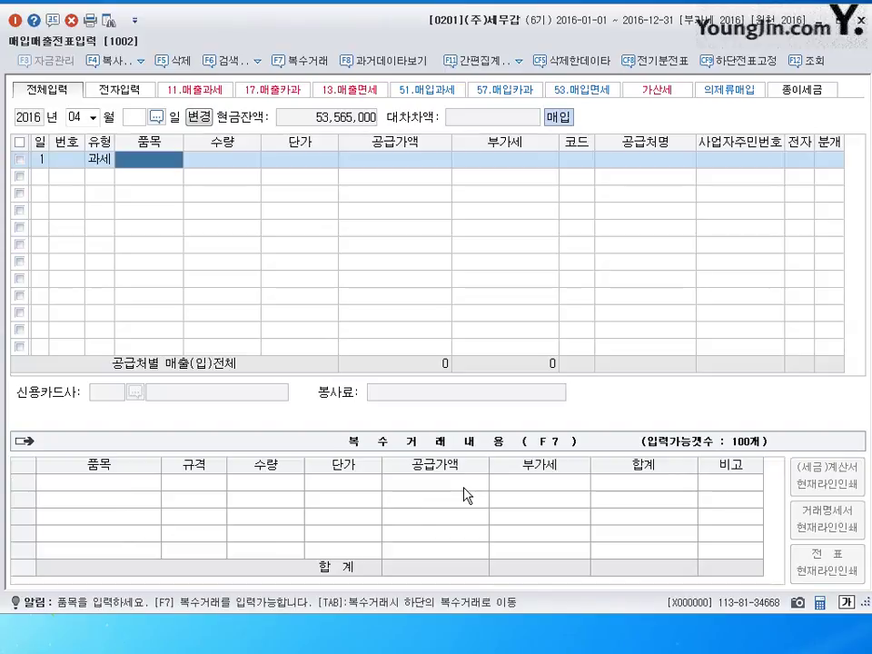
type("가방")
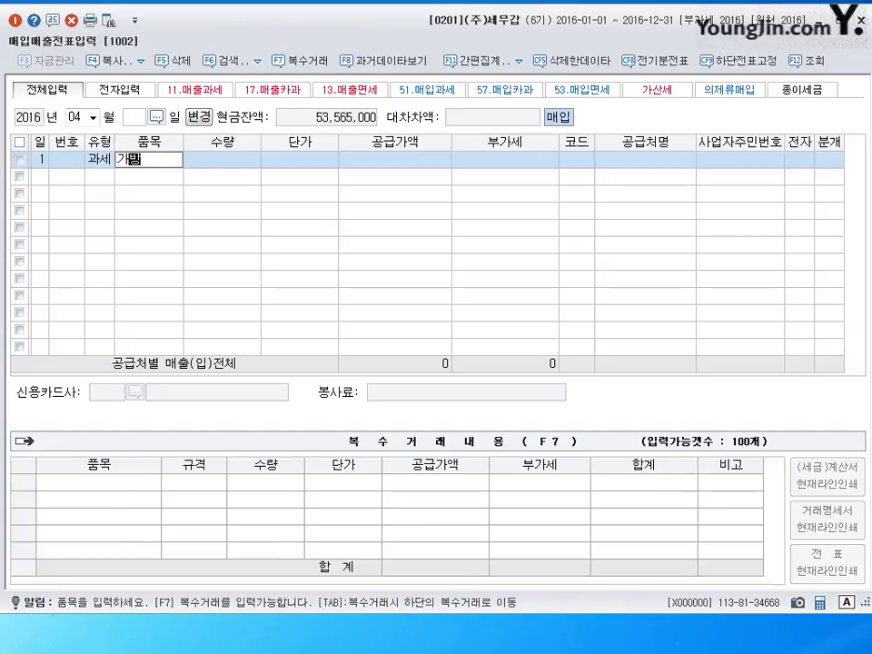
key("Return")
type("20")
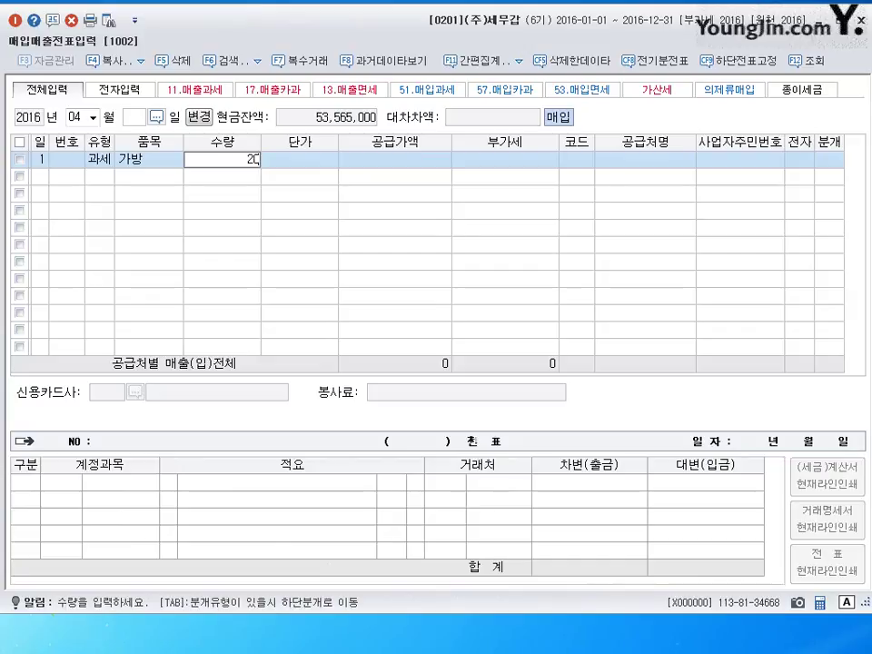
key("Return")
type("5000000")
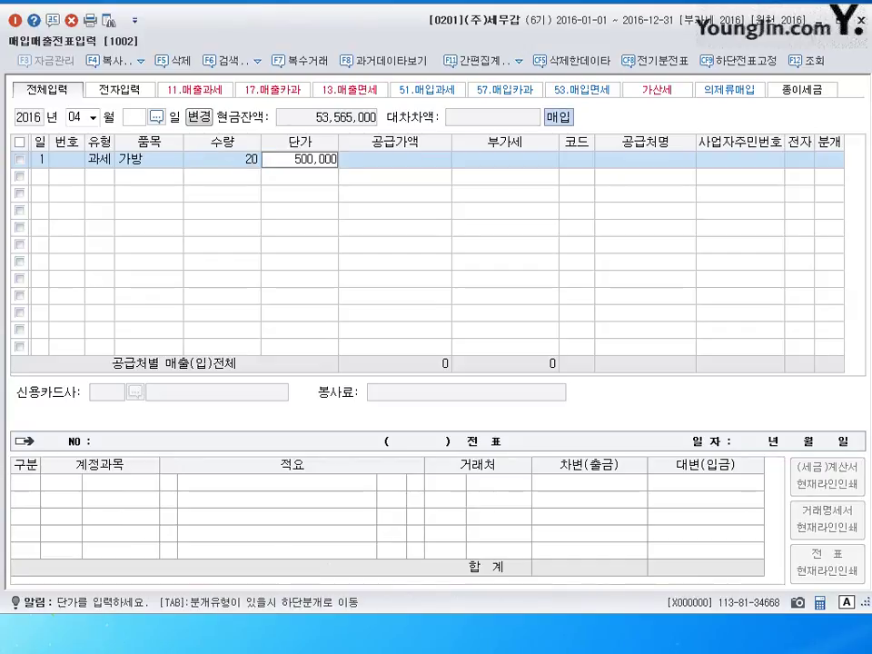
key("Return")
key("Return")
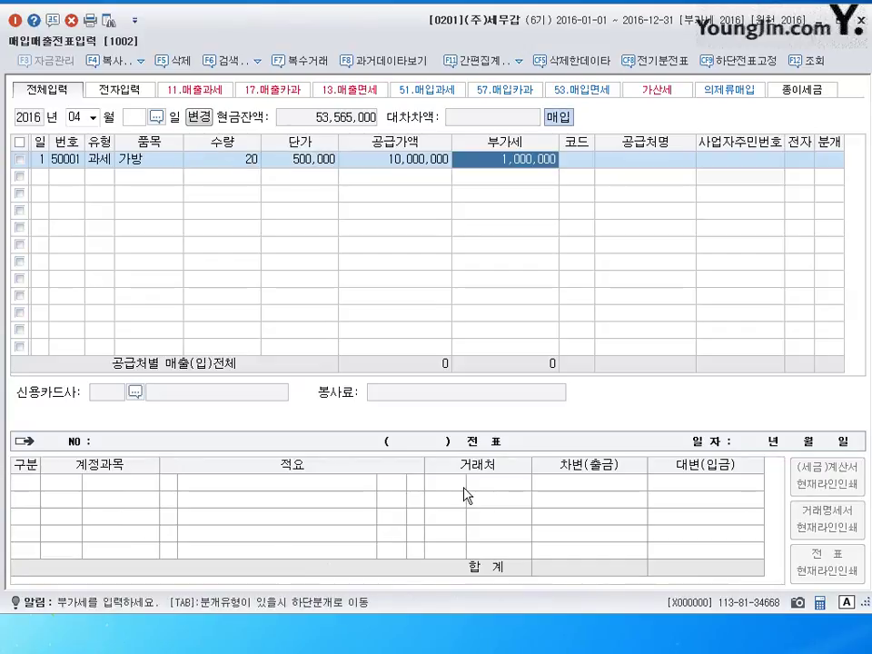
key("Return")
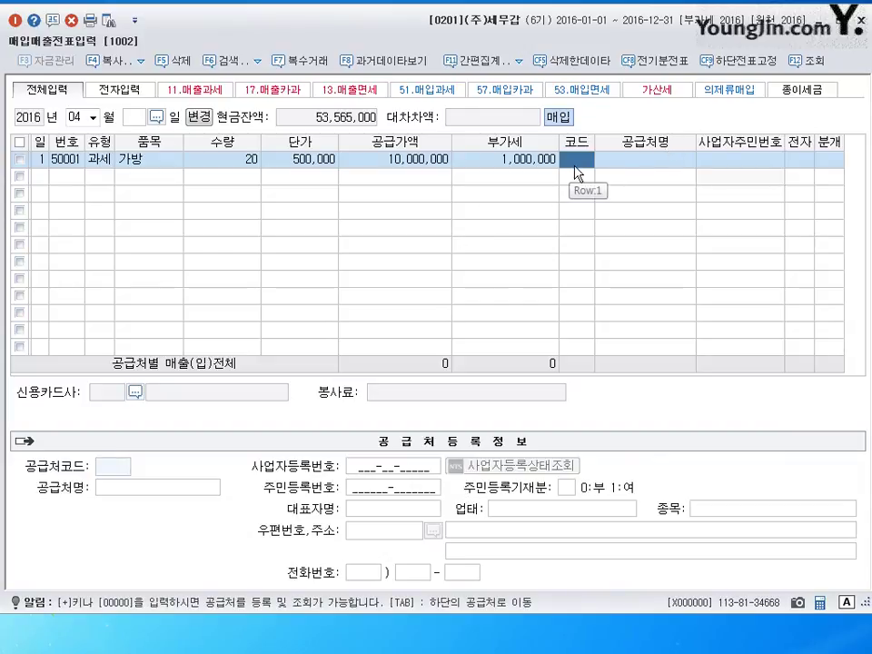
Register new supplier (주)명품가방 with code 900 and link it to the 가방 row
key("plus")
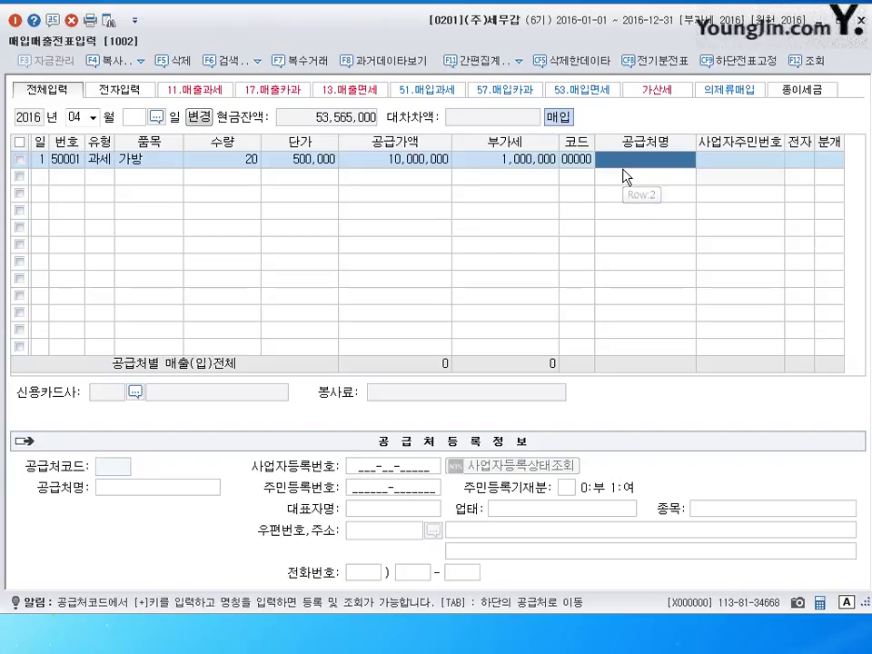
type("(주)")
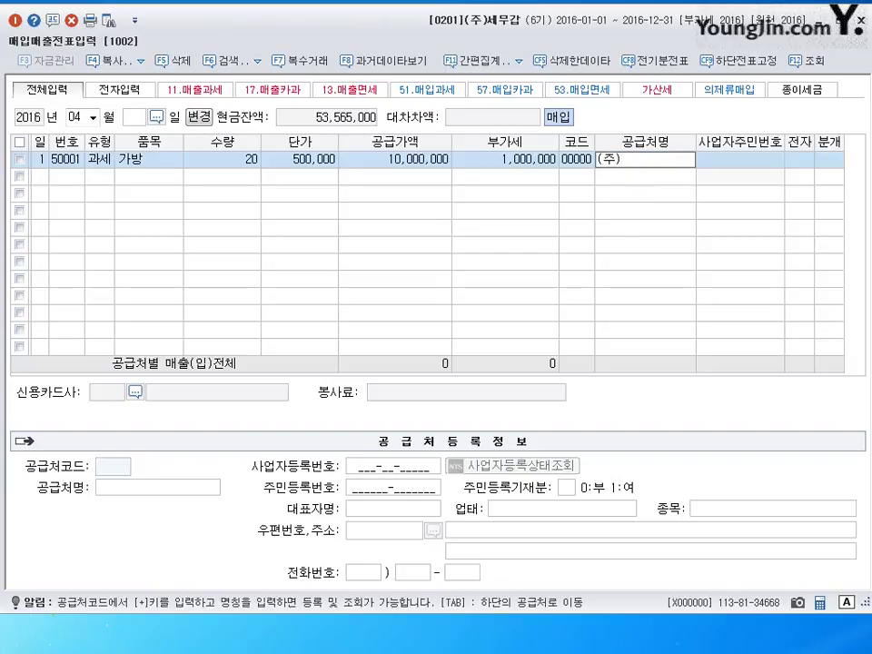
type("명품가방")
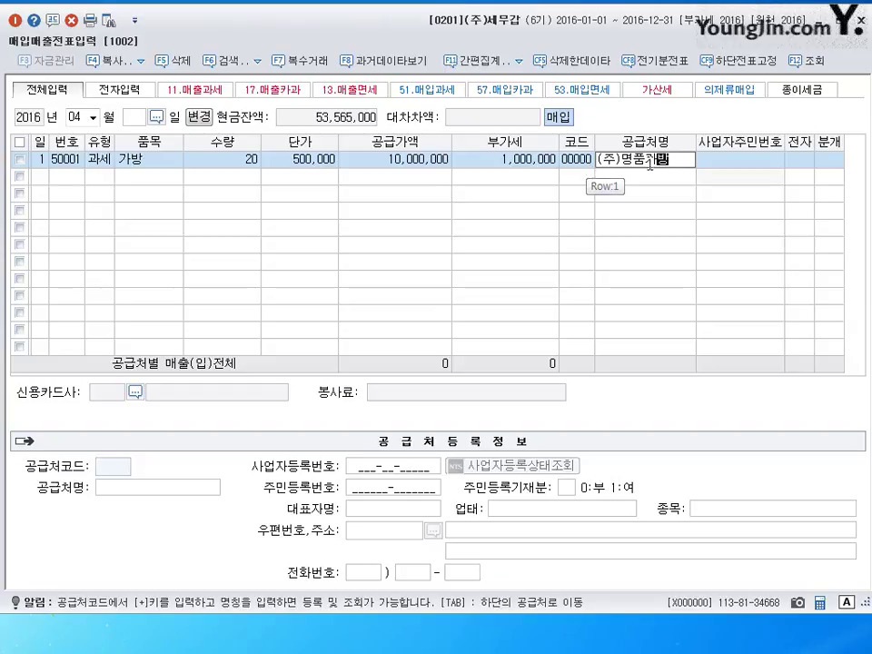
key("Return")
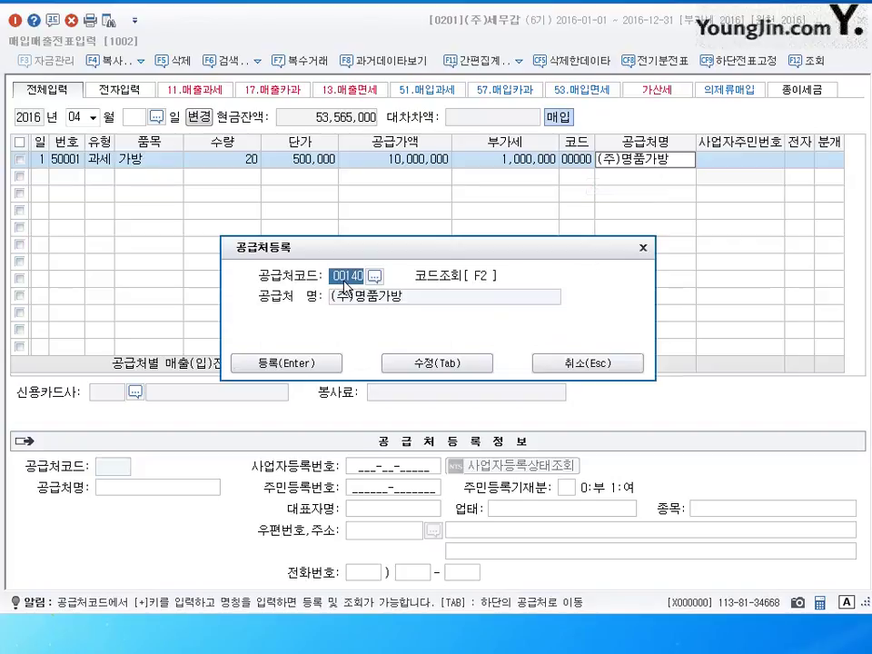
key("BackSpace")
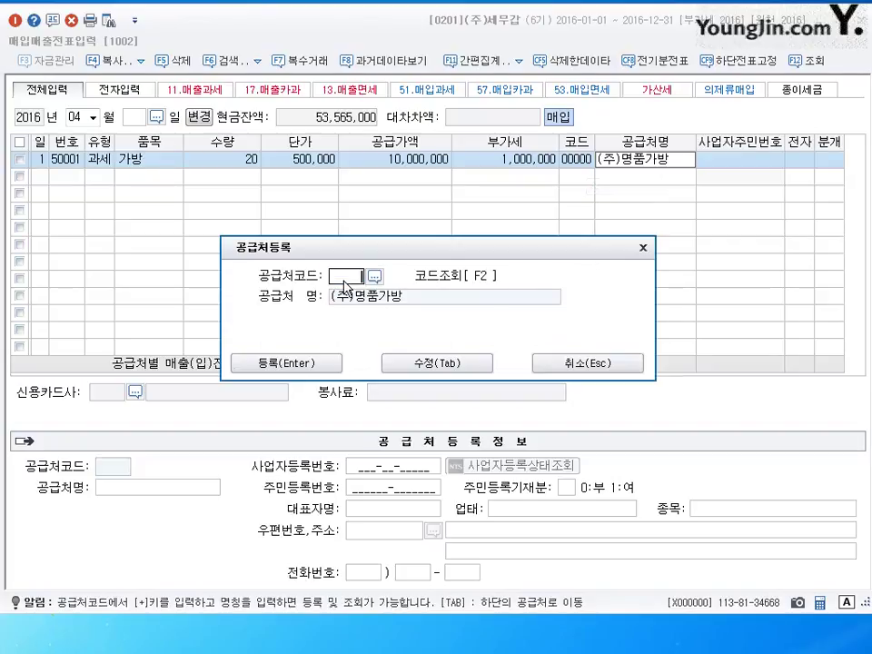
type("900")
left_click(463, 363)
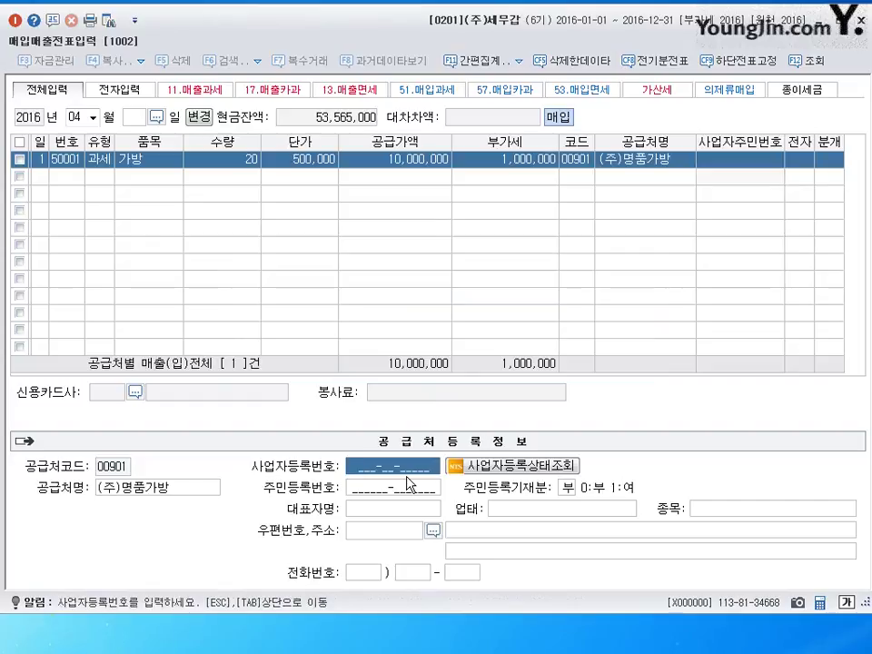
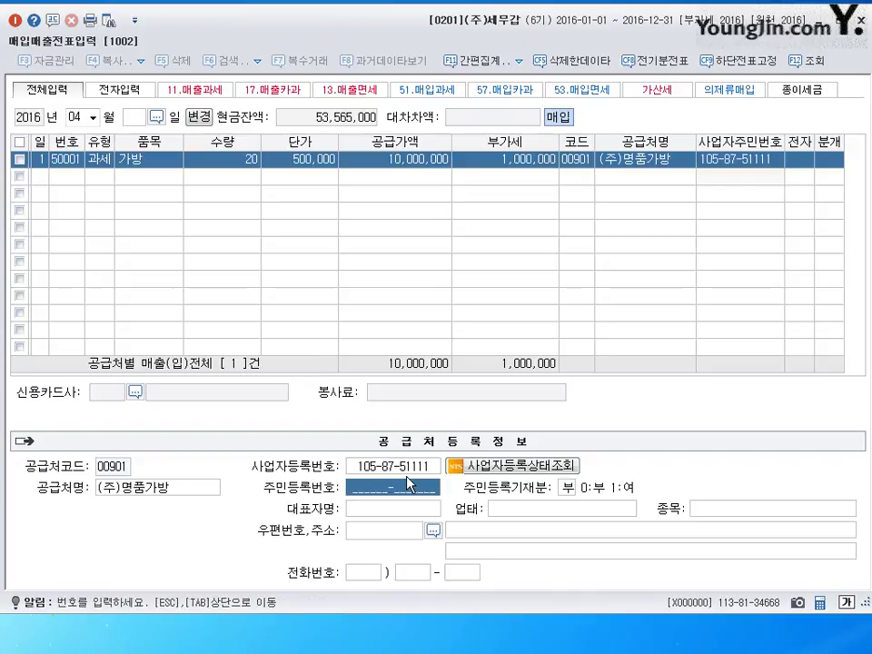
Fill in the business registration number, representative's name, 업태 제조,도소매, 종목 가방,신발 and the supplier's address
key("Return")
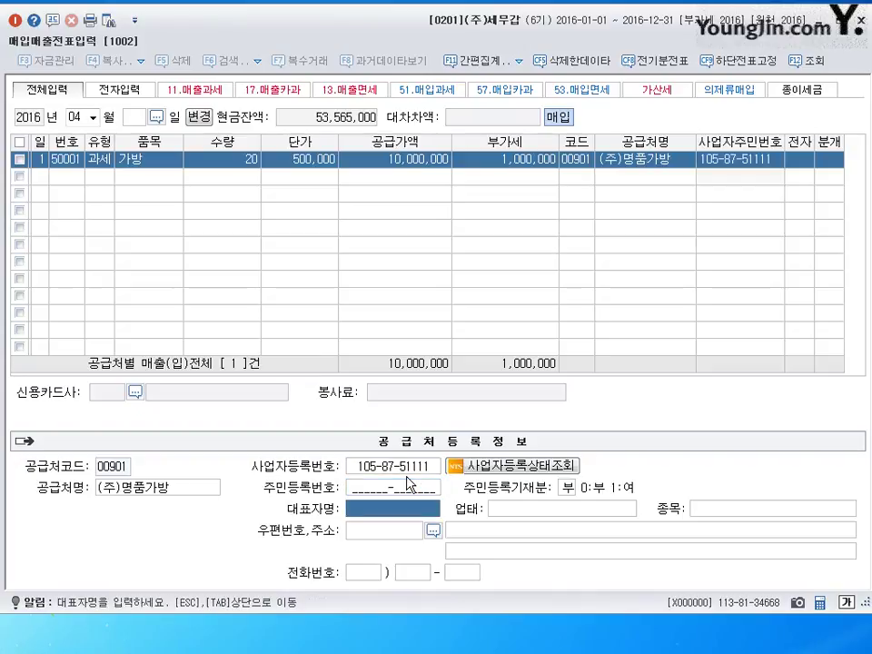
type("ㄱ미선")
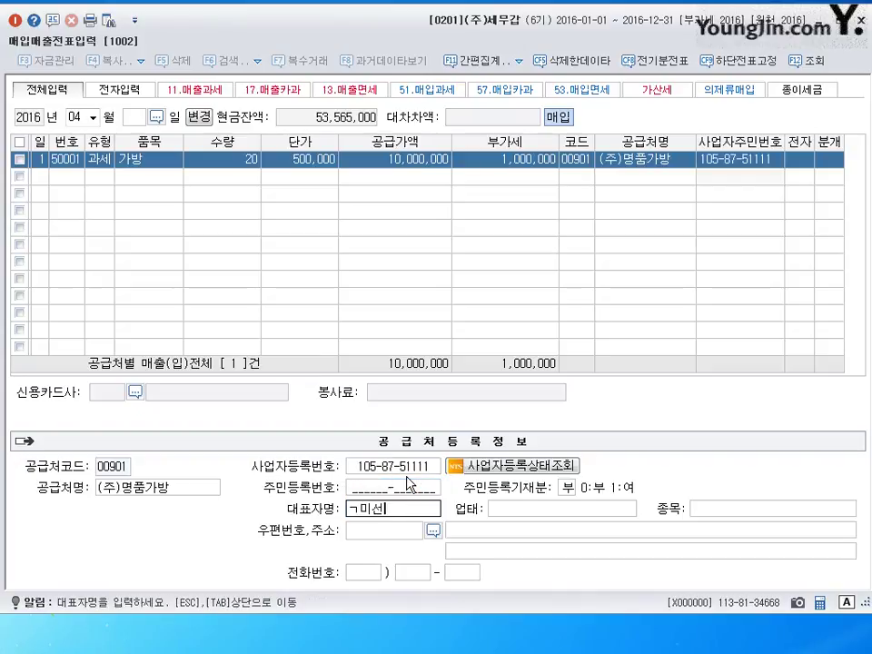
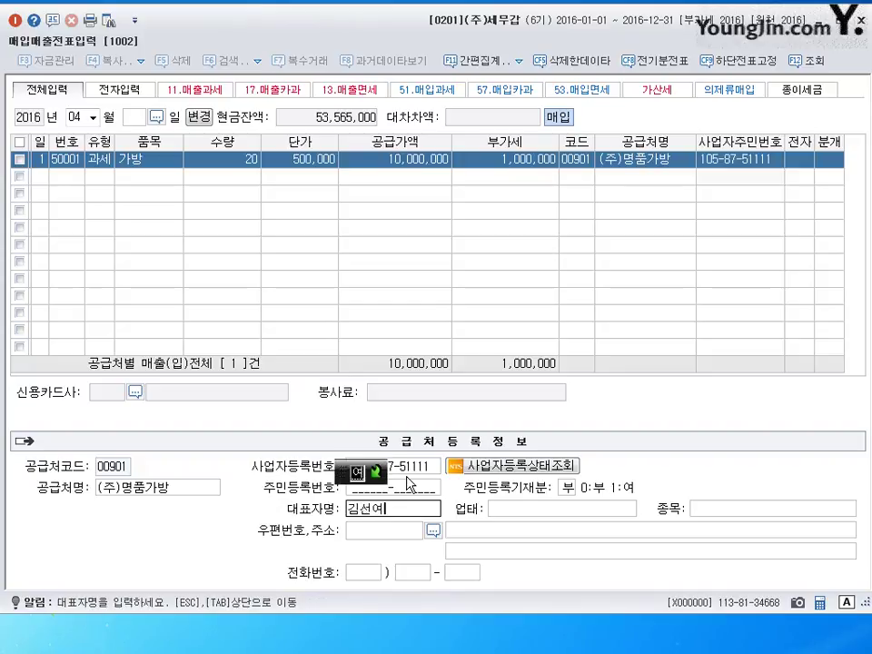
key("Return")
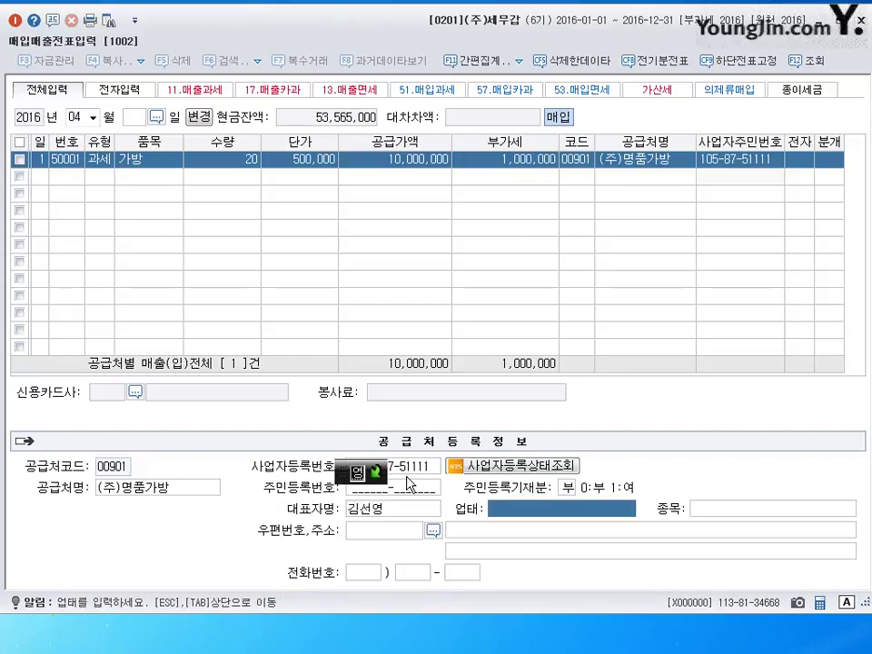
type("제조,도솜")
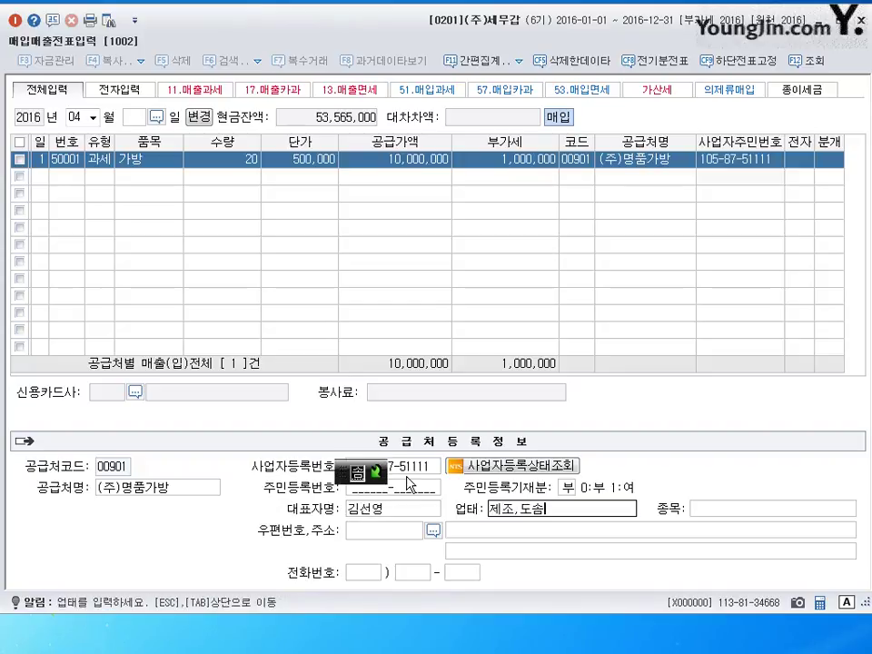
type("ㅐ")
key("Return")
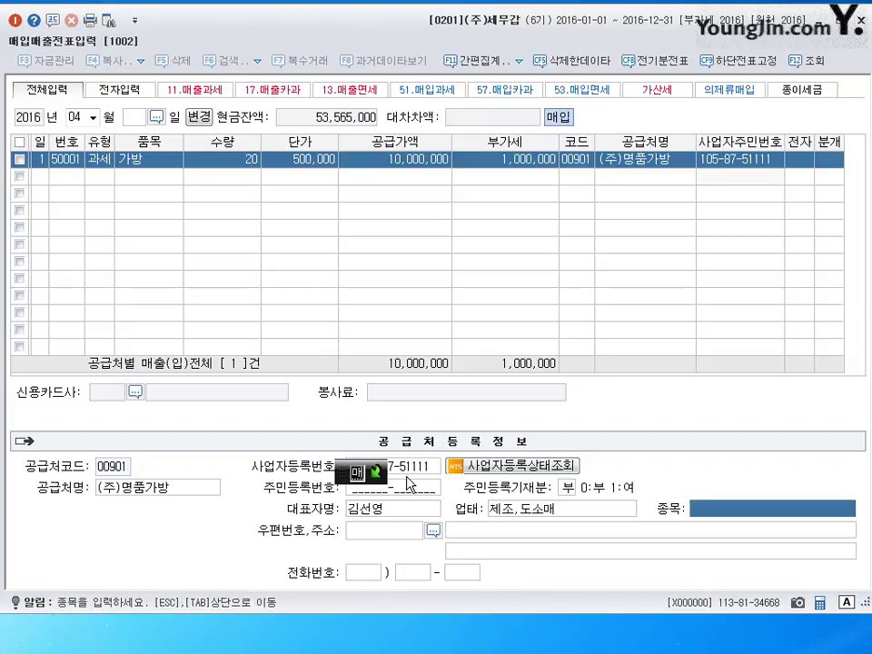
type("가방,신발")
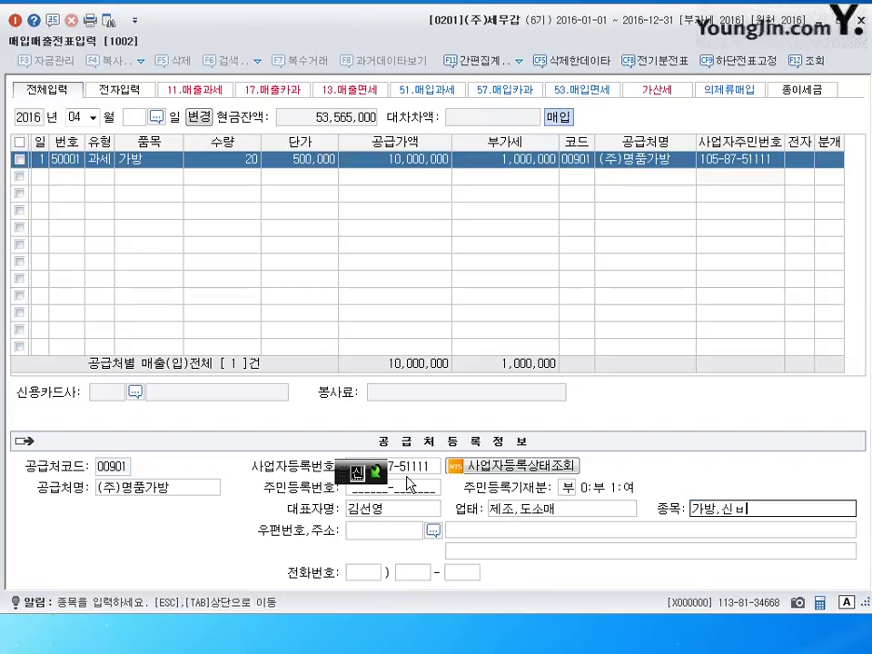
key("Return")
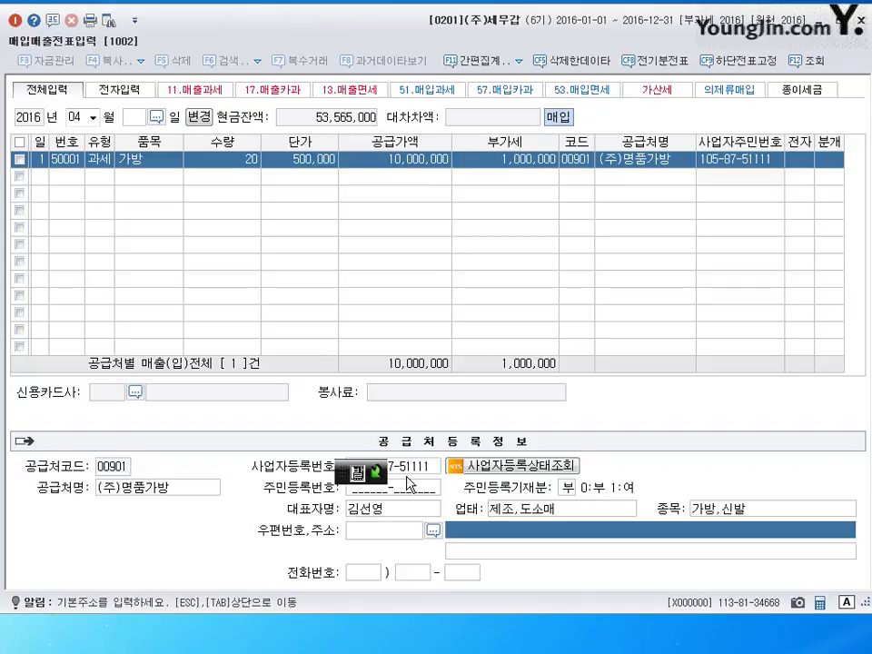
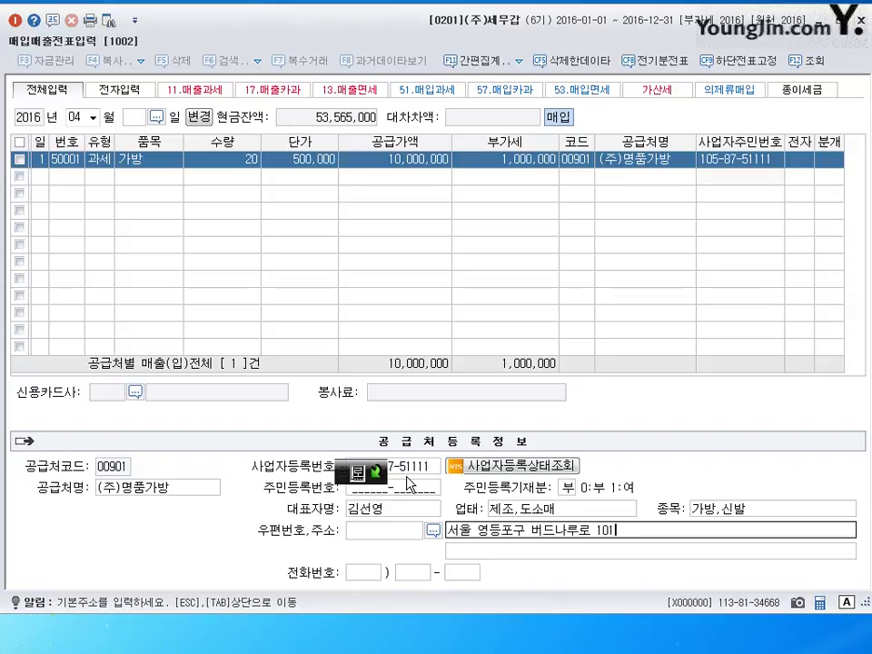
key("Return")
key("Return")
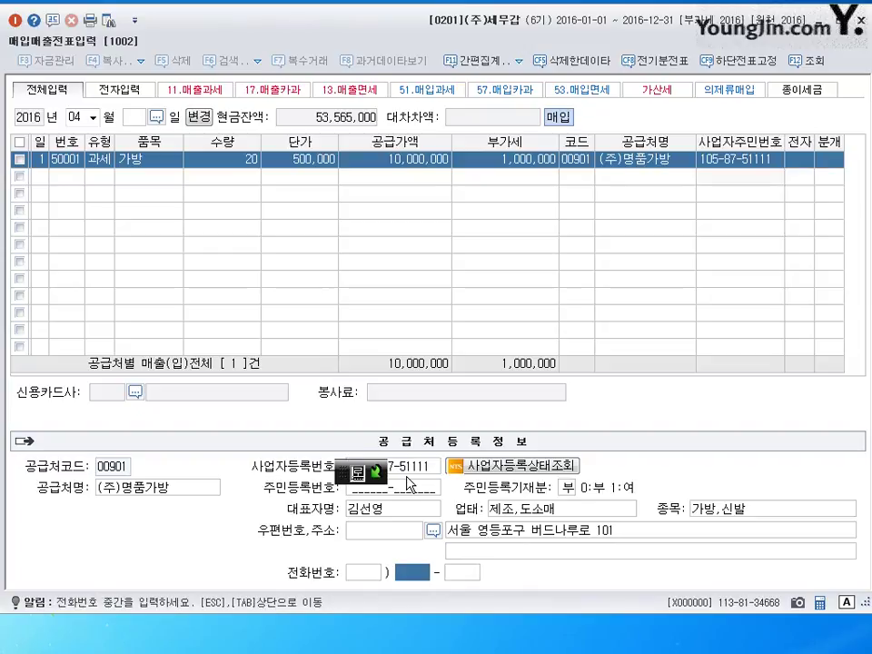
key("Return")
key("Return")
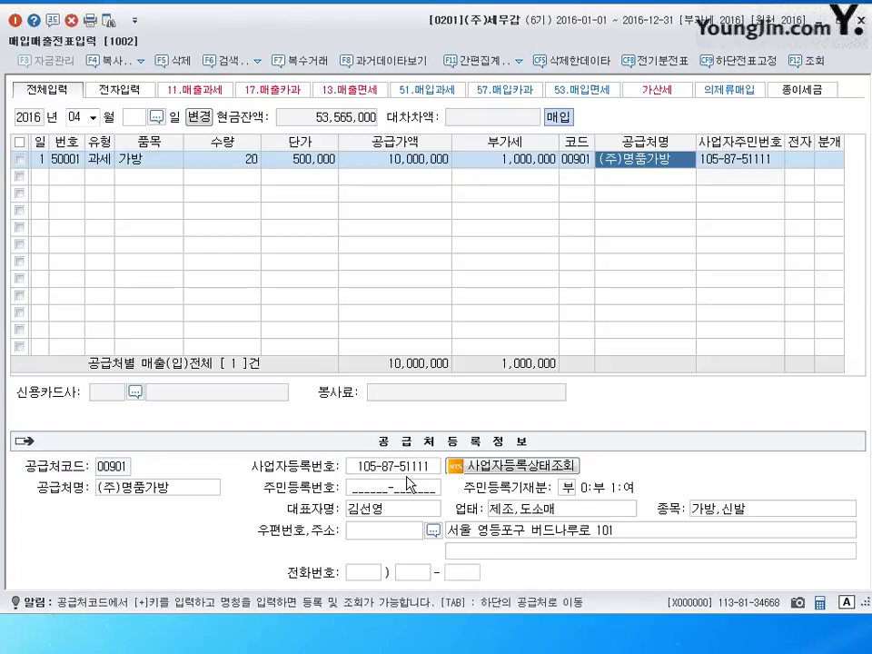
Mark the 가방 invoice as electronic (1) and choose a 혼합 (3) journal
left_click(797, 161)
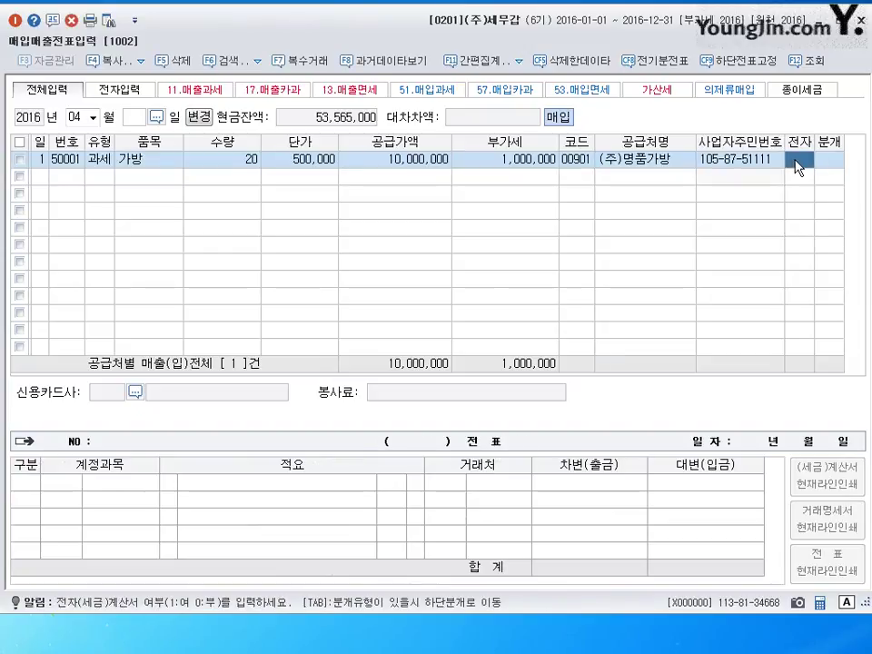
type("1")
key("Return")
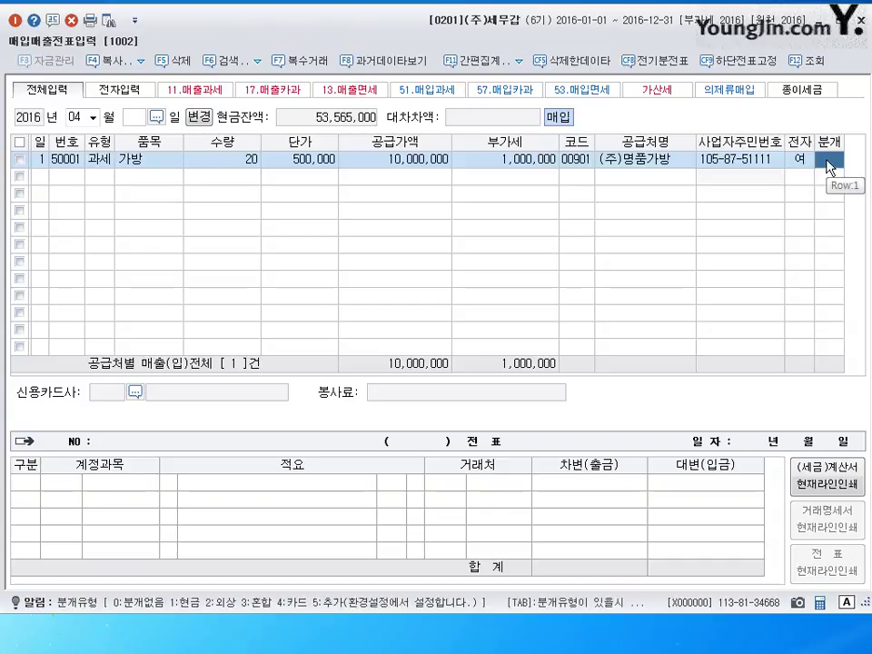
type("3")
key("Return")
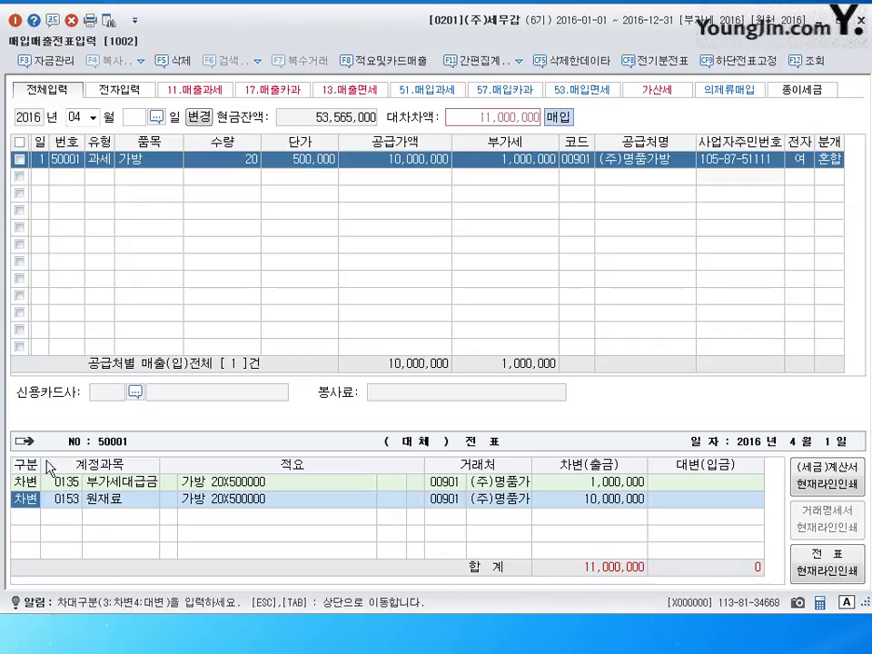
Debit 0146 상품; credit 0103 보통예금 5,500,000 and 0251 외상매입금 5,500,000
key("Return")
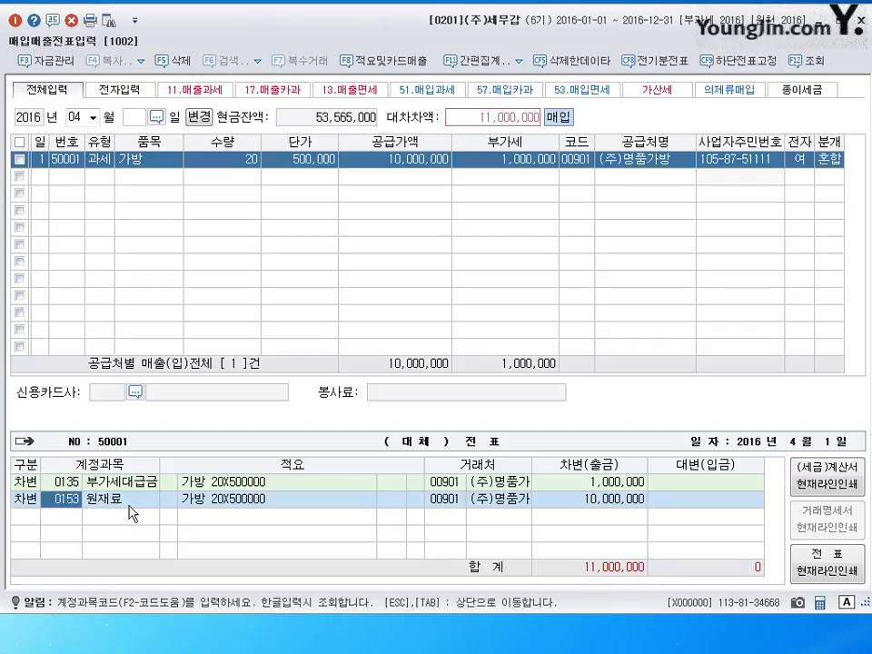
type("0146")
key("Return")
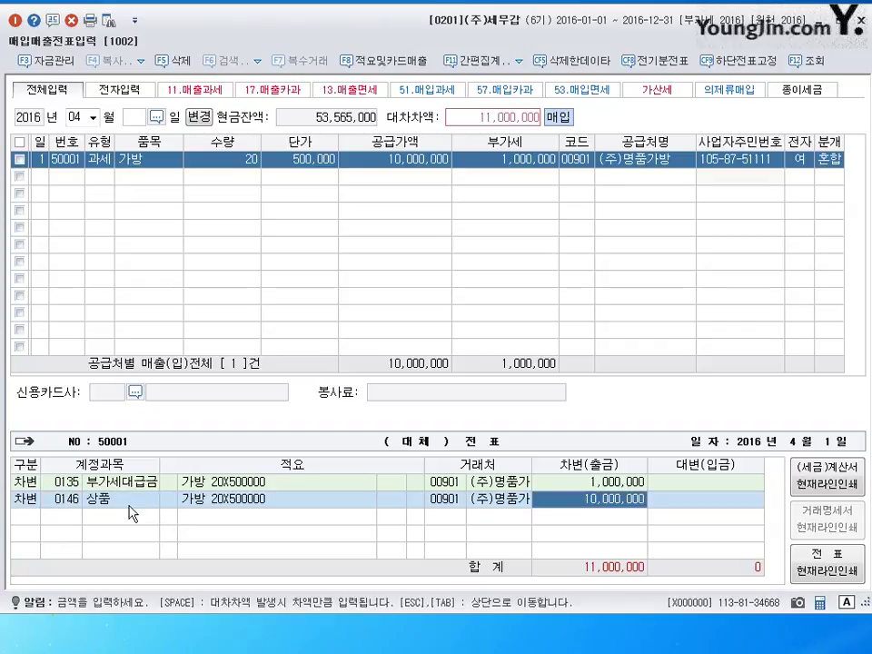
key("Return")
type("4")
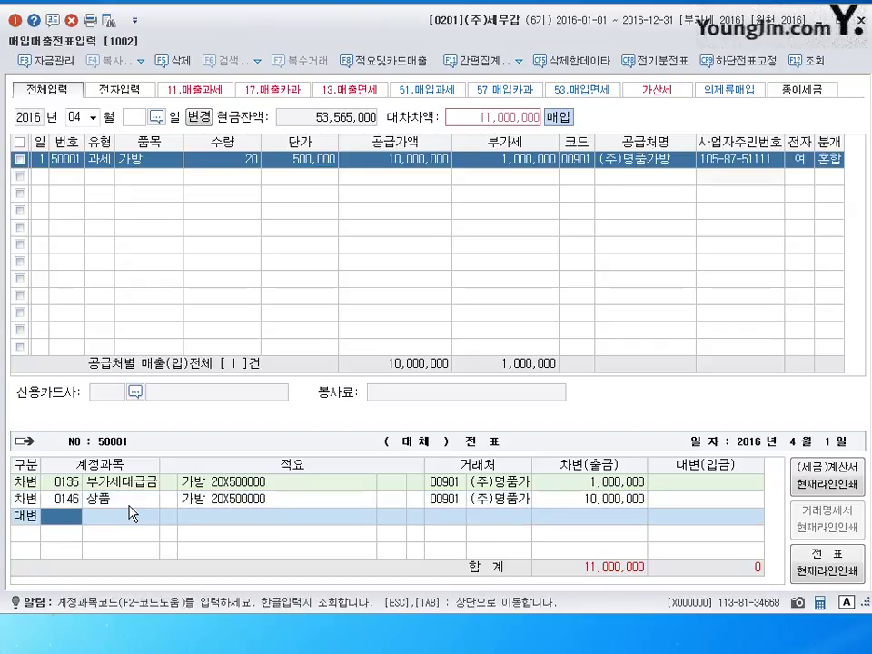
type("0103")
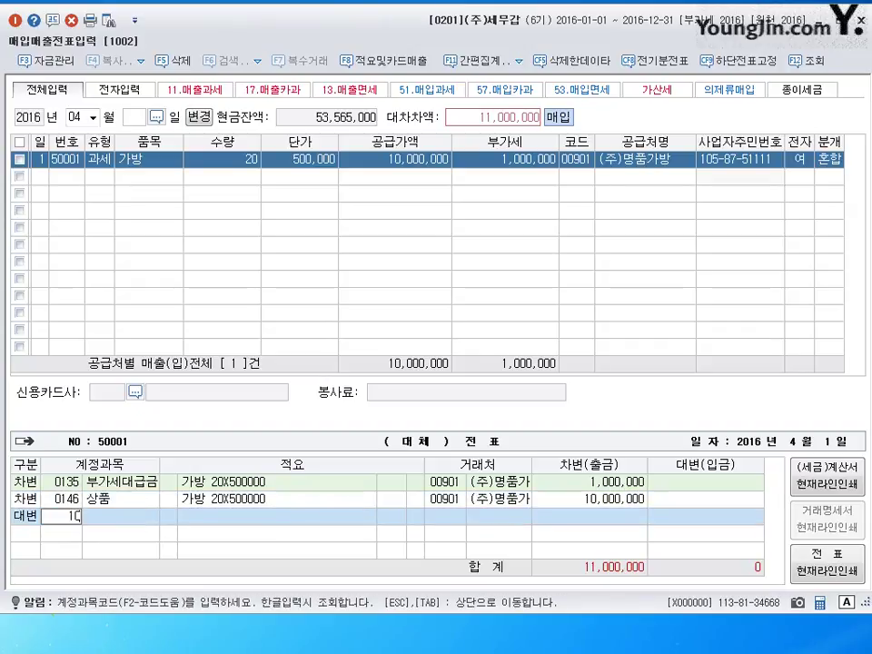
key("Return")
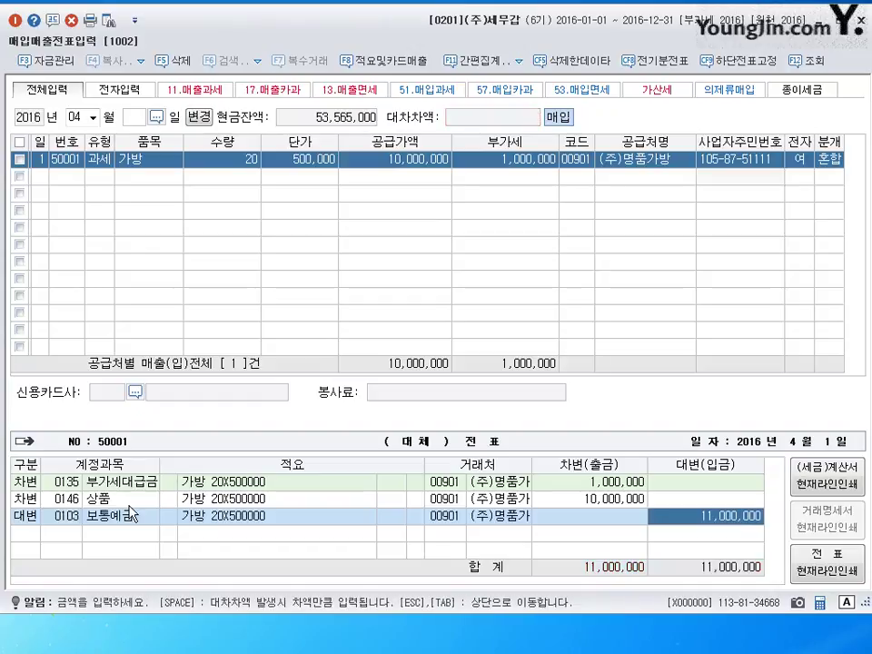
type("5500000")
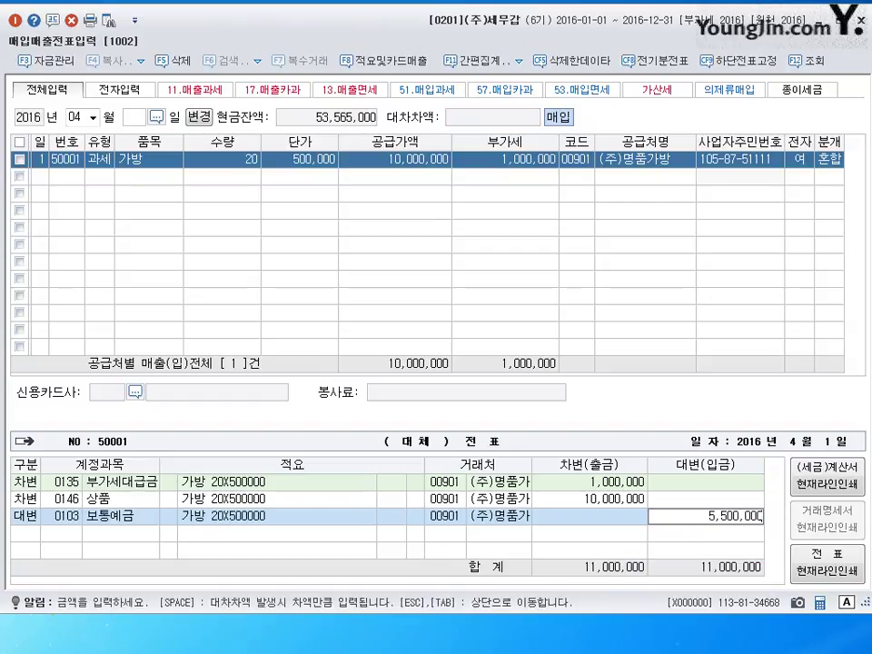
key("Return")
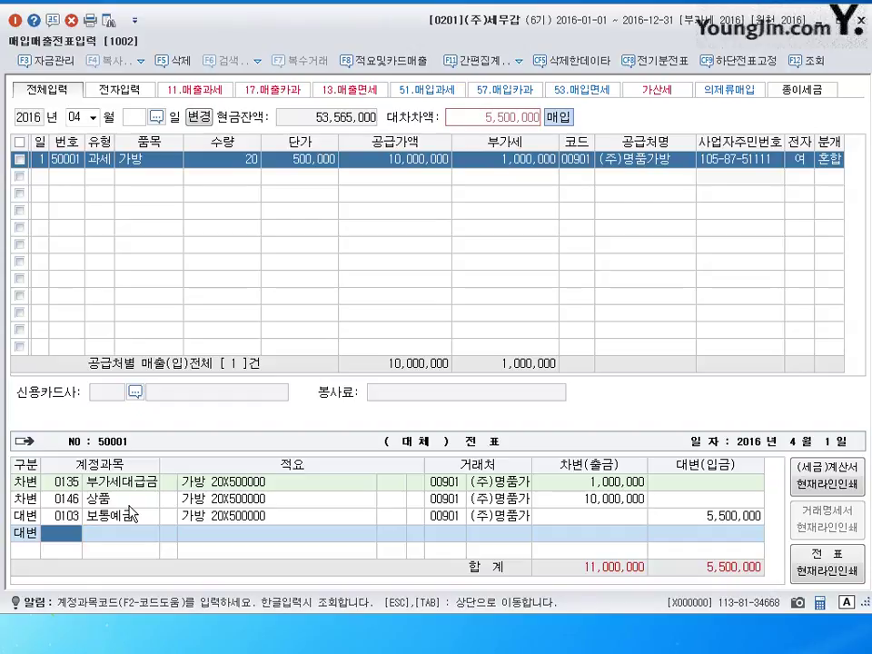
type("251")
key("Return")
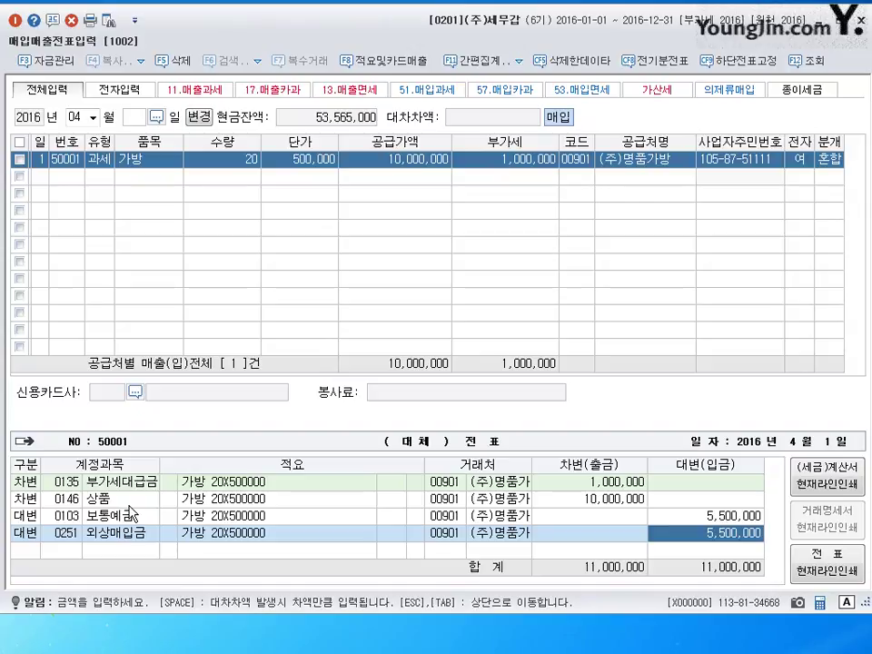
key("Escape")
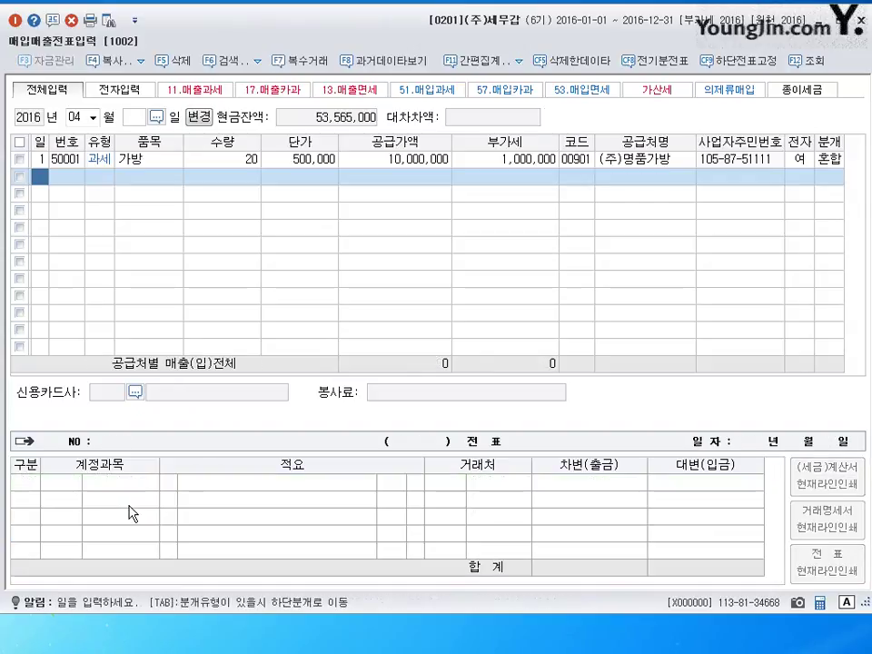
Enter day 2 in the 일 column of the new voucher row
type("2")
key("Return")
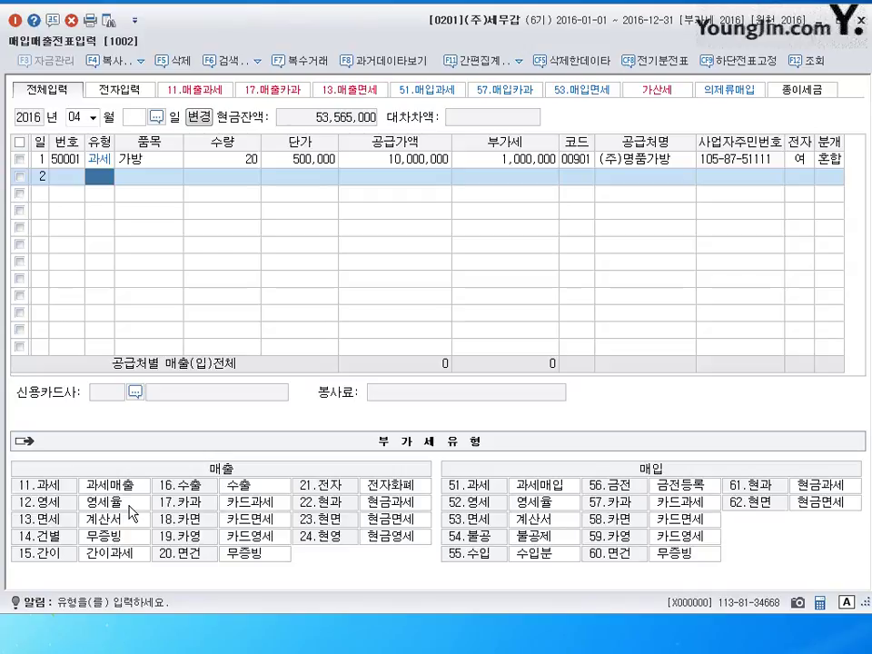
Enter a 51 과세 row for 원재료, supply 21,000,000, with supplier (주)화목
type("51")
key("Return")
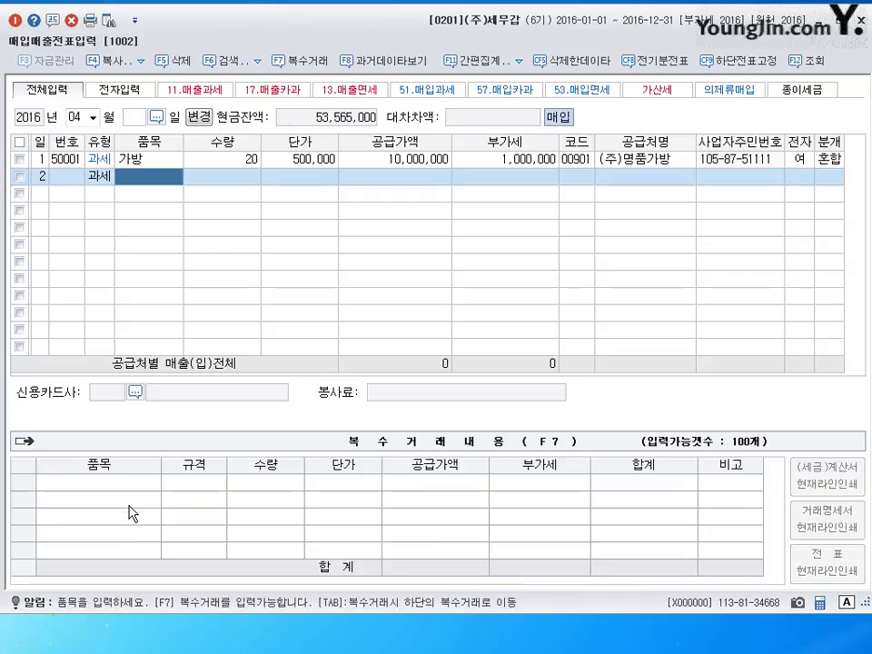
type("원재료")
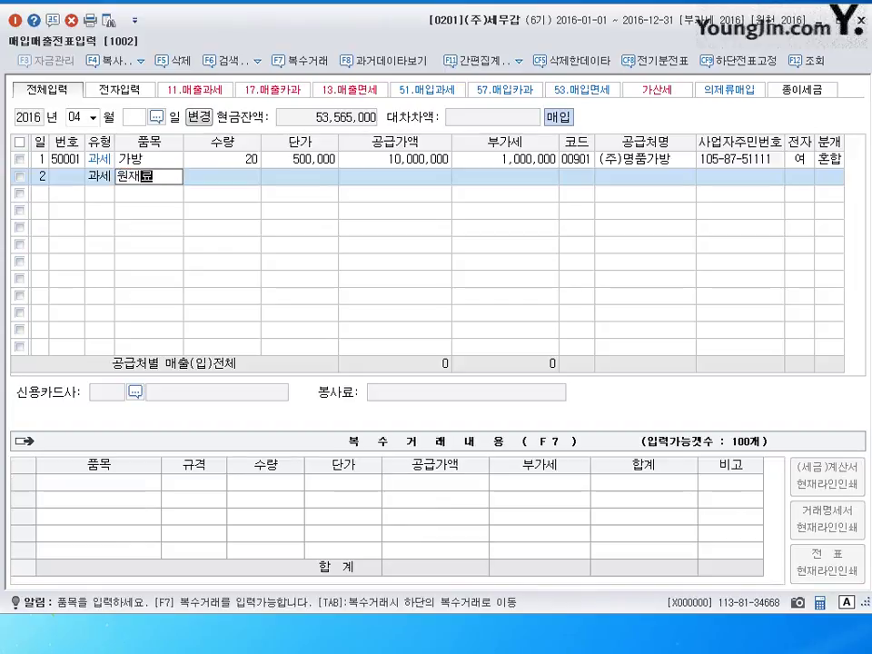
key("Return")
key("Return")
key("Return")
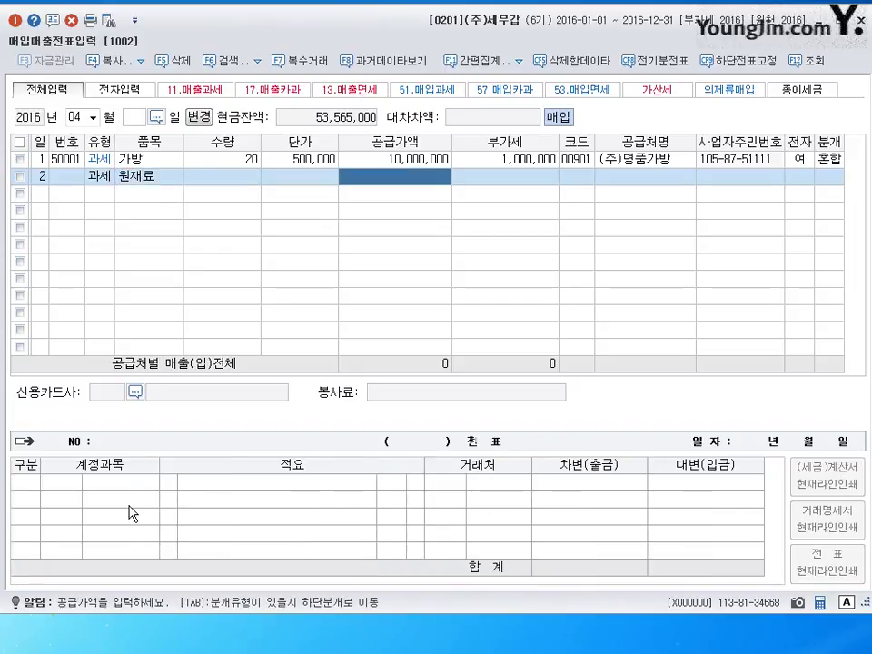
type("21000000")
key("Return")
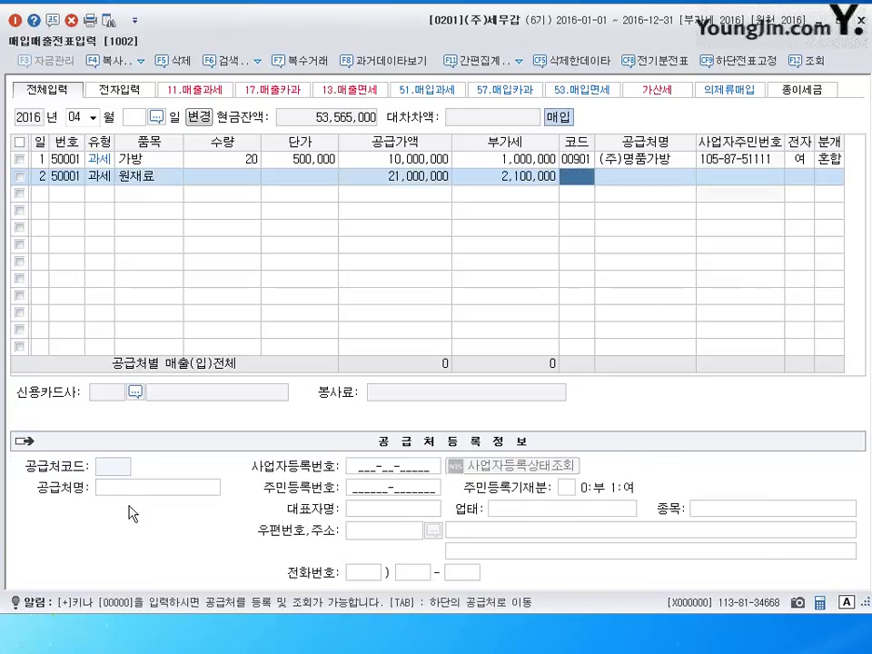
type("화목")
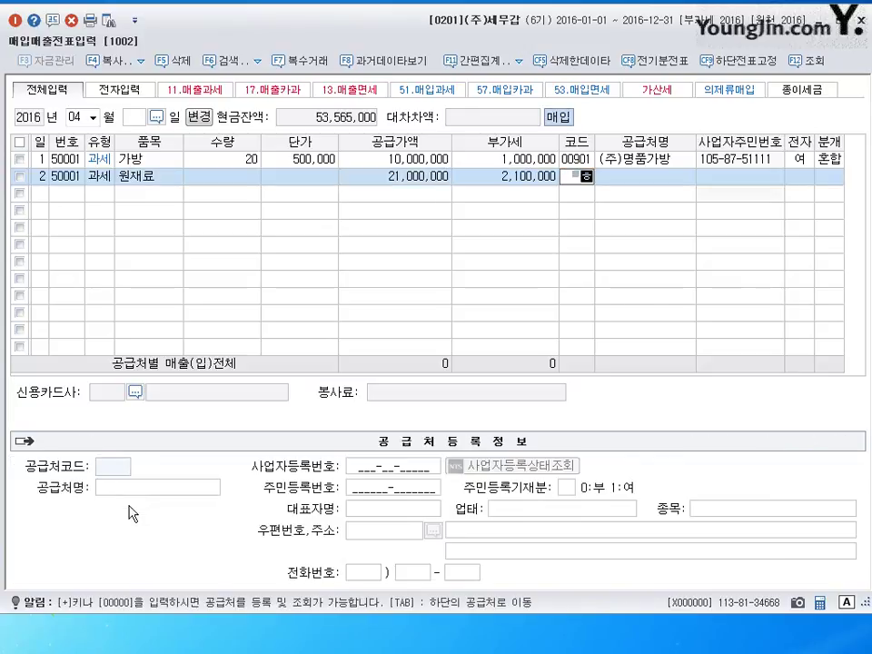
key("Return")
key("Return")
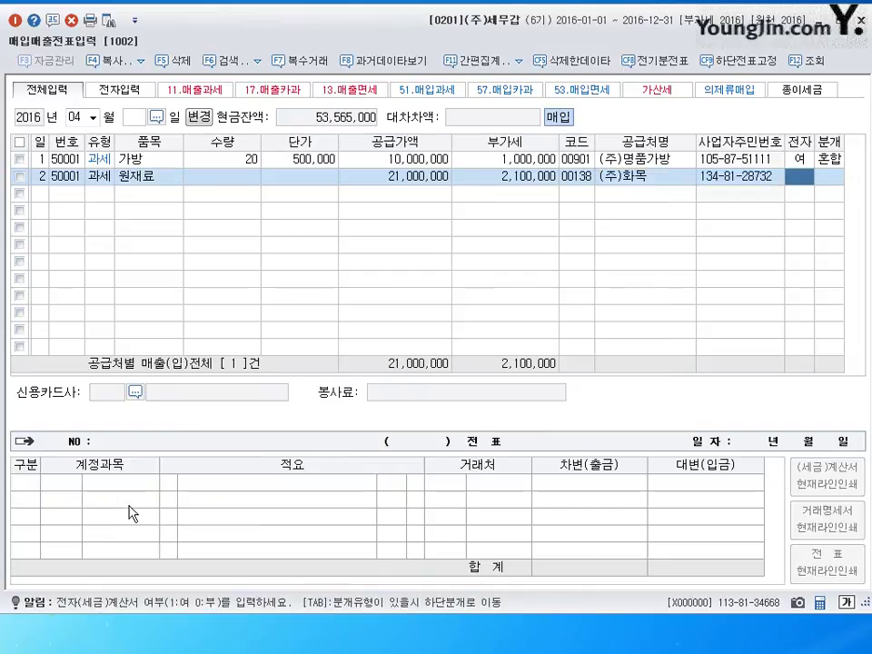
Post a 혼합 journal crediting 0131 선급금 5,000,000 and 0103 보통예금 18,100,000, then start a day-3 row
type("1")
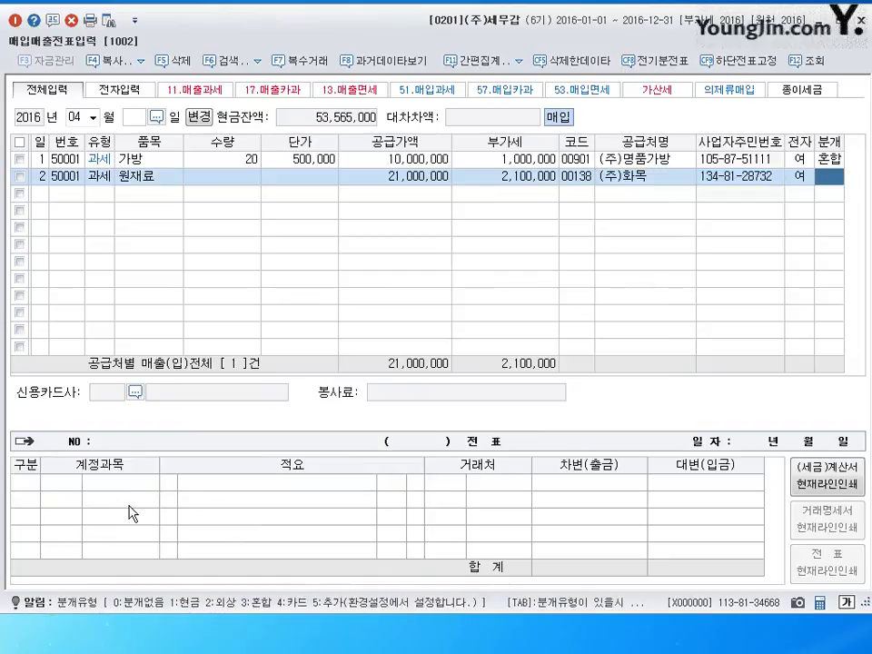
type("3")
key("Return")
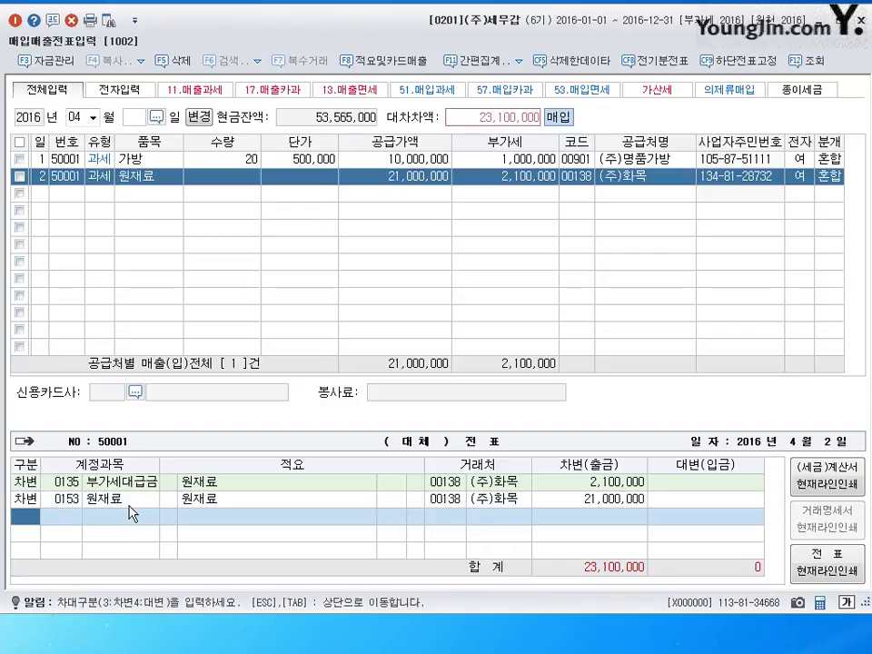
type("4")
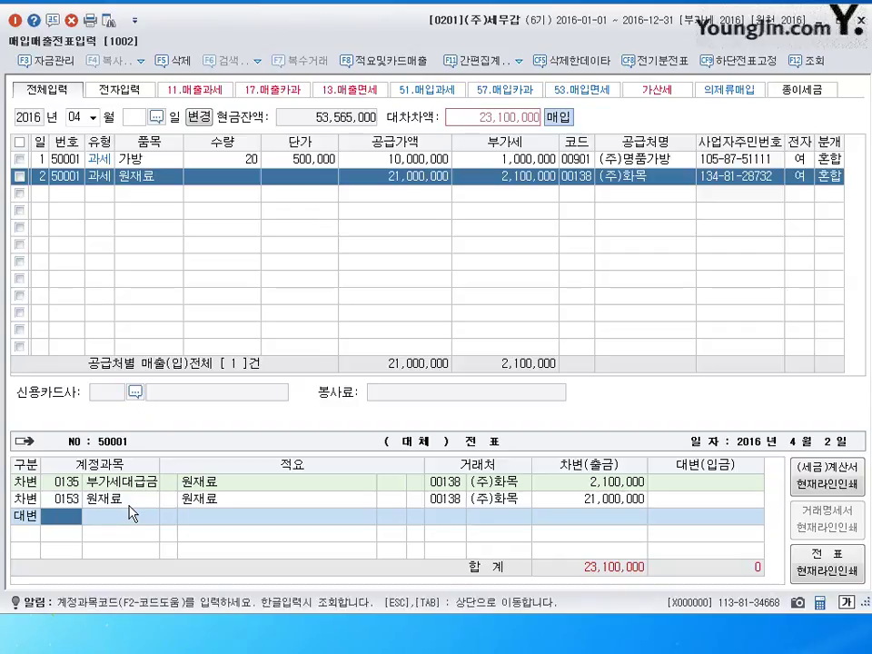
type("131")
key("Return")
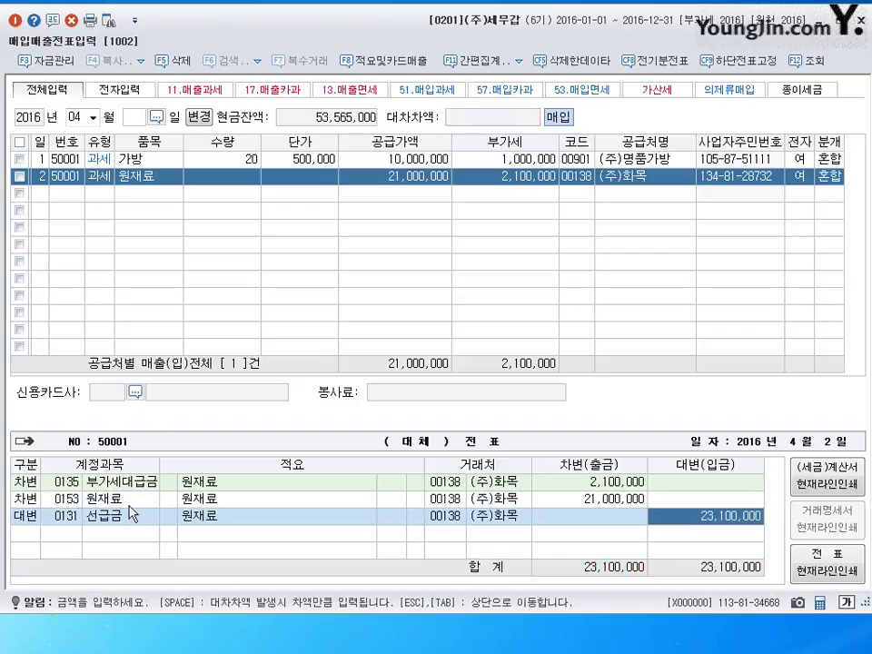
type("5000000")
key("Return")
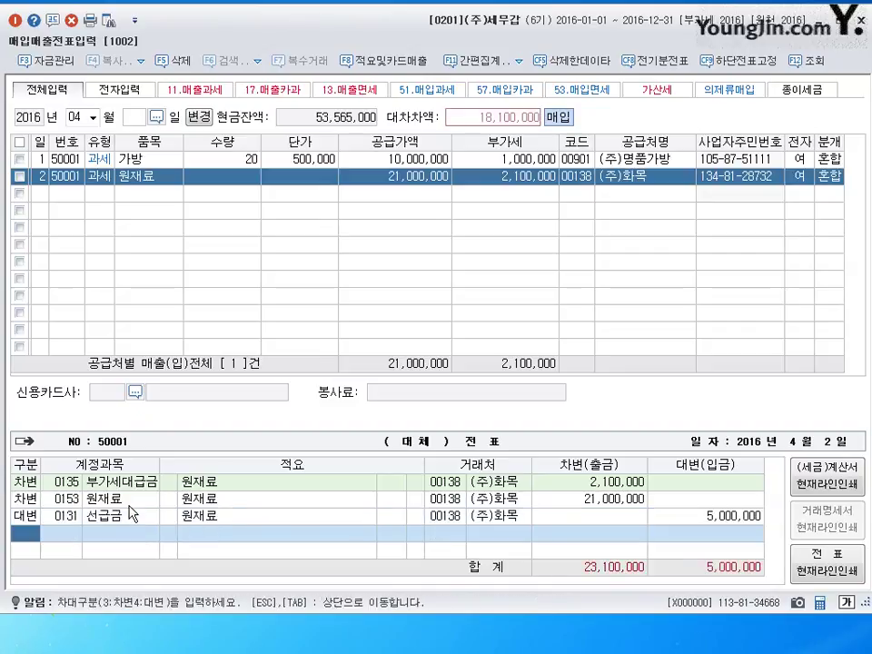
type("4")
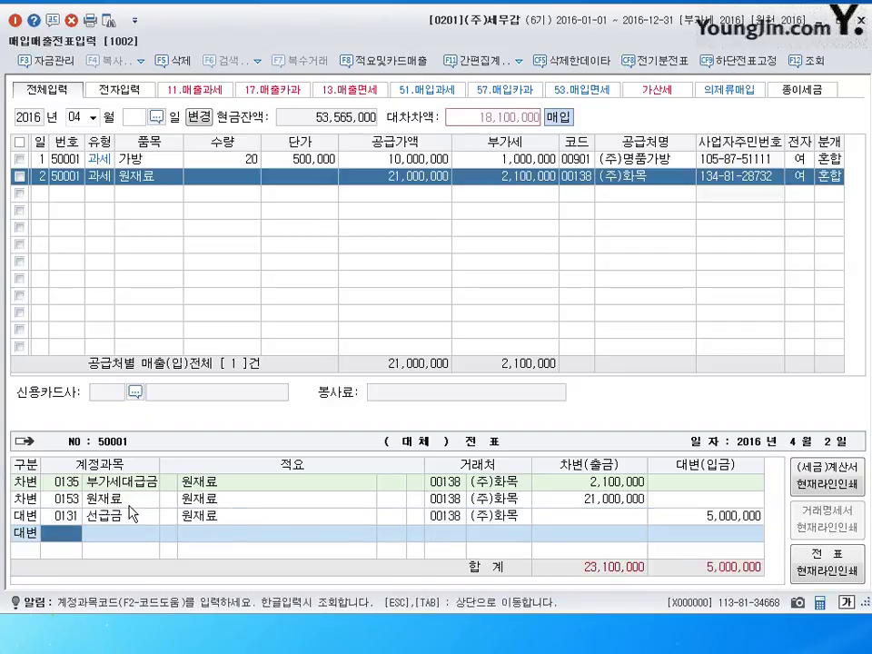
type("103")
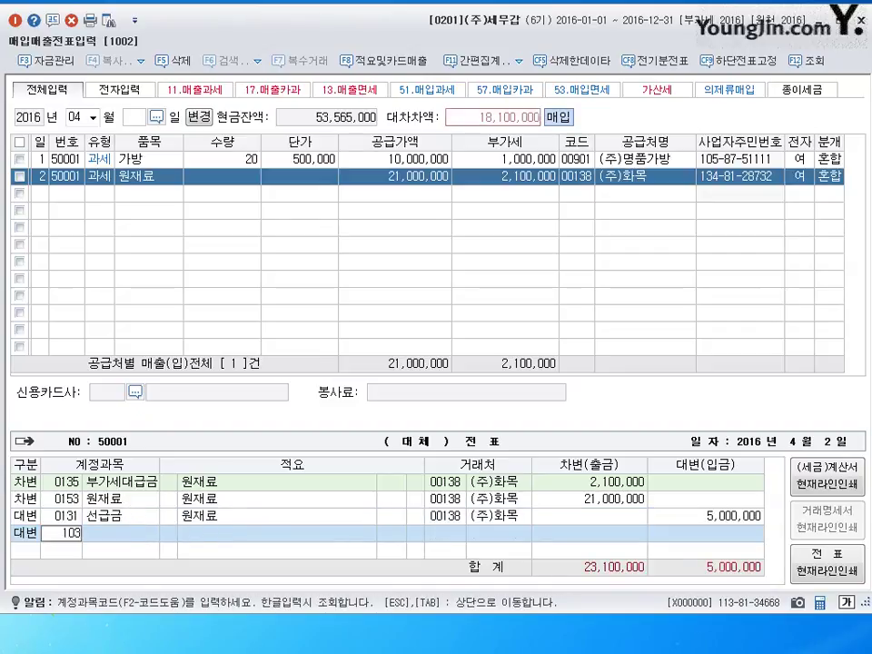
key("Return")
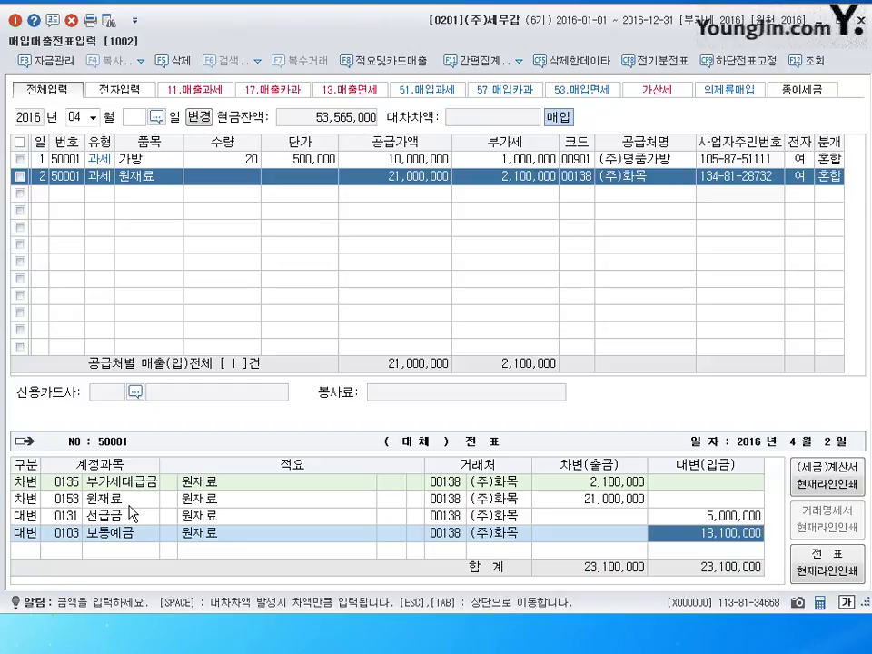
key("Return")
type("3")
key("Return")
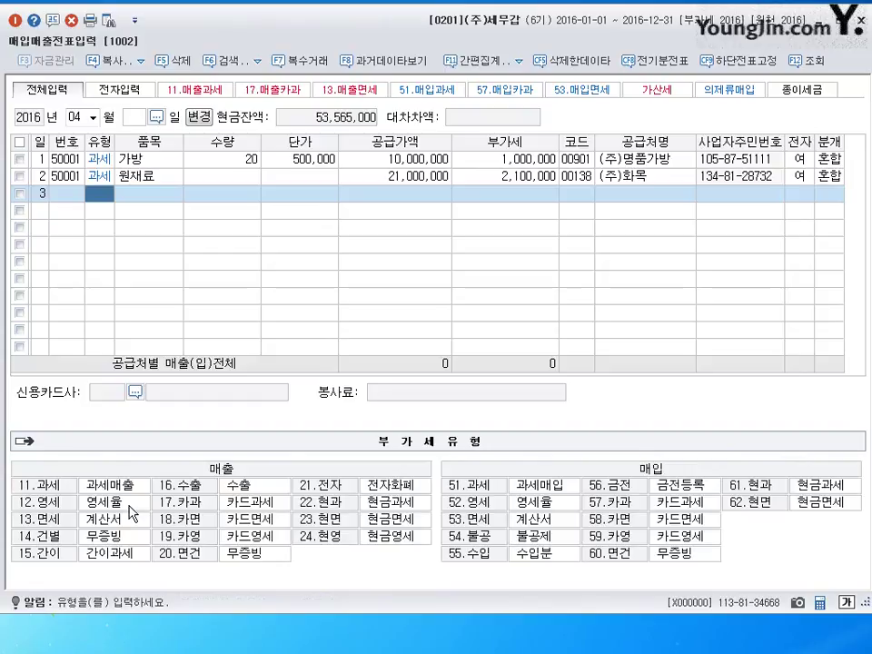
Change the voucher entry date to 03월 3일
key("Escape")
type("03")
key("Return")
type("3")
key("Return")
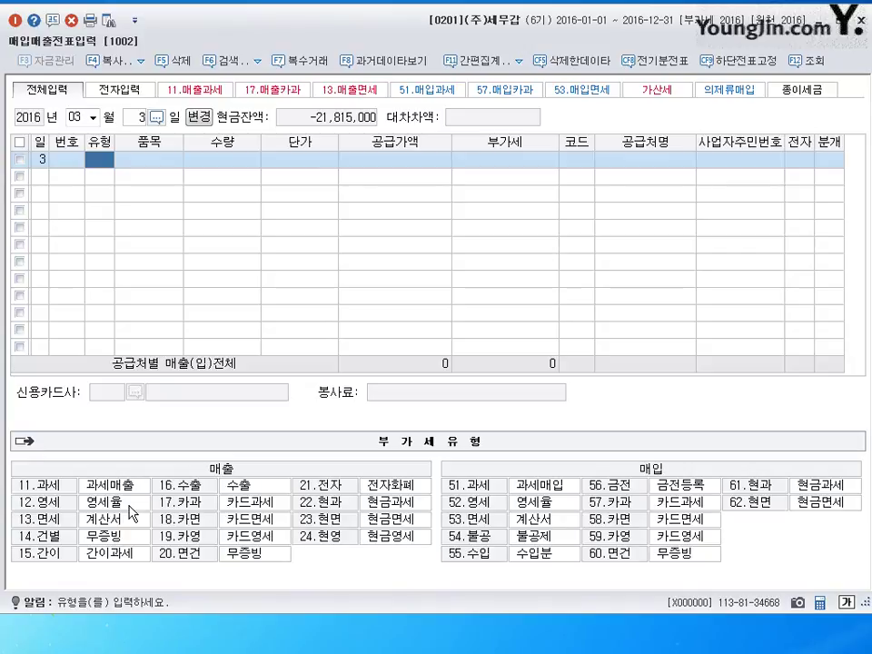
Leave voucher entry and open 부가가치세신고서 from the 부가가치 menu for 1월 1일–3월 31일
key("Escape")
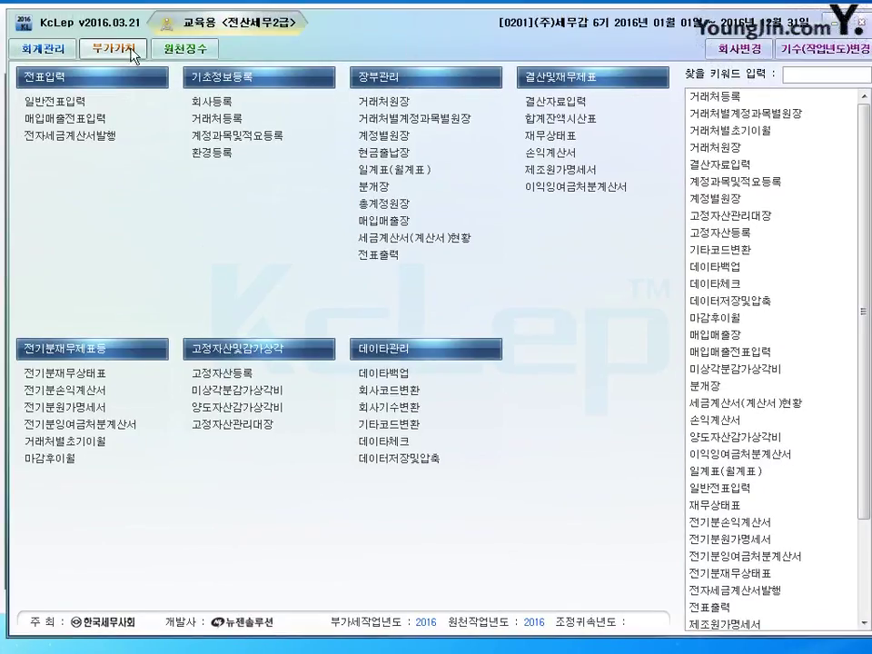
left_click(113, 49)
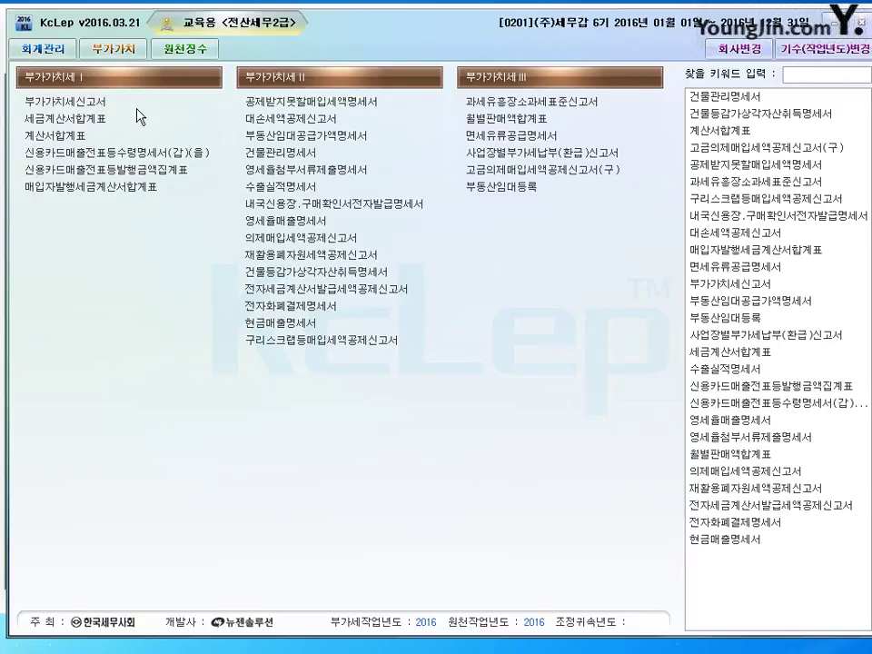
left_click(137, 108)
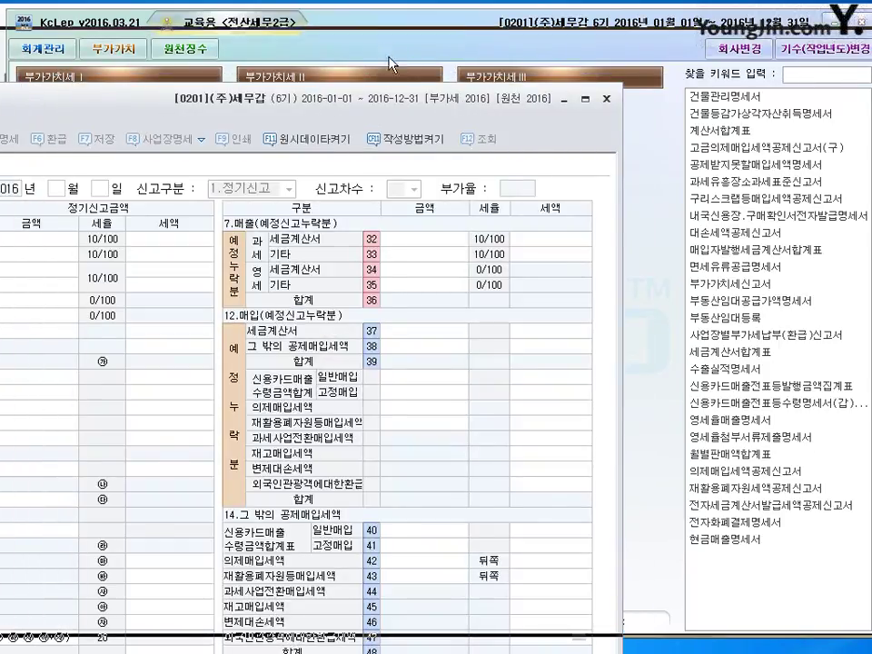
key("Return")
key("Return")
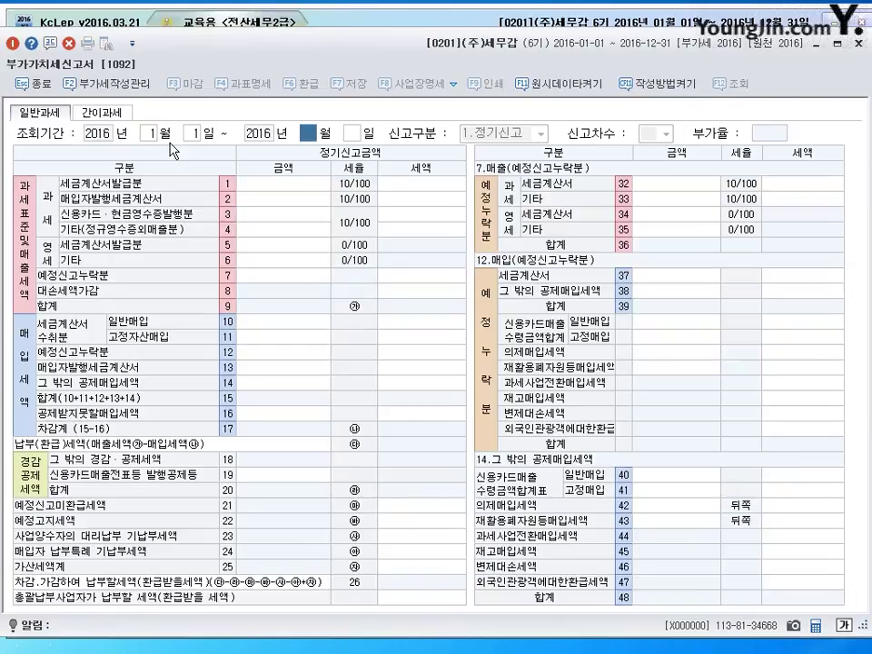
type("3")
key("Return")
key("Return")
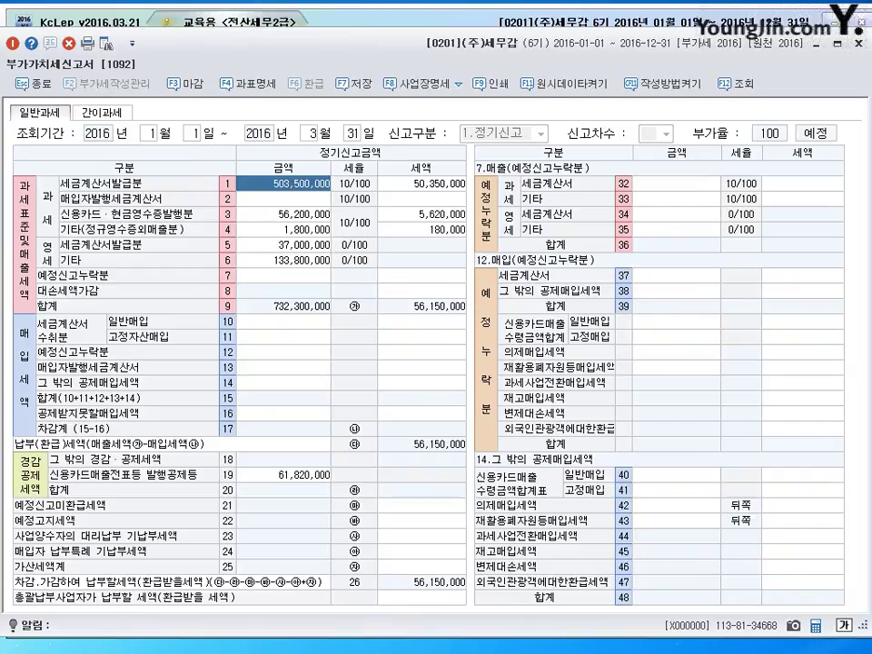
Reload the VAT return for 4월–6월 to review it, then close it without saving
left_click(861, 46)
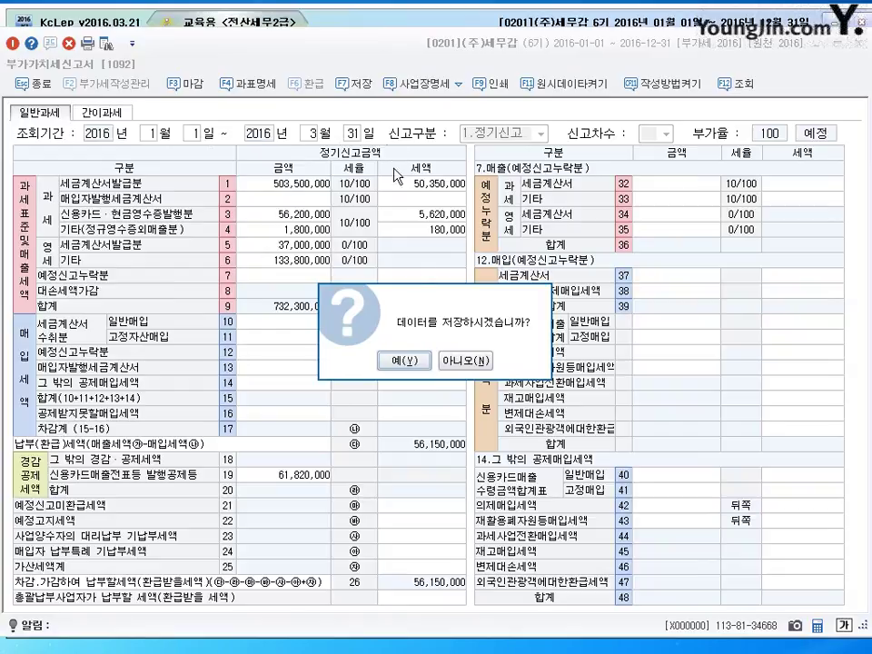
left_click(465, 360)
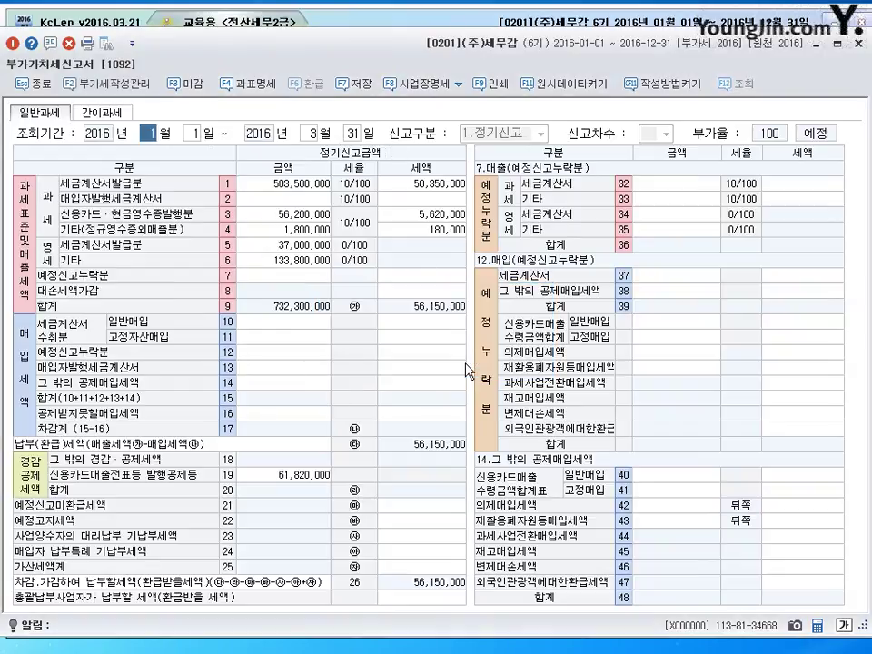
type("4")
key("Return")
key("Return")
key("Return")
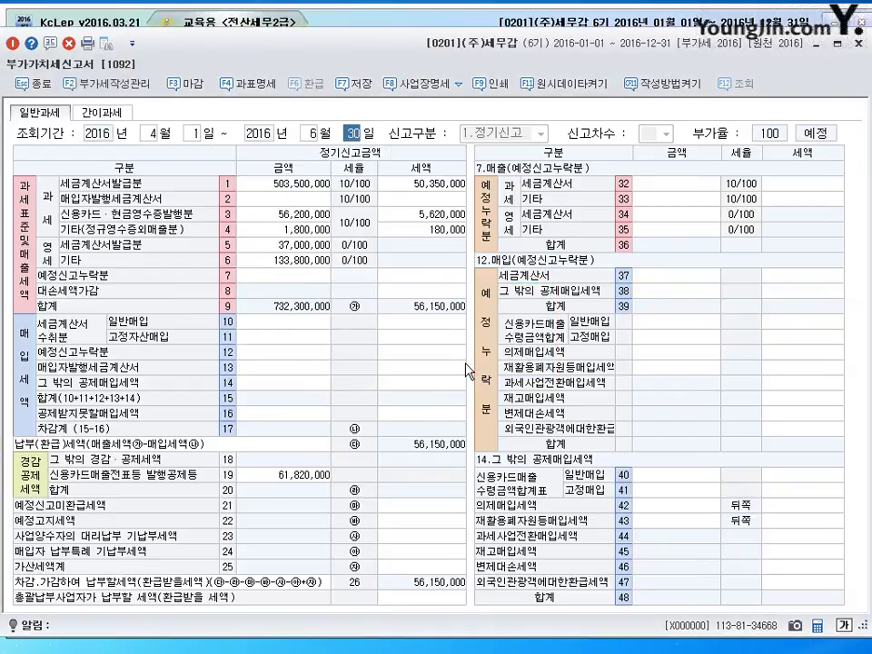
key("Return")
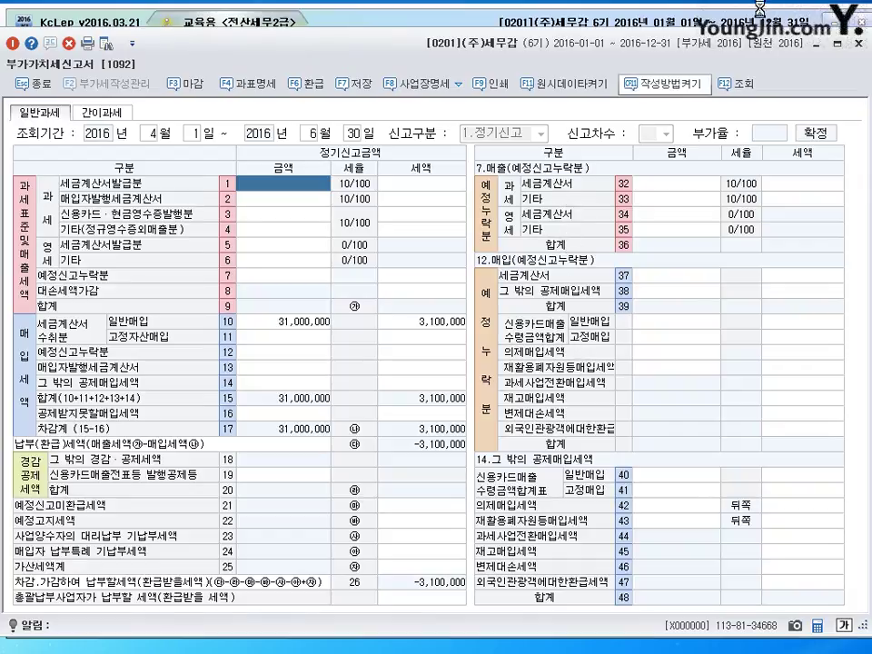
left_click(858, 43)
left_click(465, 307)
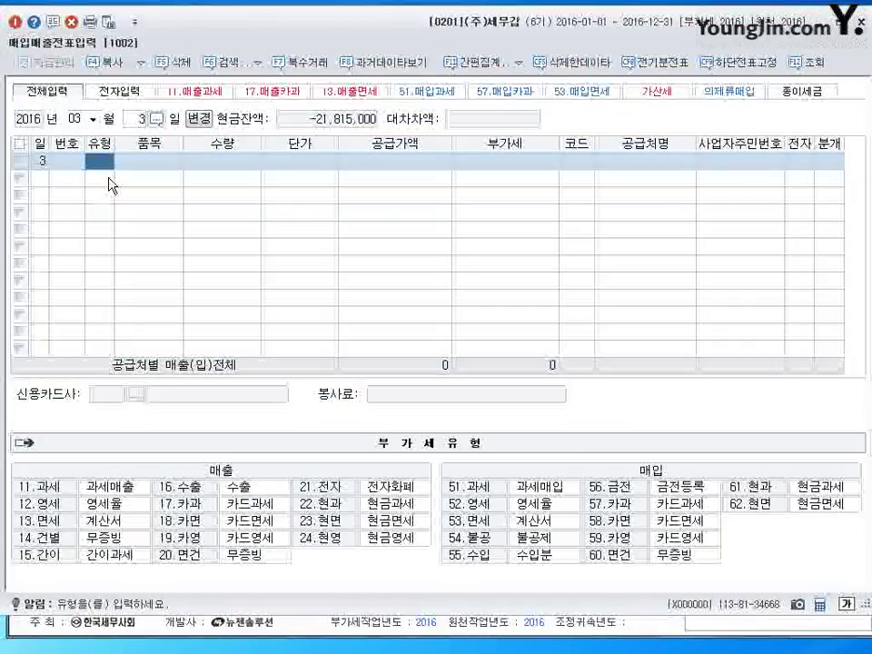
Enter a 51 과세 row for 원재료, supply 1,000,000, with supplier 한라상사
type("51")
key("Return")
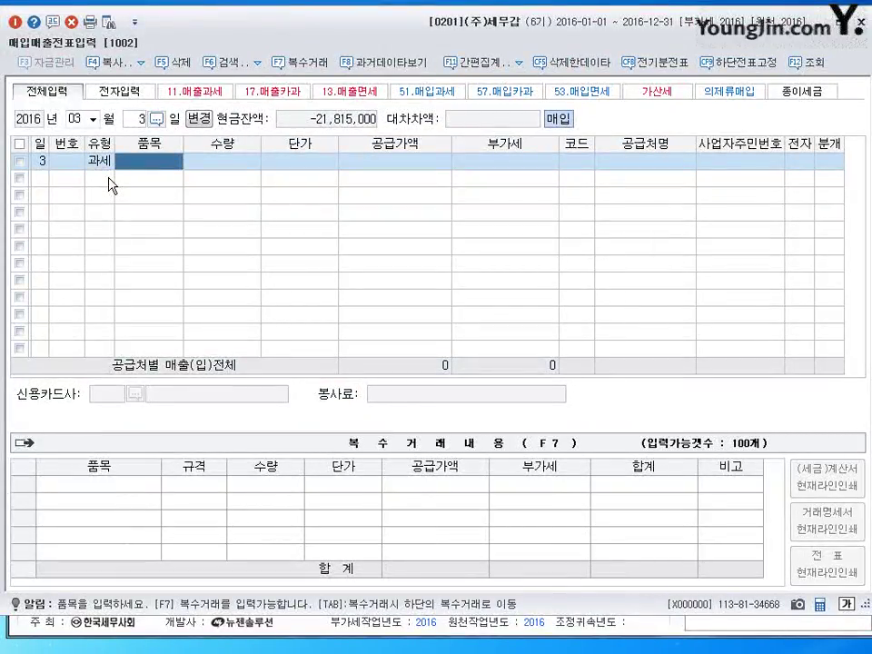
type("원재료")
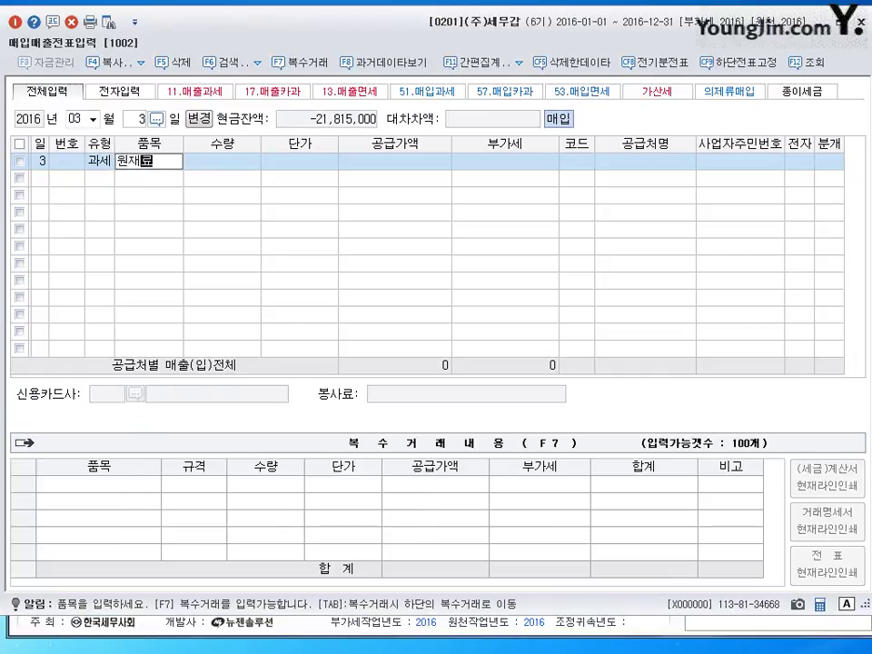
key("Return")
key("Return")
type("1000000")
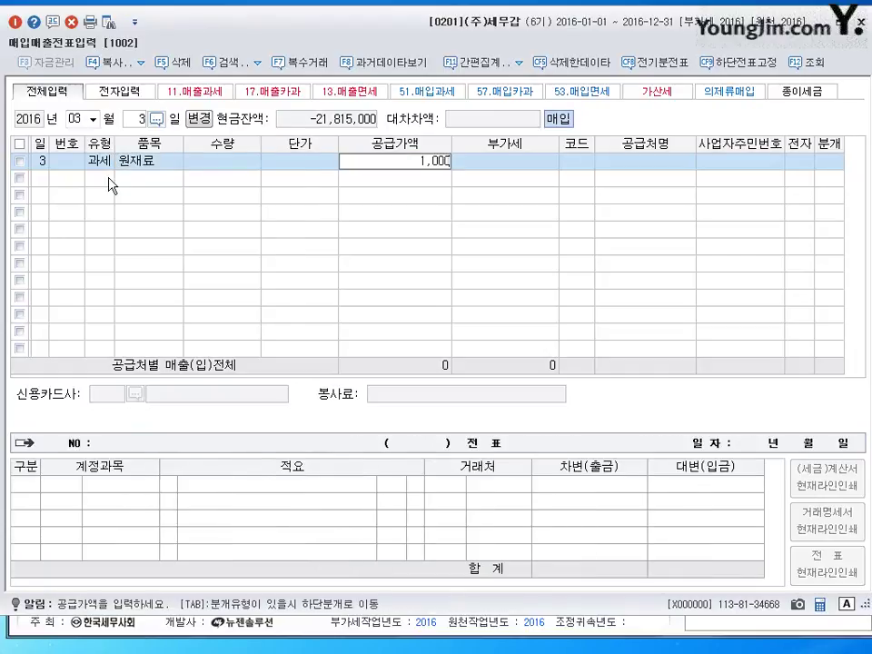
key("Return")
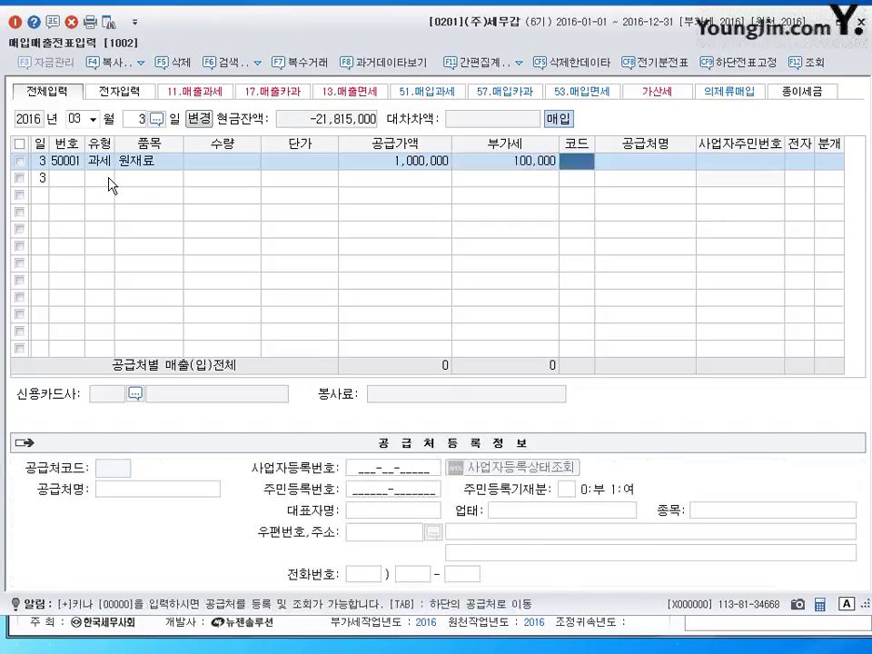
type("한라")
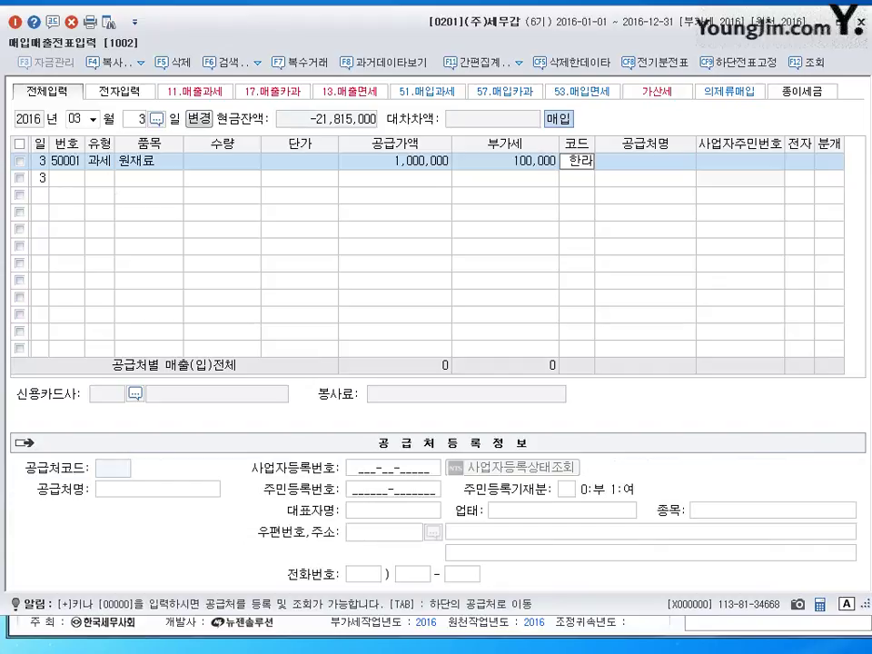
key("Return")
key("Return")
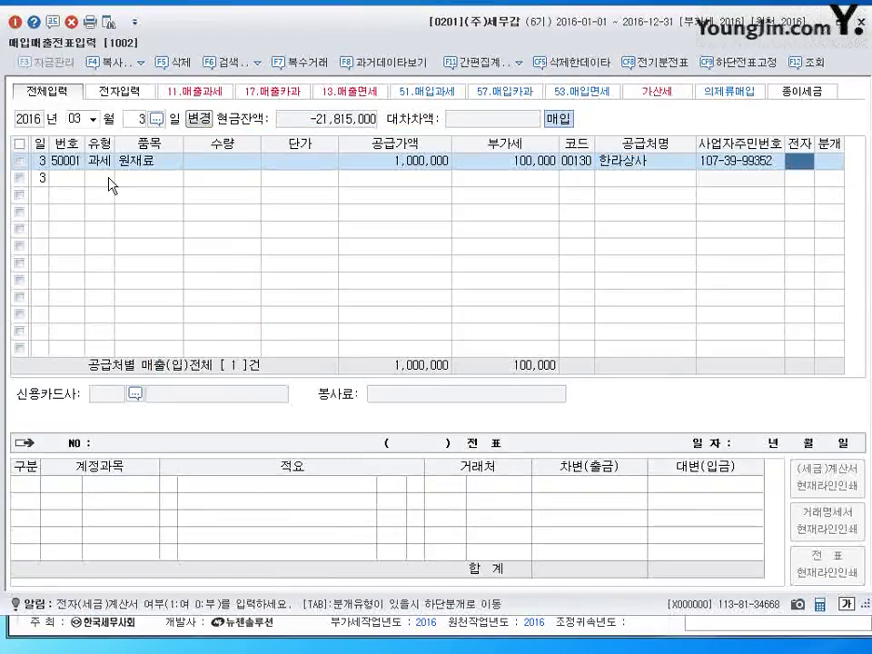
Post it as a 외상 (2) journal, check the row, and close the voucher screen
key("Return")
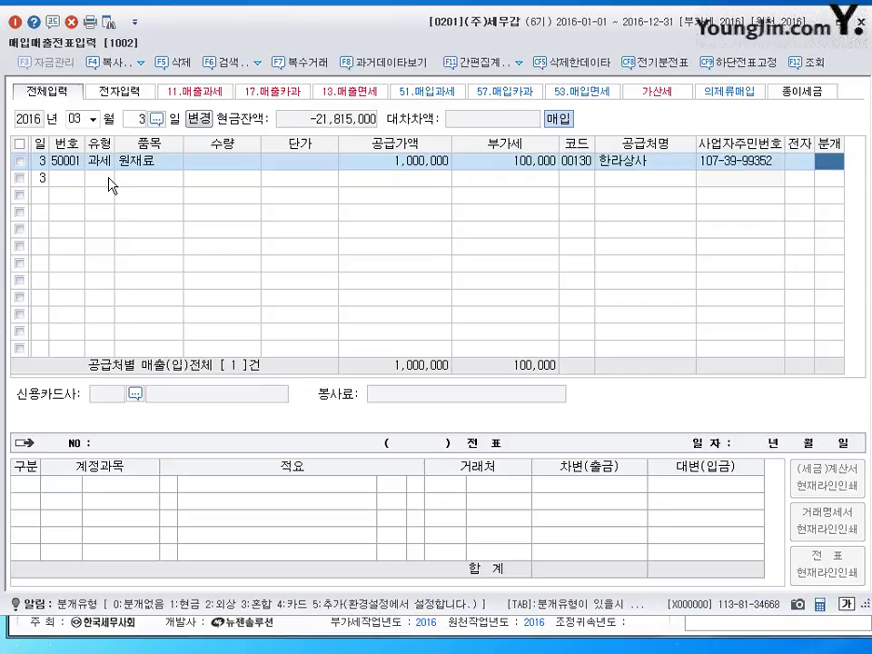
key("2")
key("Return")
key("Escape")
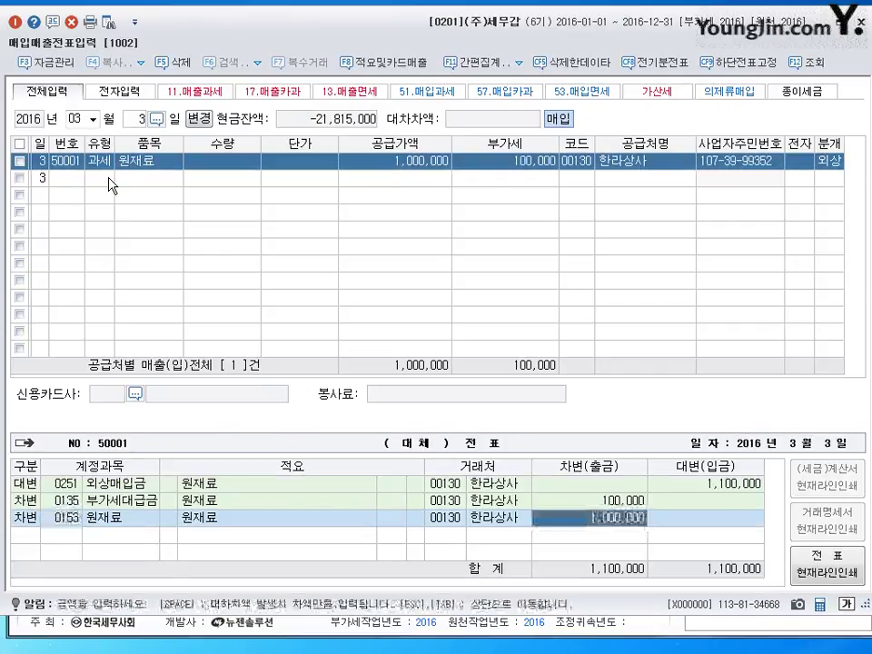
key("Home")
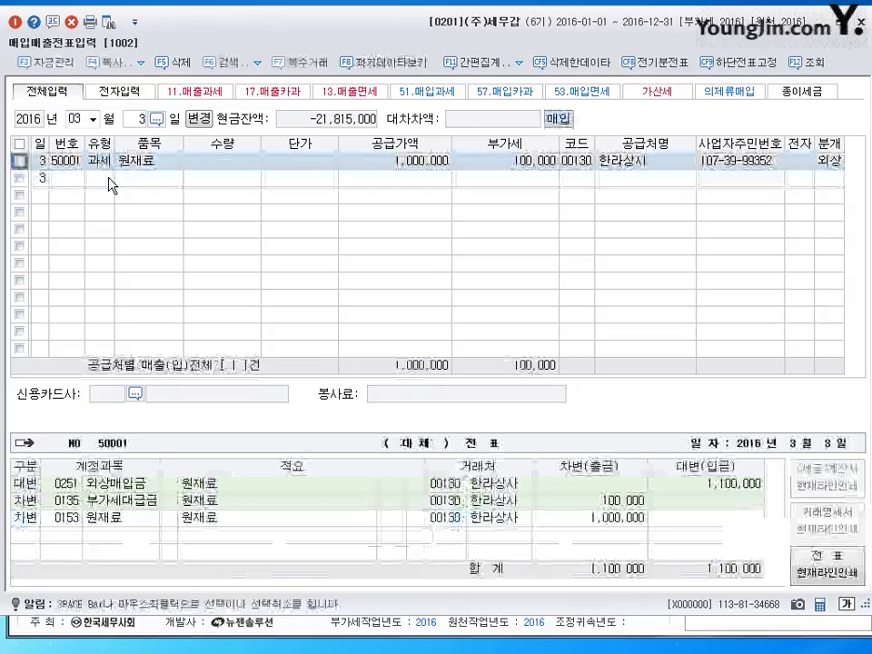
key("Return")
key("Return")
key("Return")
key("Return")
key("Return")
key("Return")
key("Return")
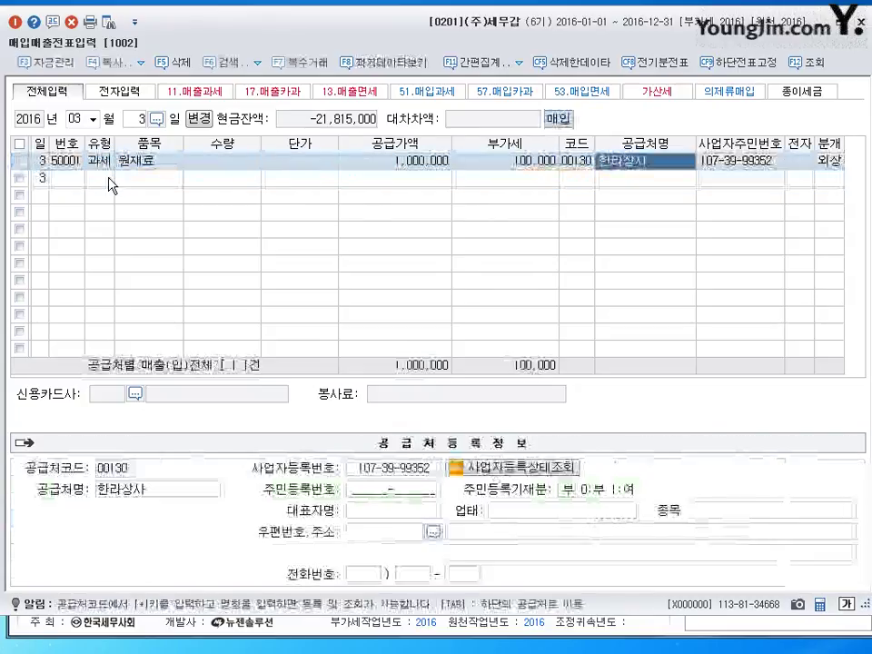
key("Left")
key("Left")
key("Left")
key("Left")
key("Left")
key("Left")
key("Left")
key("Left")
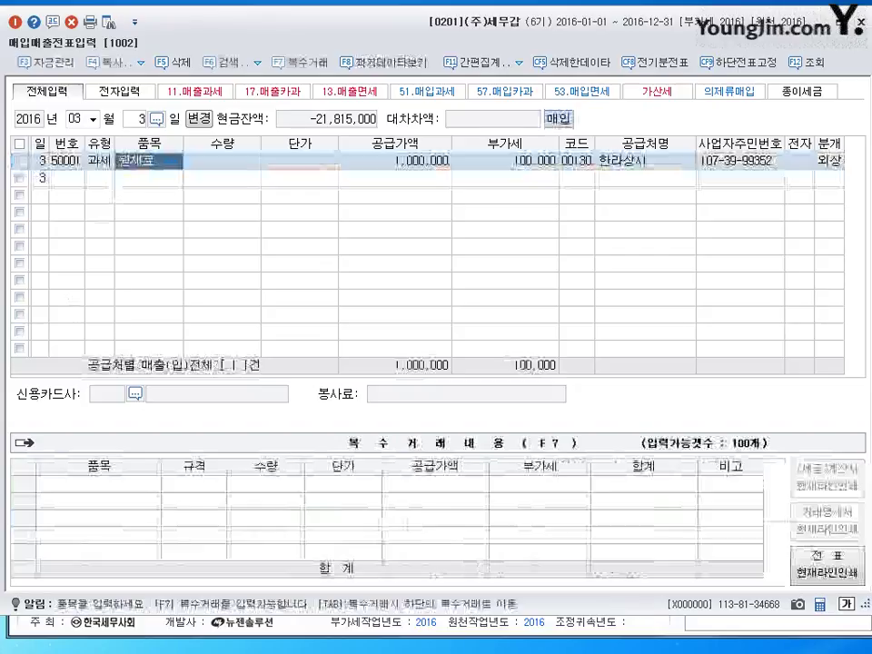
key("Escape")
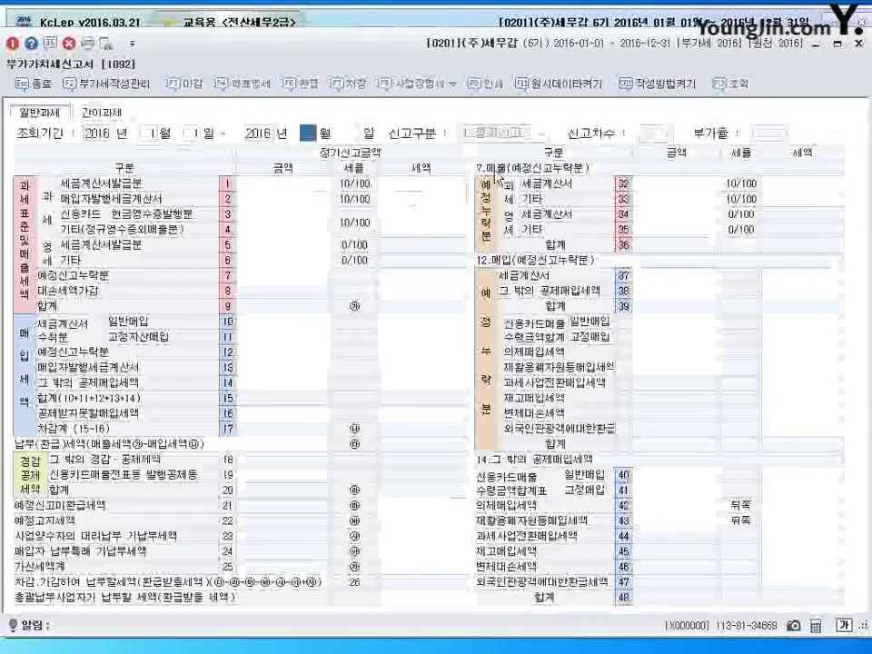
Load the January–March return and verify row 10 shows 1,000,000 purchases with 100,000 tax
type("3")
key("Return")
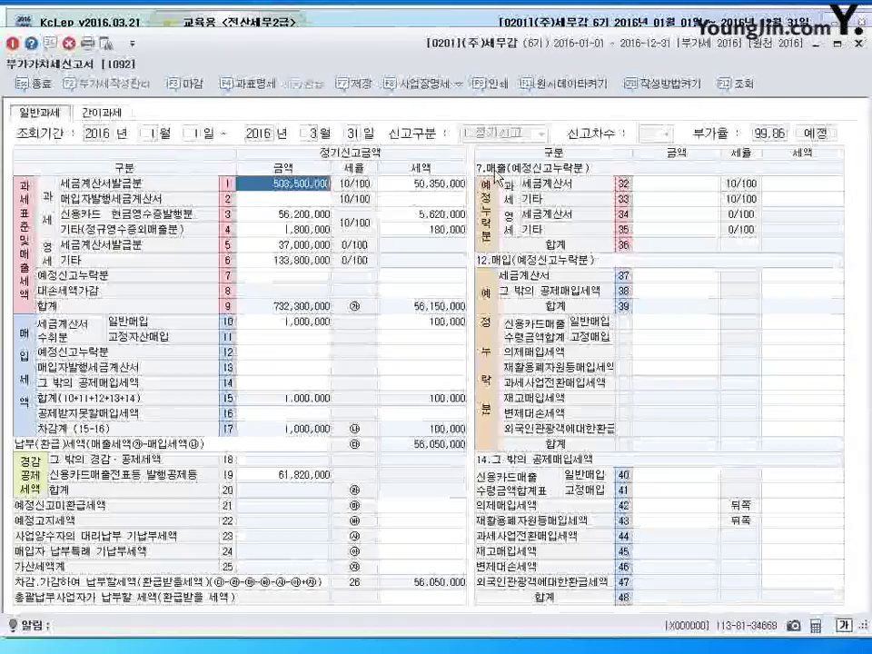
left_click(309, 322)
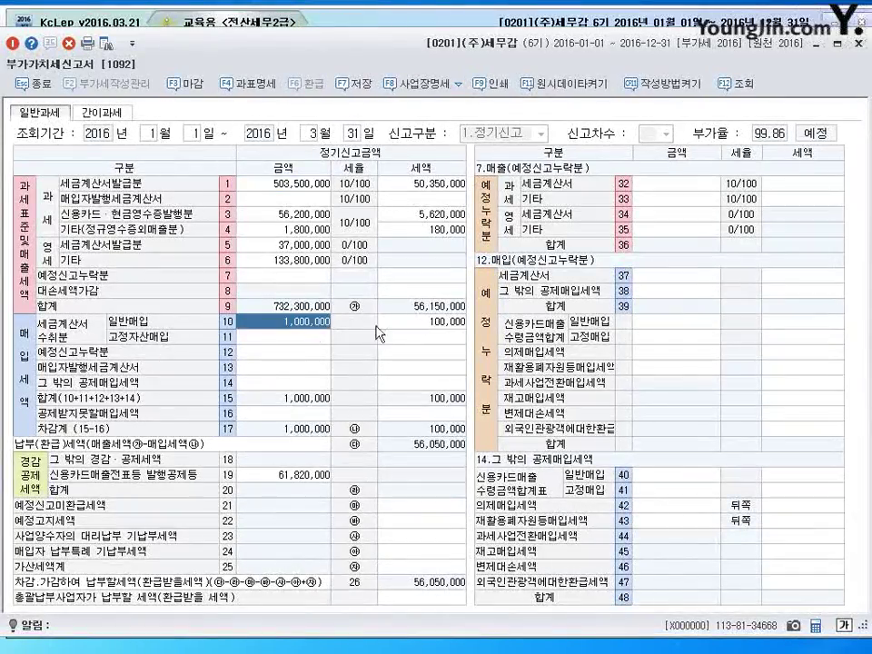
left_click(451, 328)
left_click(311, 327)
key("Return")
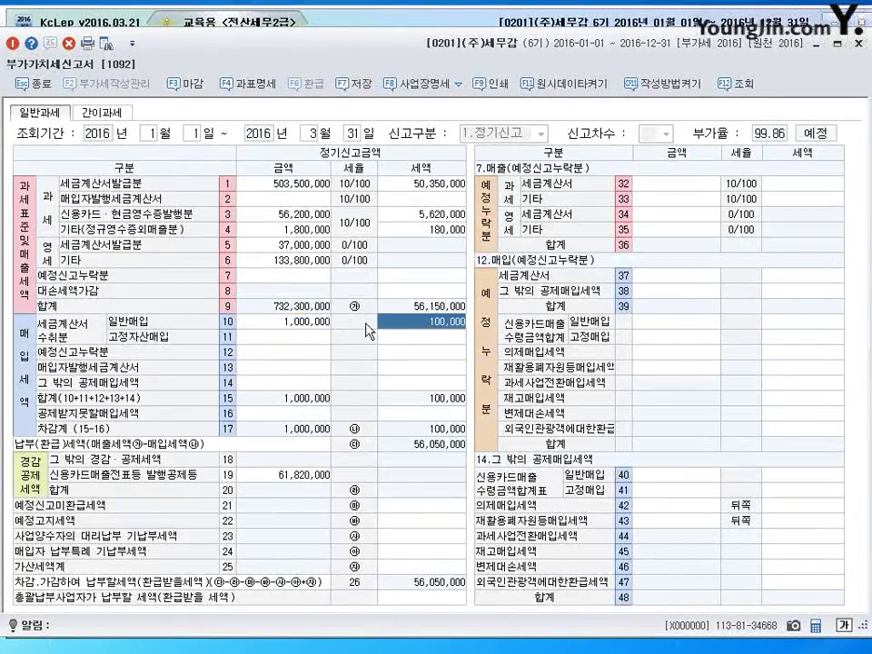
left_click(312, 327)
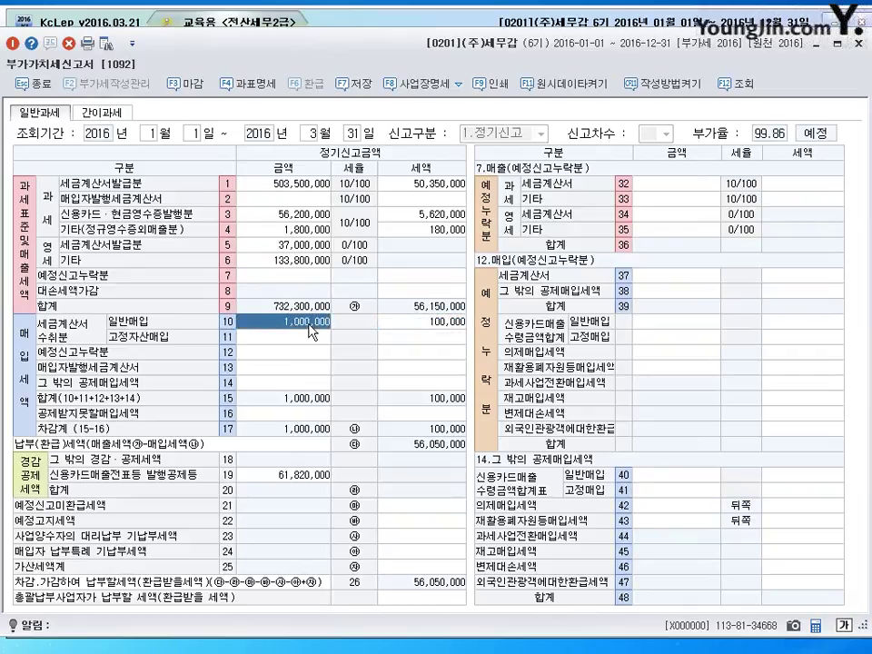
left_click(436, 324)
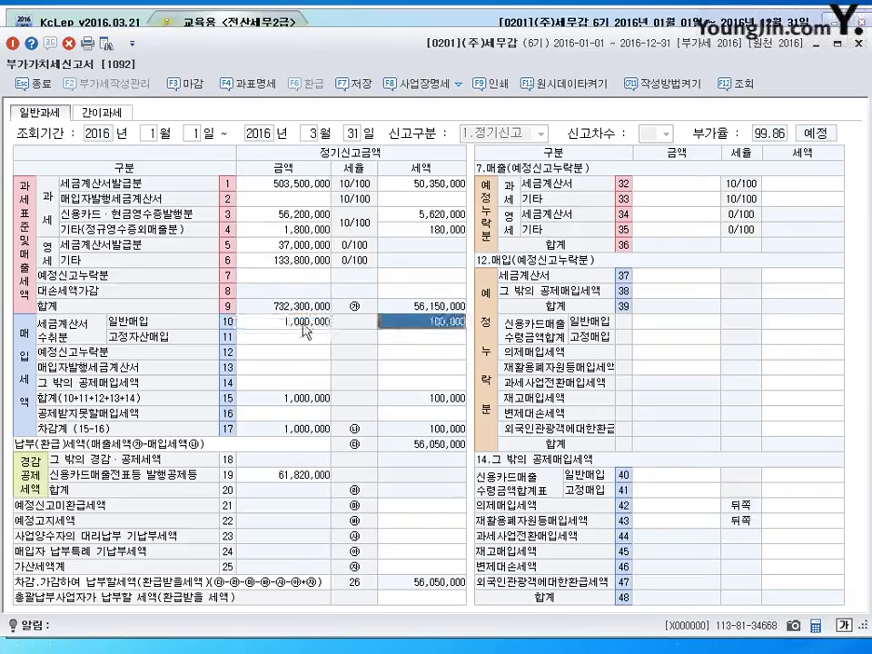
key("Left")
left_click(392, 331)
key("Left")
left_click(409, 329)
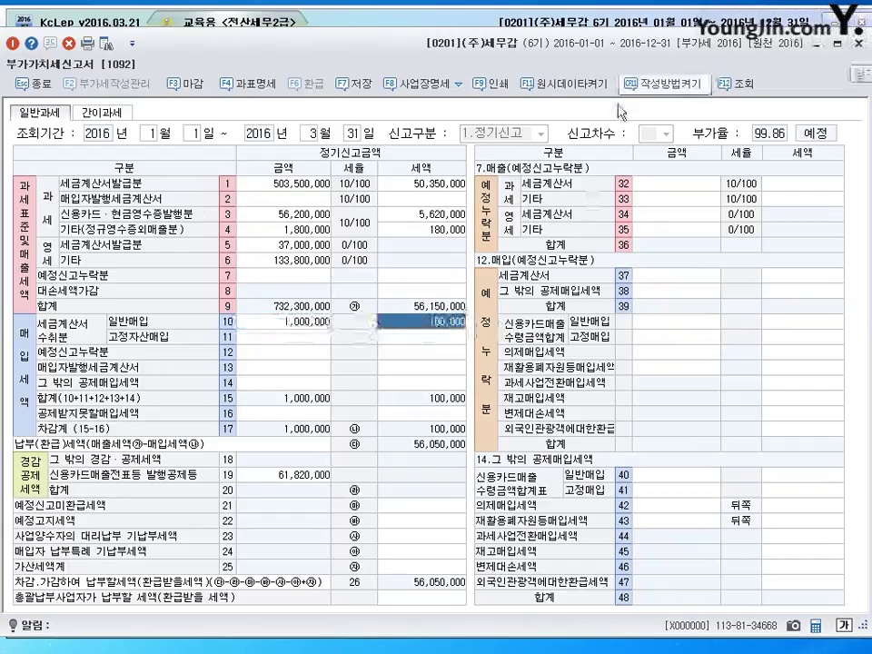
Switch the return period to April–June without saving the January–March data
left_click(151, 137)
left_click(462, 358)
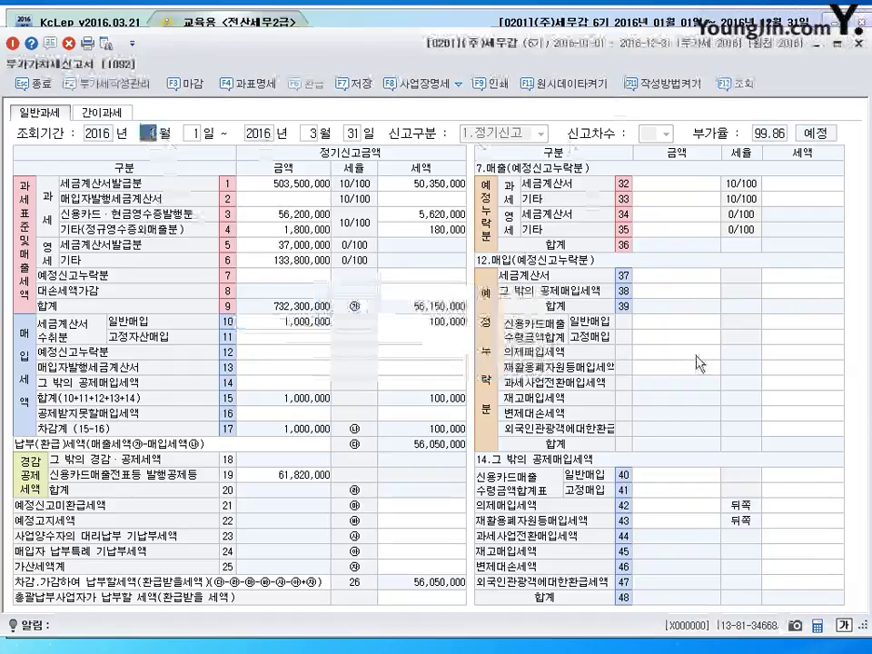
type("4")
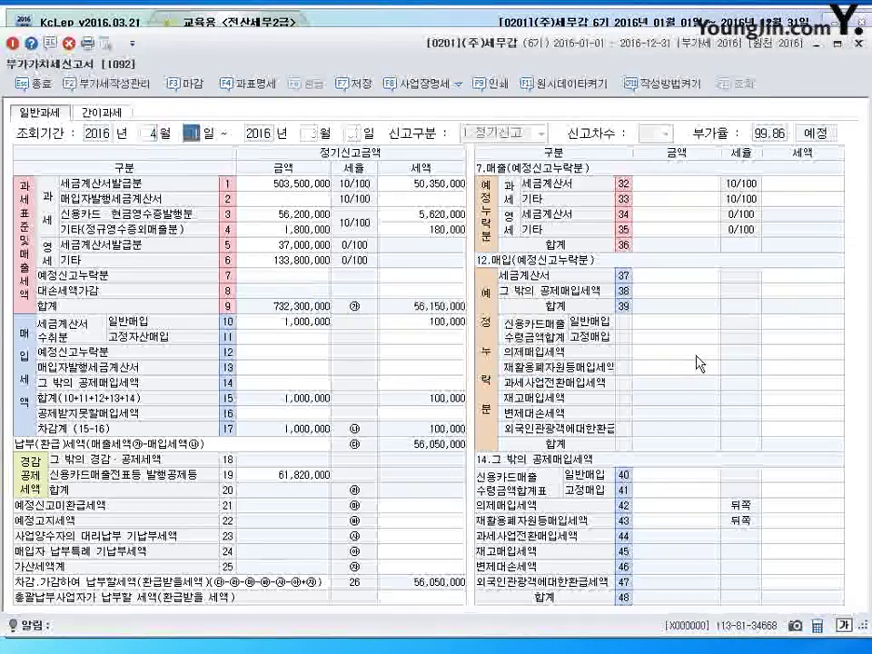
key("Return")
key("Return")
type("6")
key("Return")
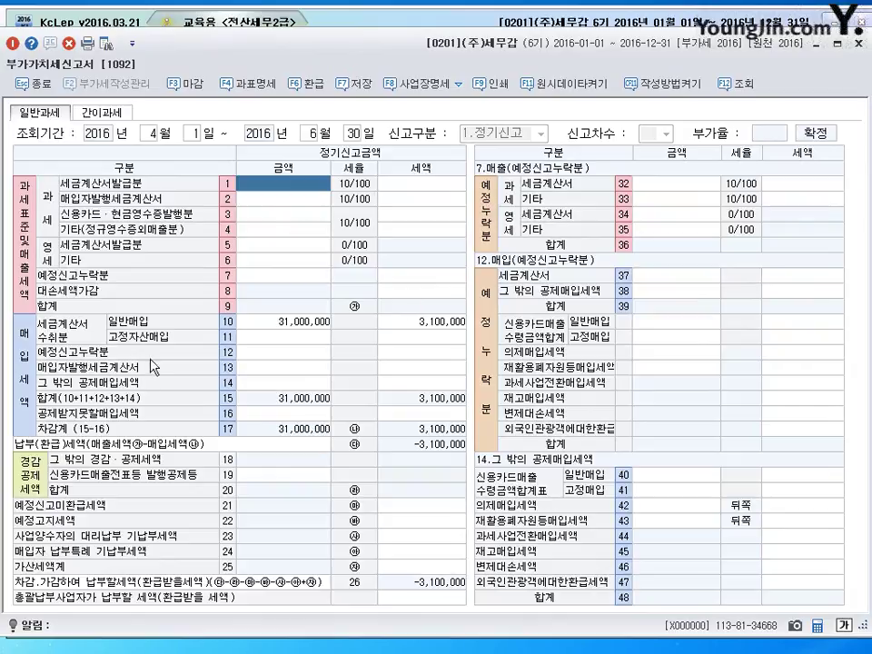
Review rows 7, 12 and 37 of the April–June return
left_click(259, 278)
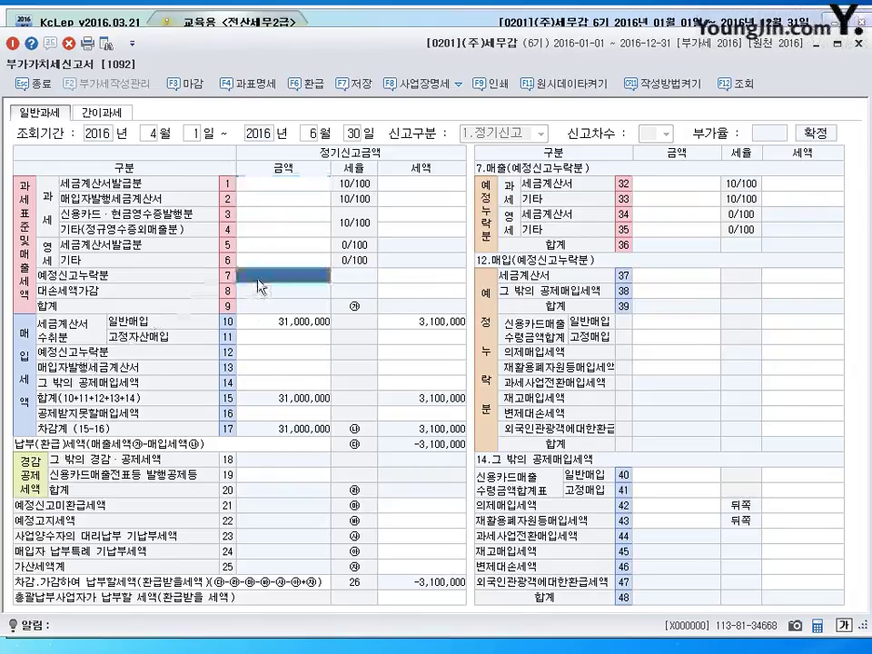
left_click(270, 354)
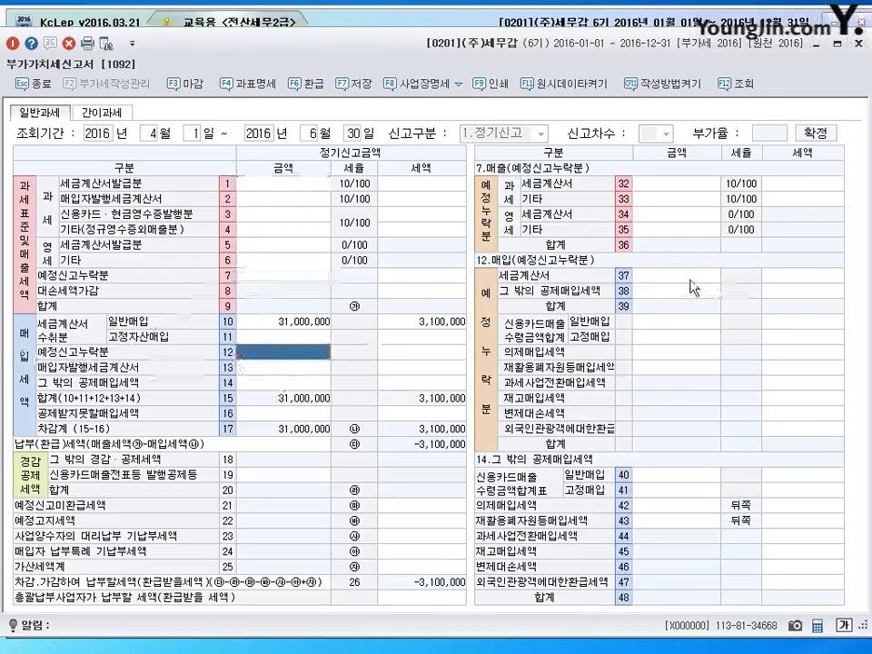
left_click(690, 278)
left_click(793, 282)
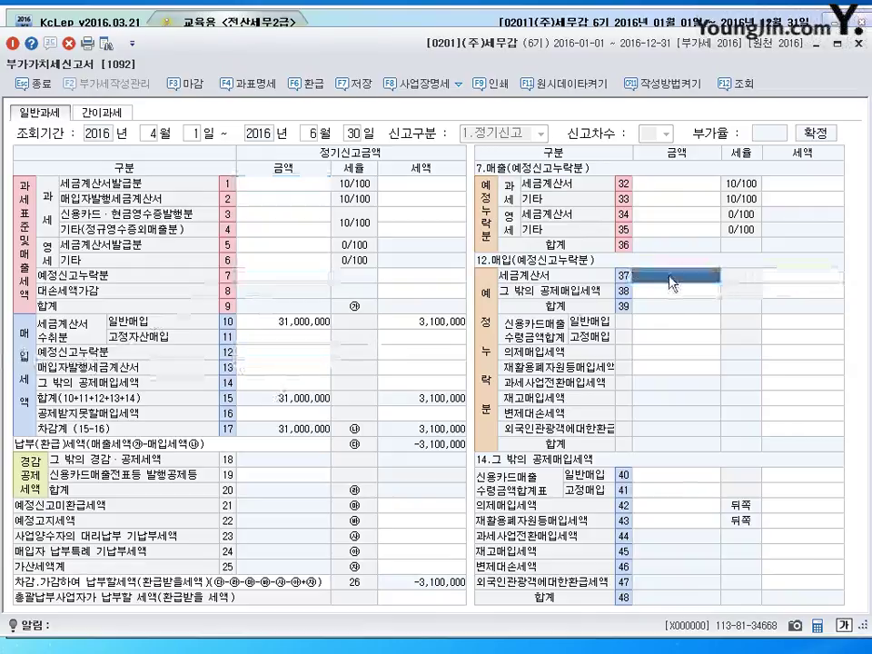
key("Left")
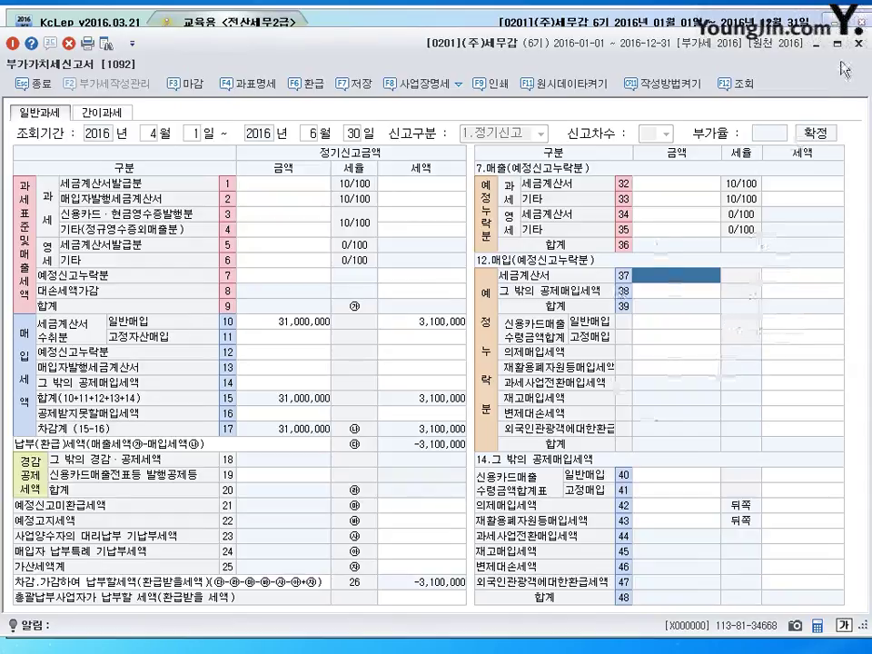
Close the return without saving and bring back the March 3 한라상사 voucher with its journal
key("Escape")
left_click(463, 361)
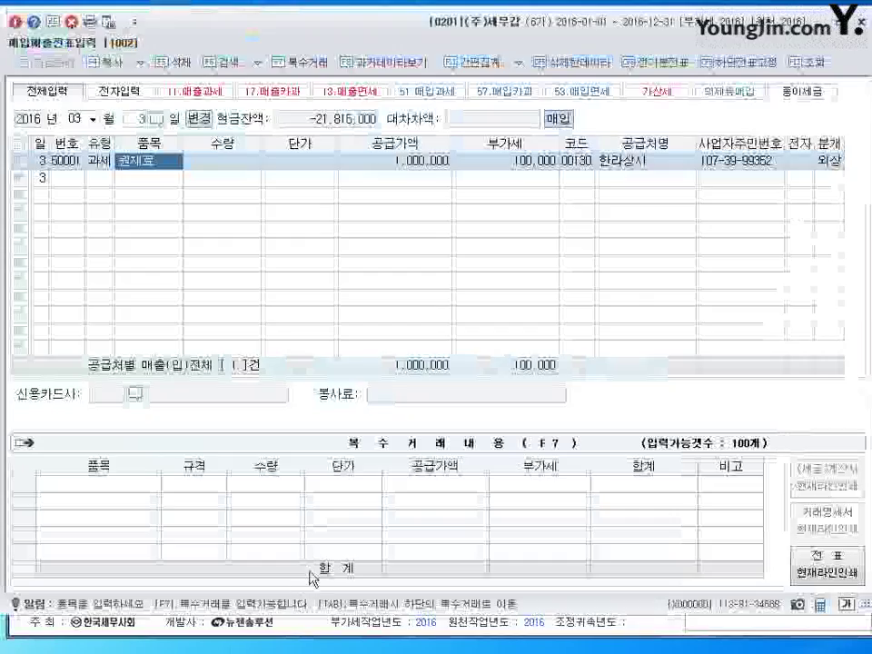
left_click(830, 161)
key("Return")
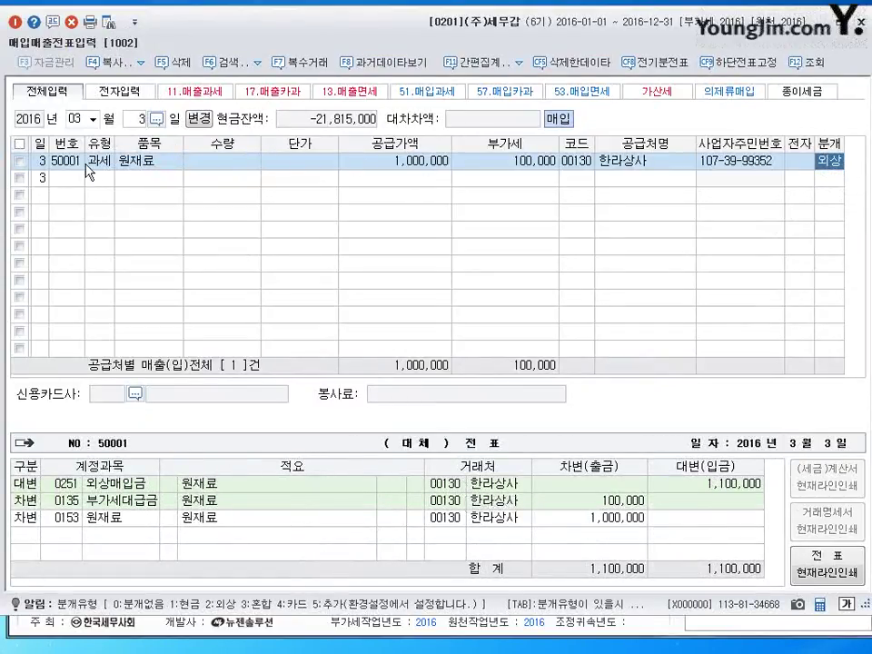
Inspect the March 3 row's item, 100,000 VAT and 1,000,000 supply amount
left_click(141, 161)
left_click(491, 161)
left_click(141, 161)
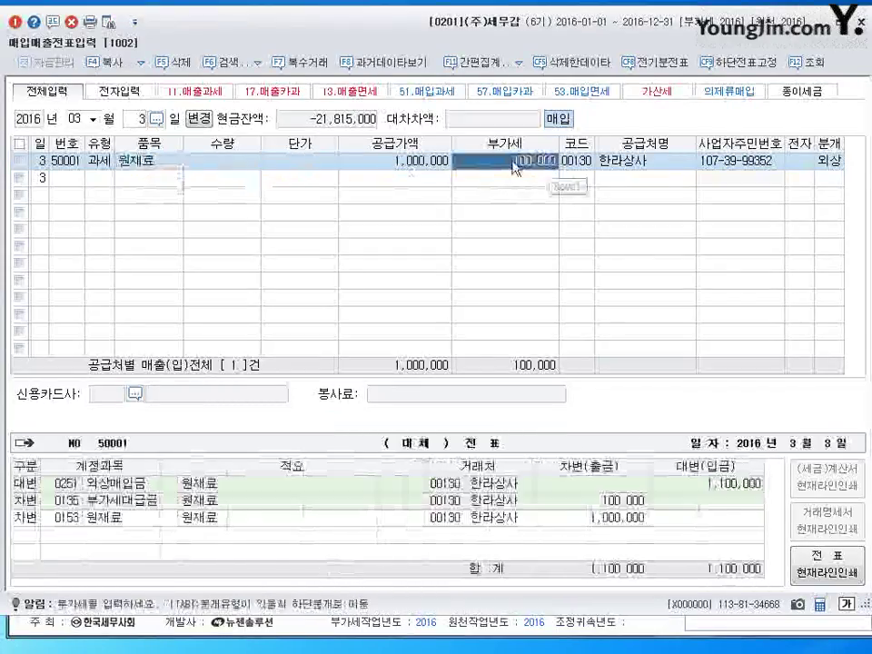
left_click(406, 161)
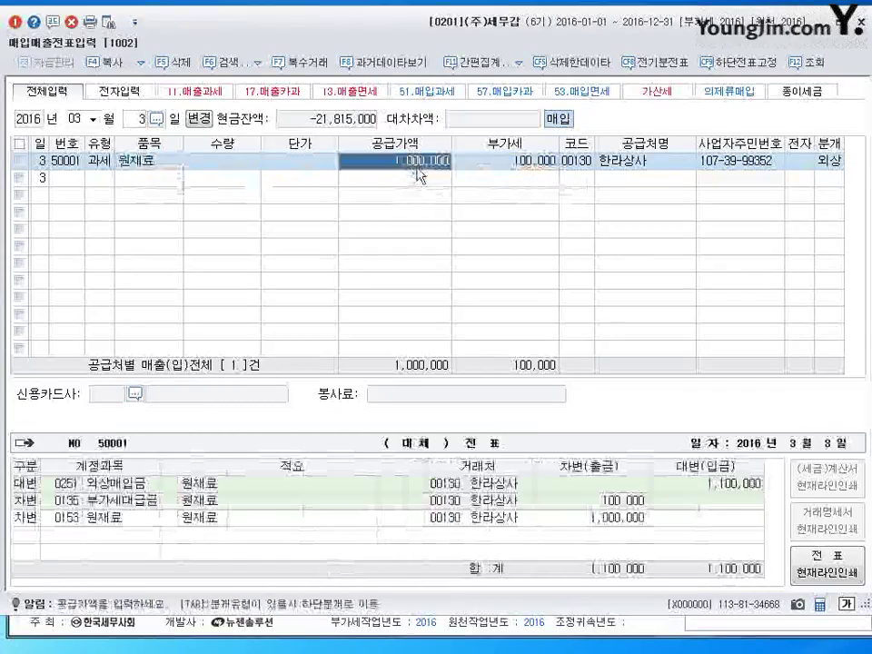
View the F11 간편집계 summary, close it, and open the 간편집계 dropdown list
left_click(473, 64)
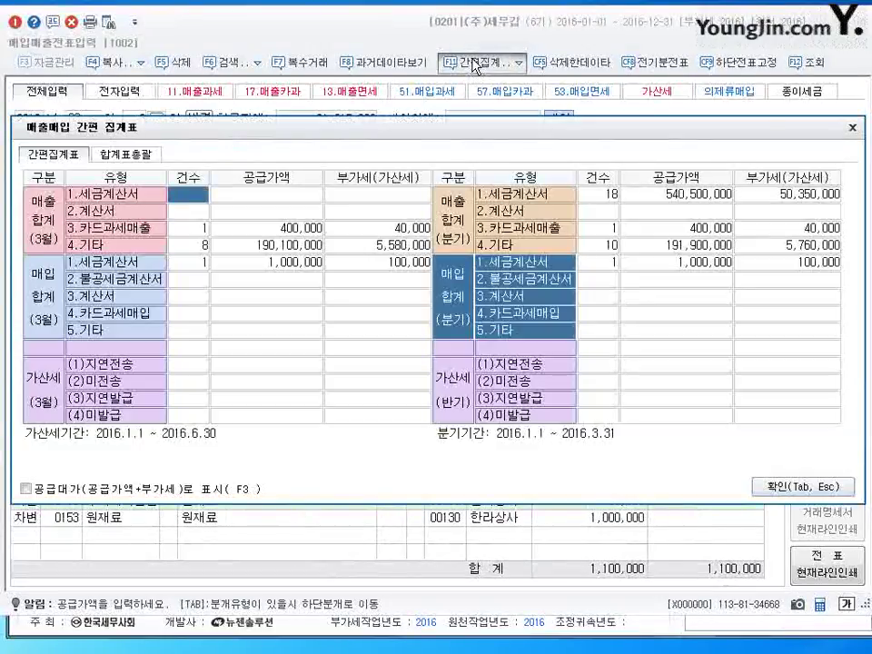
left_click(852, 128)
left_click(519, 63)
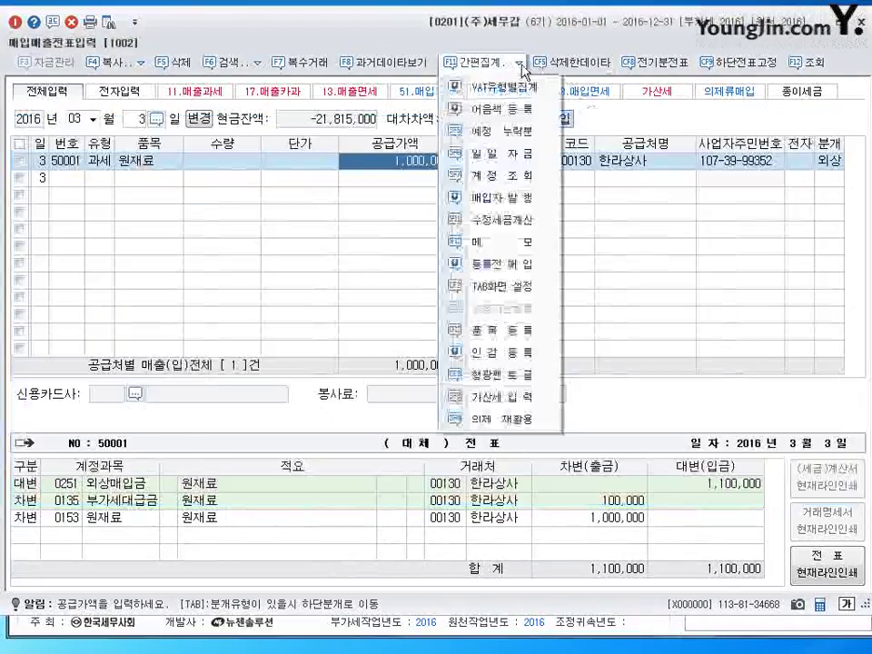
left_click(521, 65)
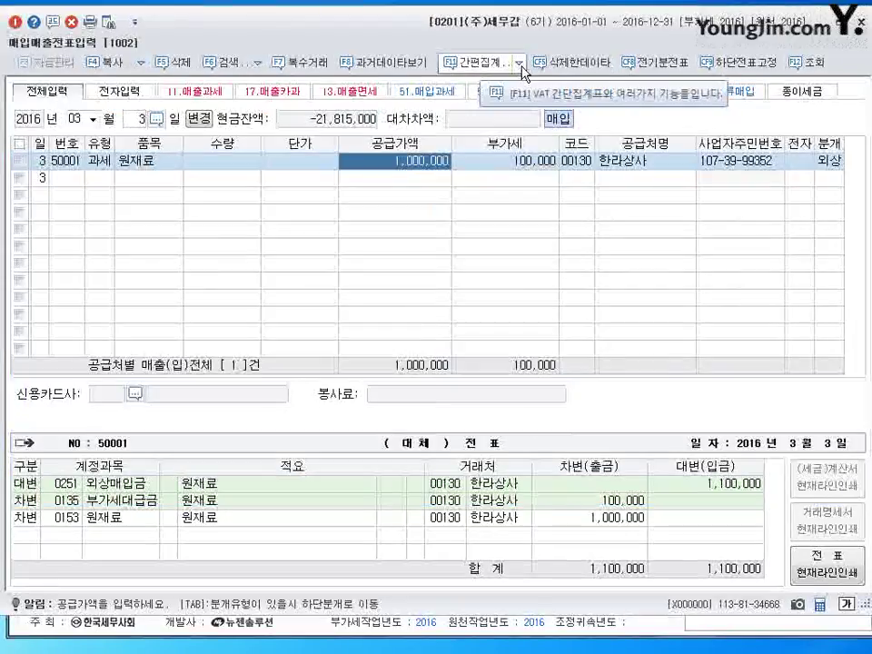
left_click(521, 65)
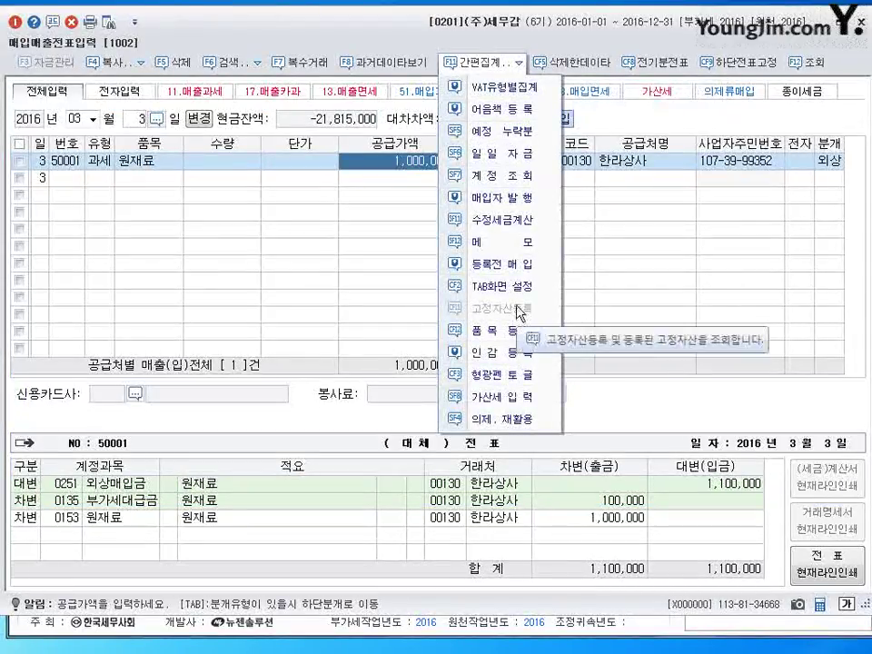
Mark the March 3 purchase as 예정 누락분 reported in April 2016, then close voucher entry
left_click(502, 132)
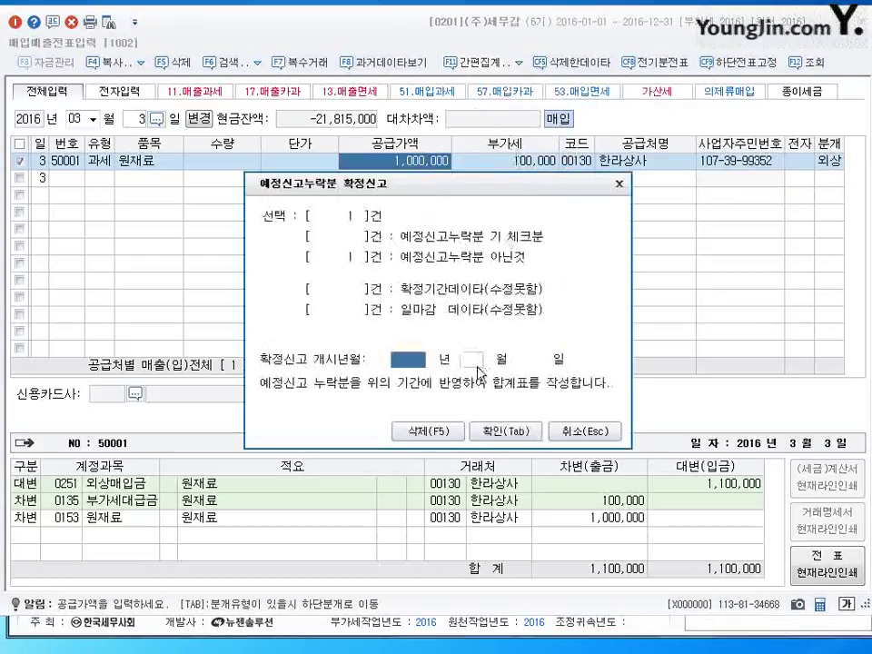
type("2016")
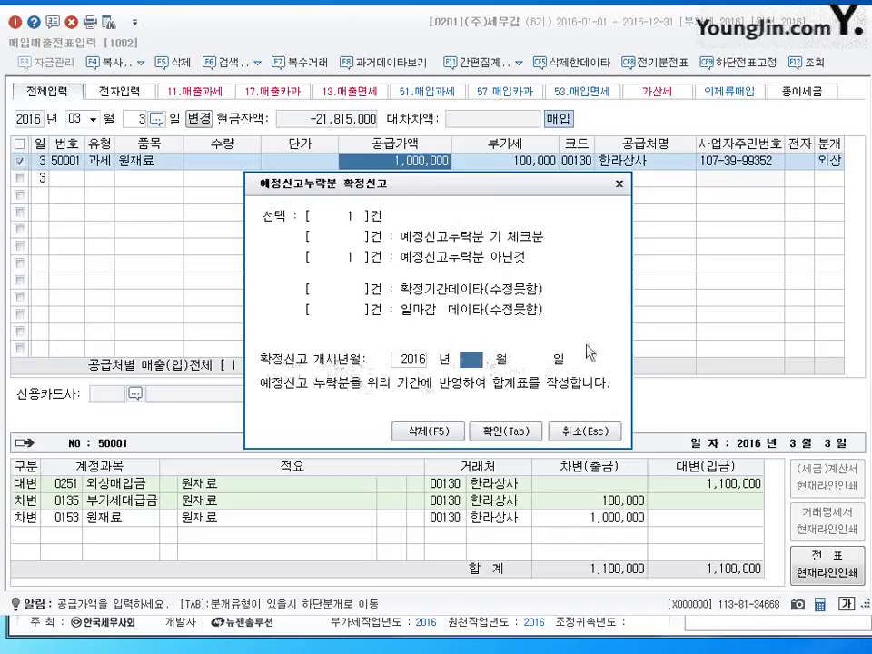
type("4")
key("Return")
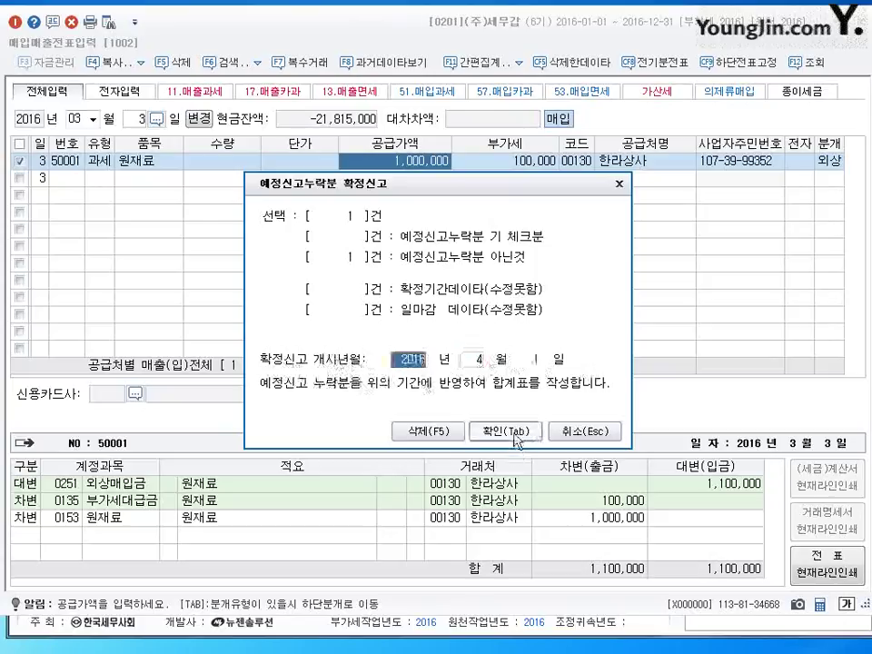
left_click(514, 433)
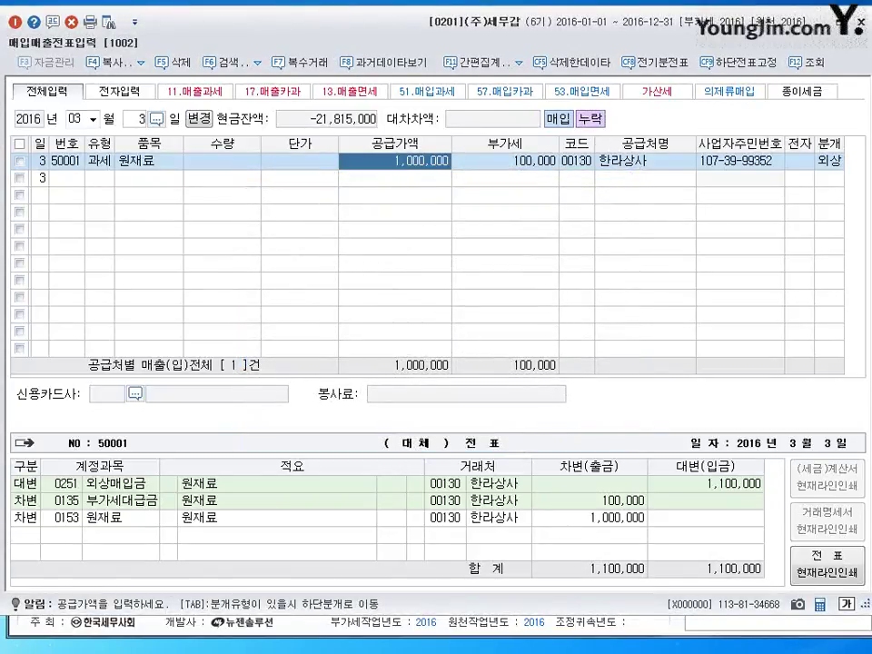
key("Escape")
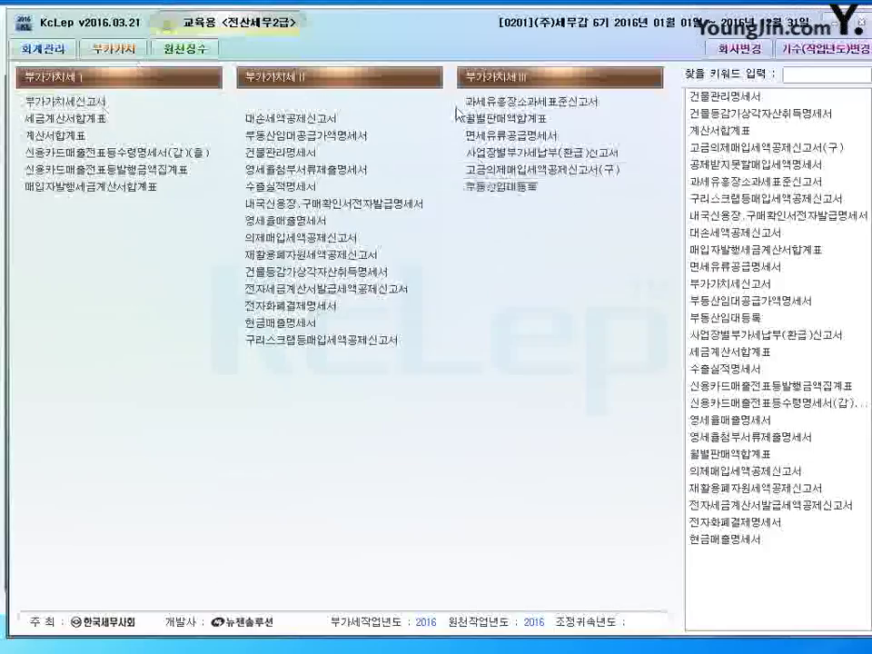
Open the VAT return for the April–June period
left_click(66, 102)
type("4")
key("Return")
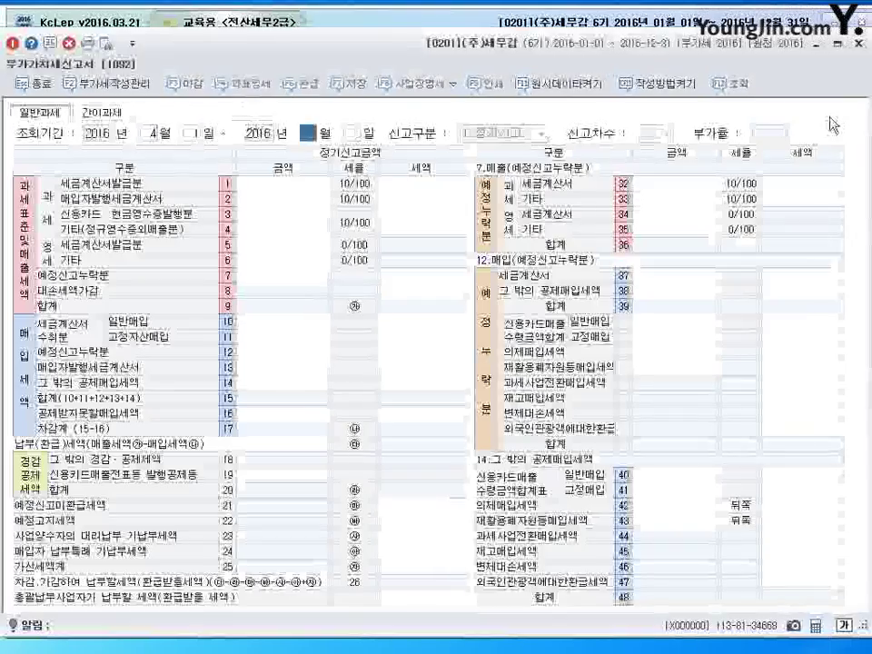
type("6")
key("Return")
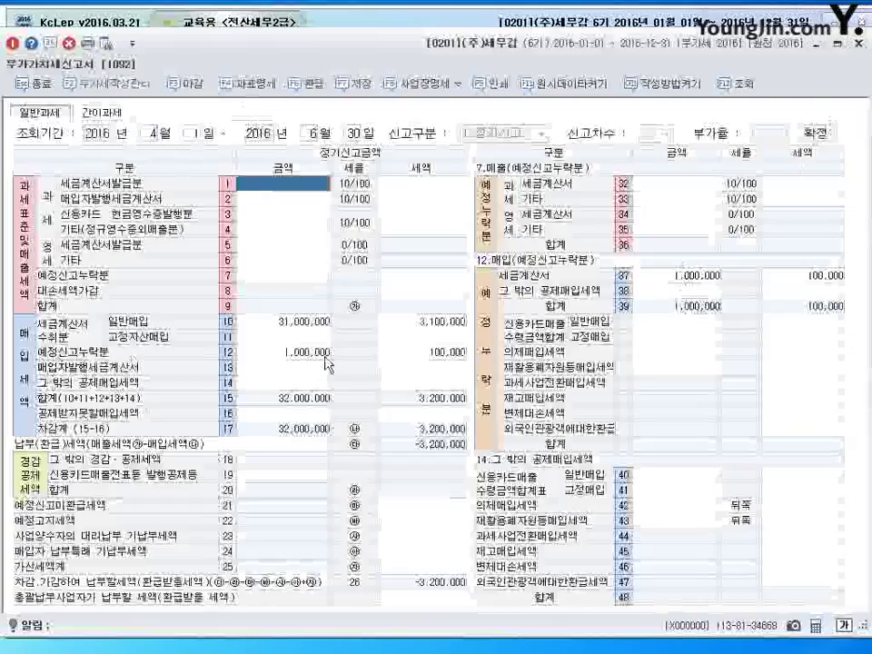
Check the omitted 1,000,000 purchase on line 12 and its tax on line 37, then close the return
left_click(282, 352)
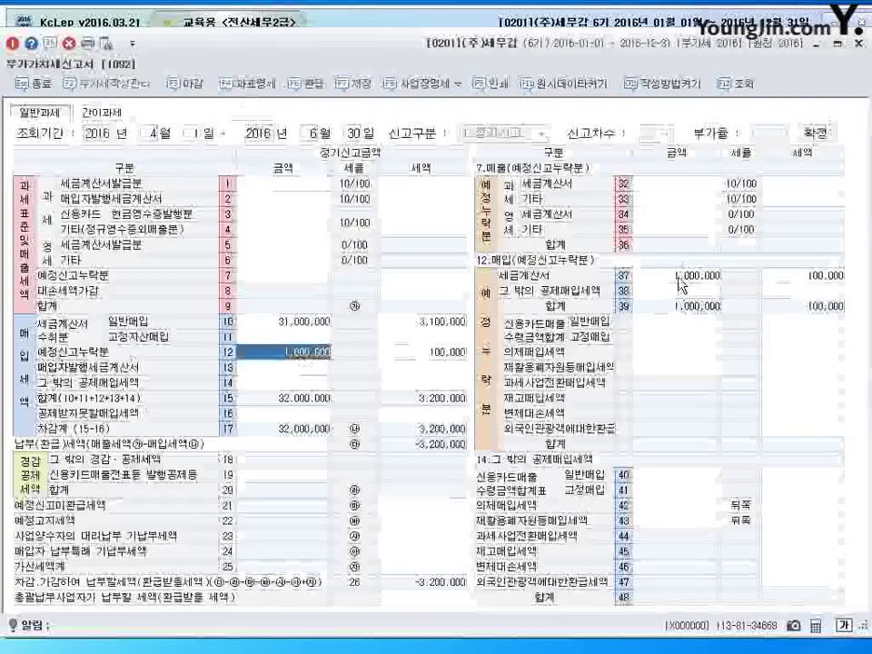
left_click(841, 278)
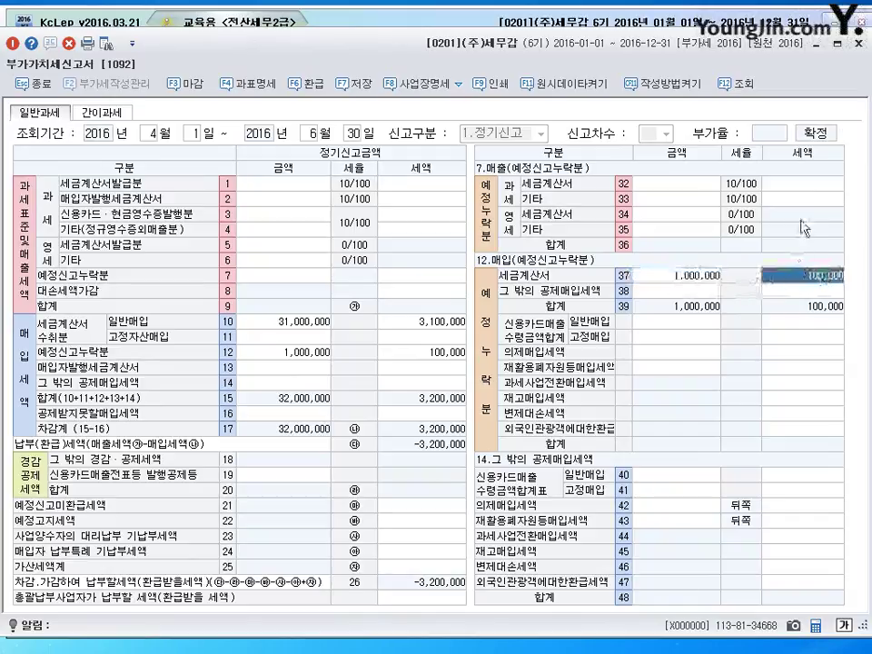
left_click(857, 43)
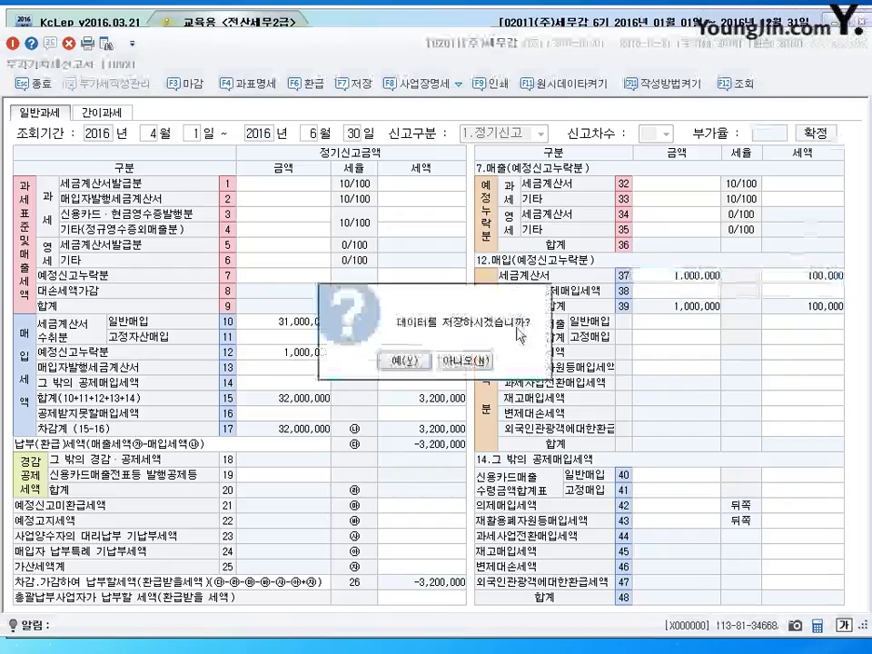
left_click(462, 307)
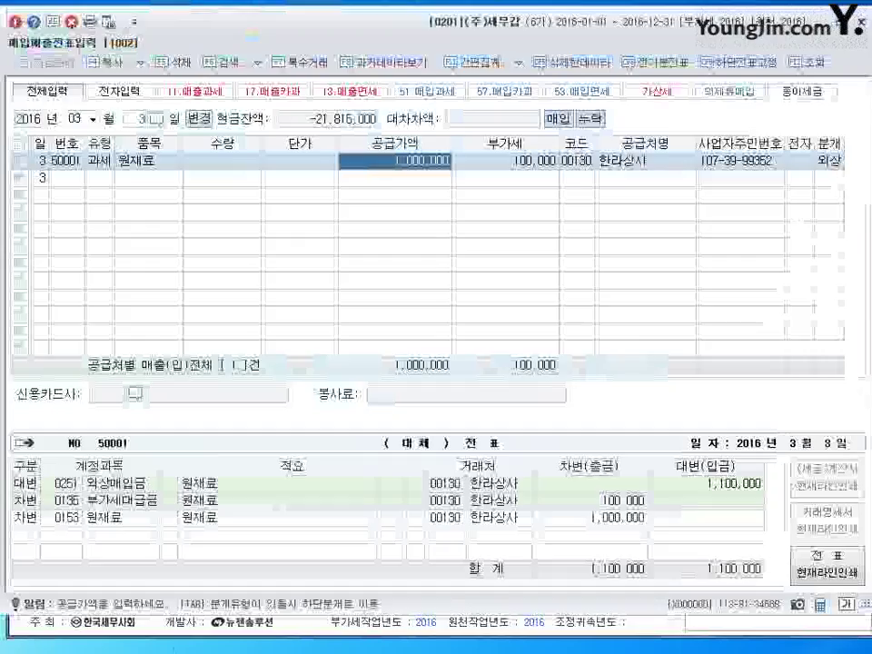
Switch voucher entry to month 04 and begin a new row dated day 4
left_click(108, 180)
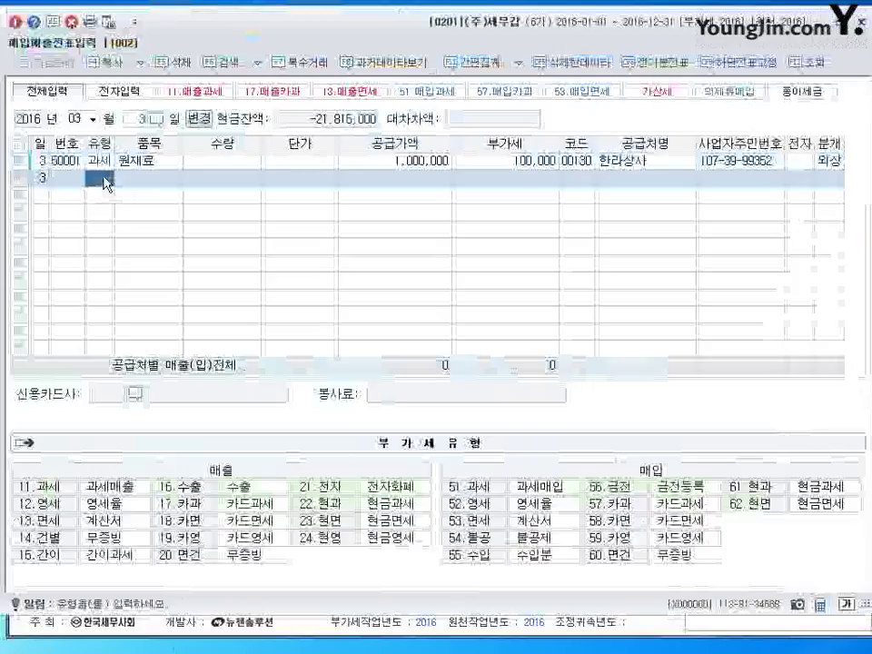
key("shift+Tab")
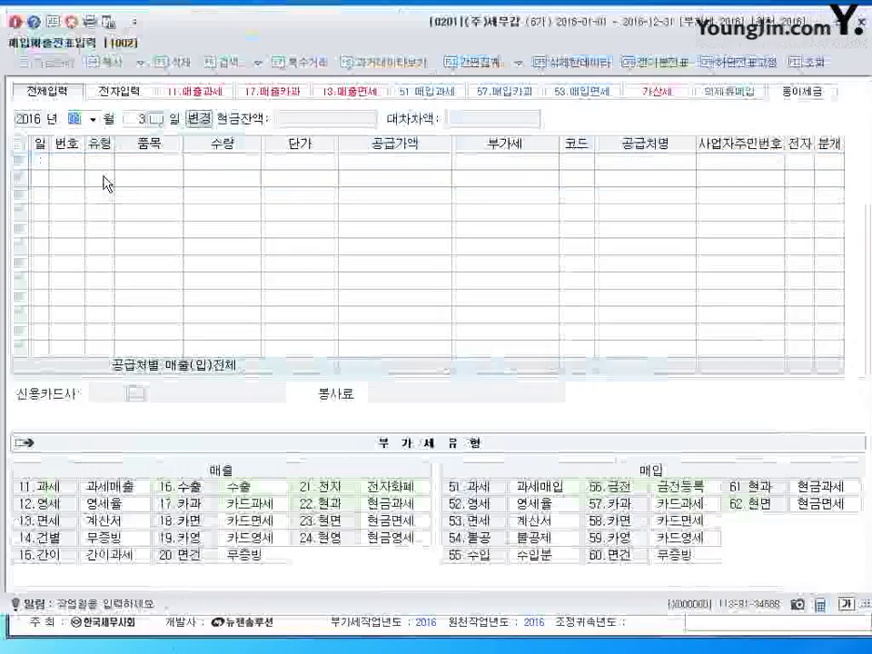
type("04")
key("Return")
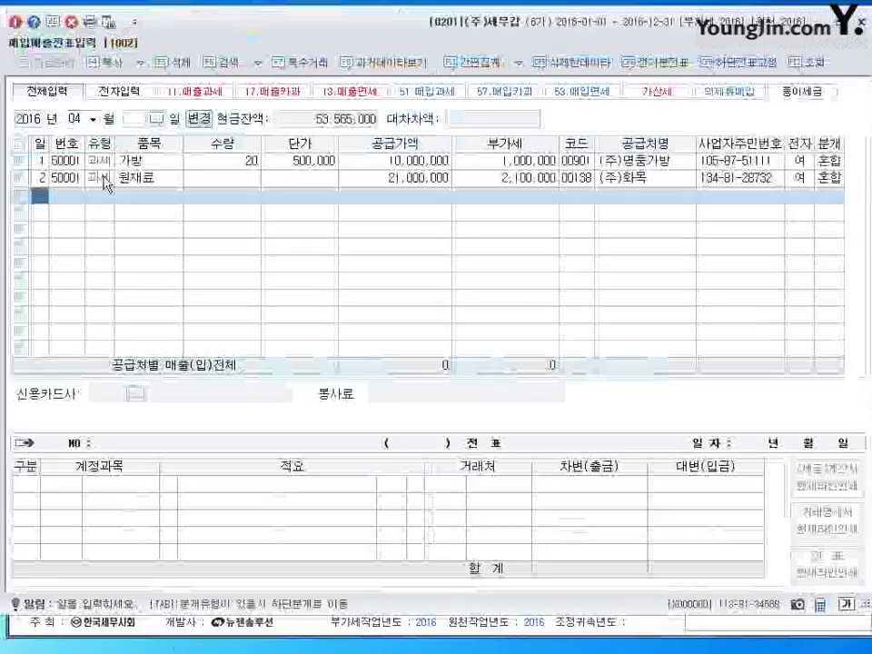
type("4")
key("Return")
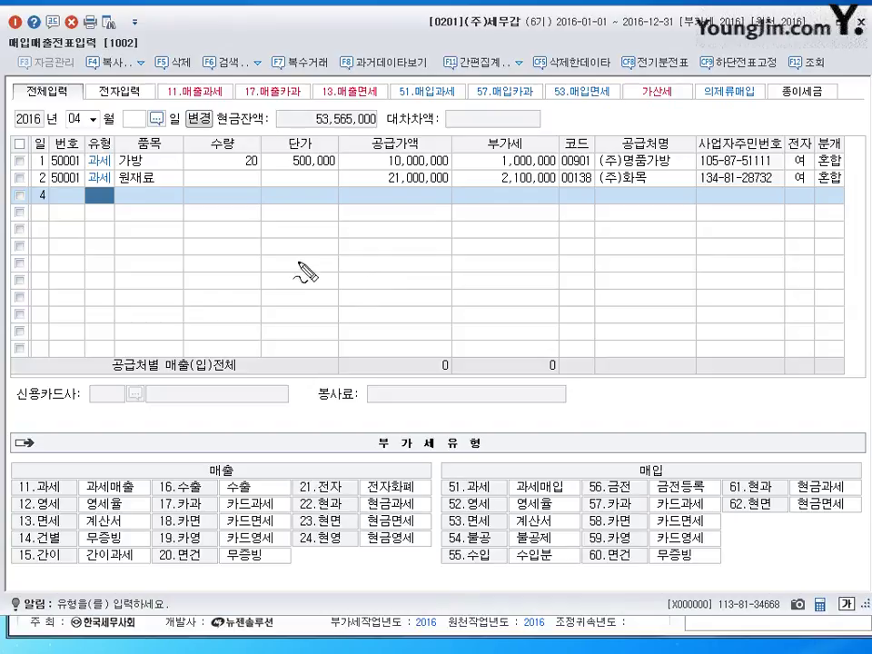
Enter the row as type 51 taxable purchase of 운반비 with 80,000 supply amount
mouse_move(297, 262)
left_mouse_down()
mouse_move(312, 296)
mouse_move(332, 284)
mouse_move(317, 254)
mouse_move(343, 286)
mouse_move(371, 288)
mouse_move(399, 267)
mouse_move(459, 284)
mouse_move(457, 244)
mouse_move(524, 255)
mouse_move(553, 249)
mouse_move(578, 273)
mouse_move(526, 296)
mouse_move(580, 292)
mouse_move(573, 296)
left_mouse_up()
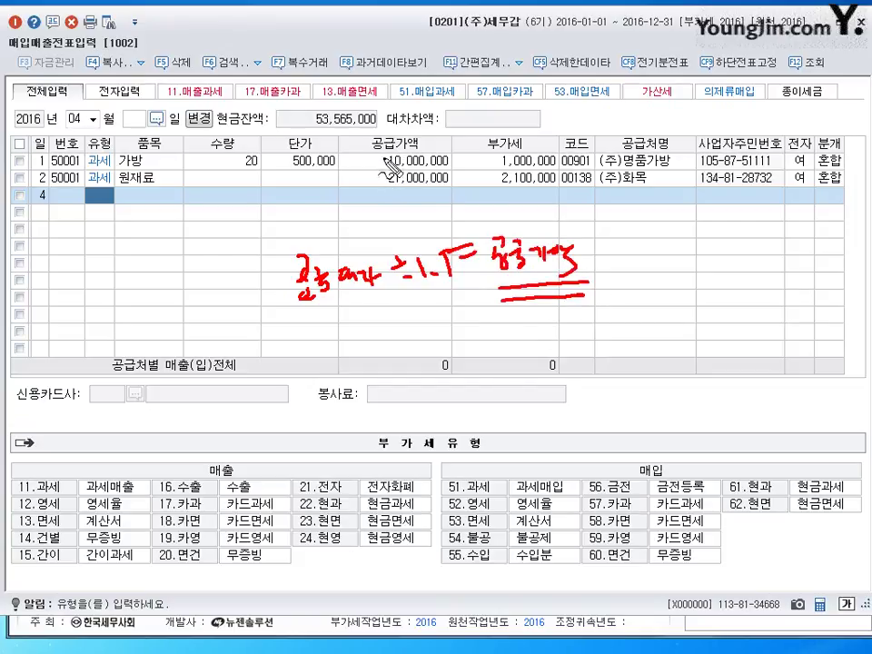
mouse_move(402, 127)
left_mouse_down()
mouse_move(382, 141)
mouse_move(405, 135)
left_mouse_up()
mouse_move(416, 215)
left_mouse_down()
mouse_move(396, 198)
mouse_move(404, 214)
mouse_move(454, 216)
mouse_move(497, 234)
left_mouse_up()
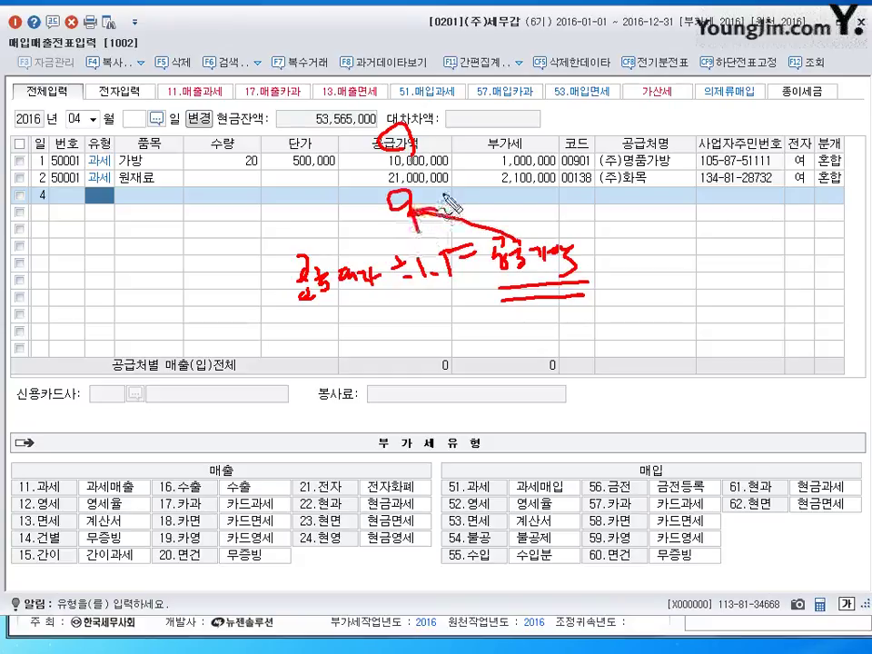
key("Escape")
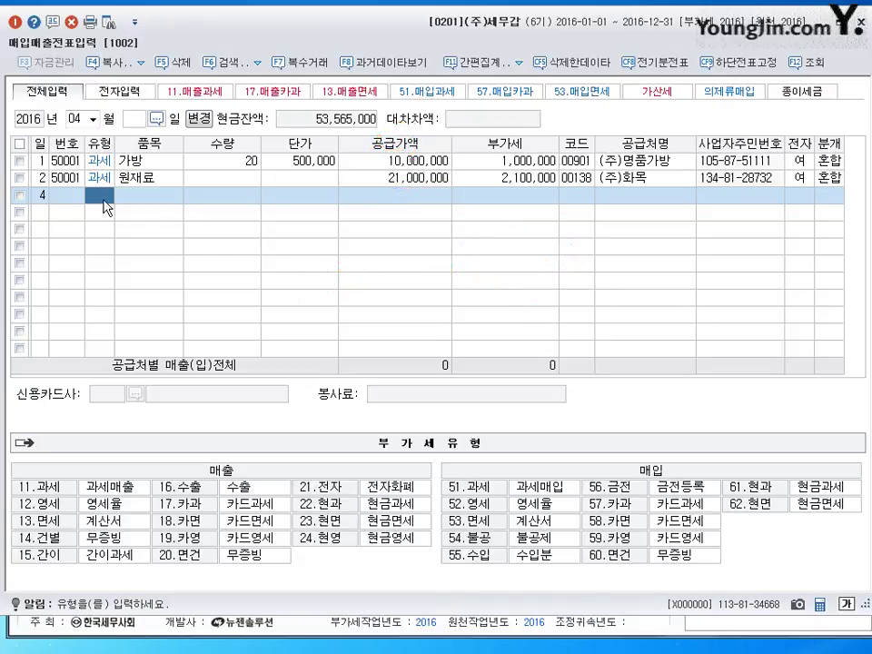
type("51")
key("Return")
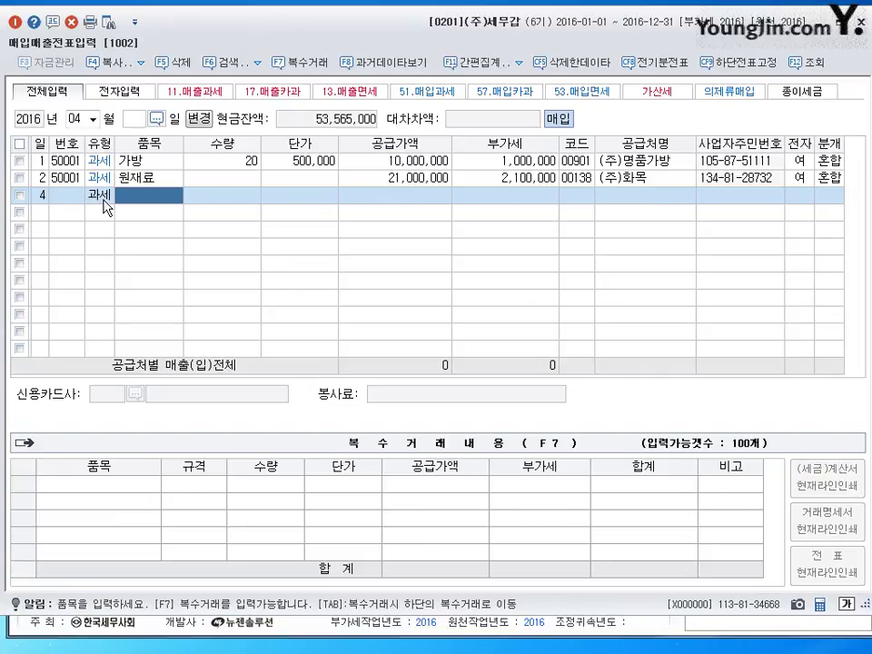
type("운반비")
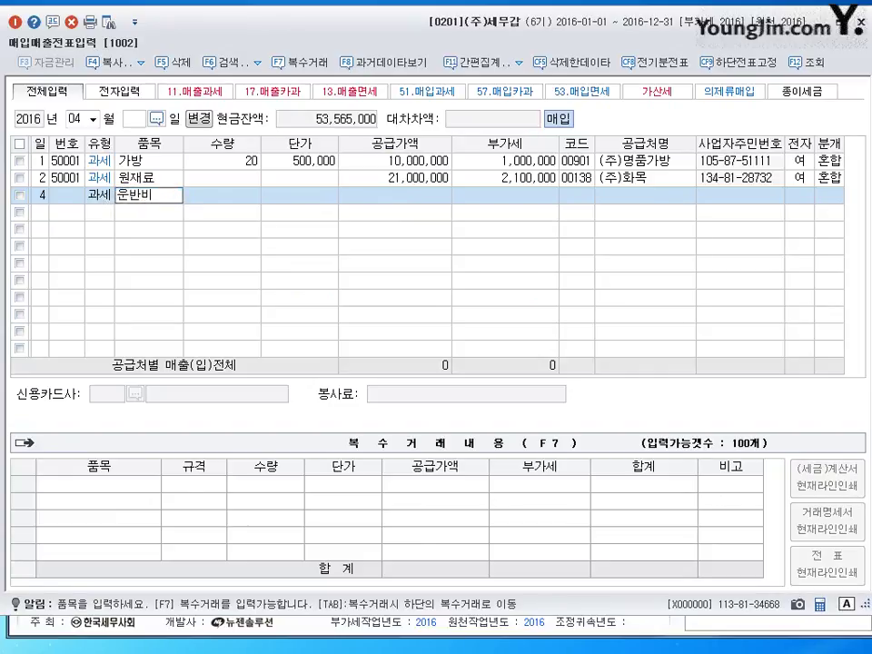
key("Return")
key("Return")
key("Return")
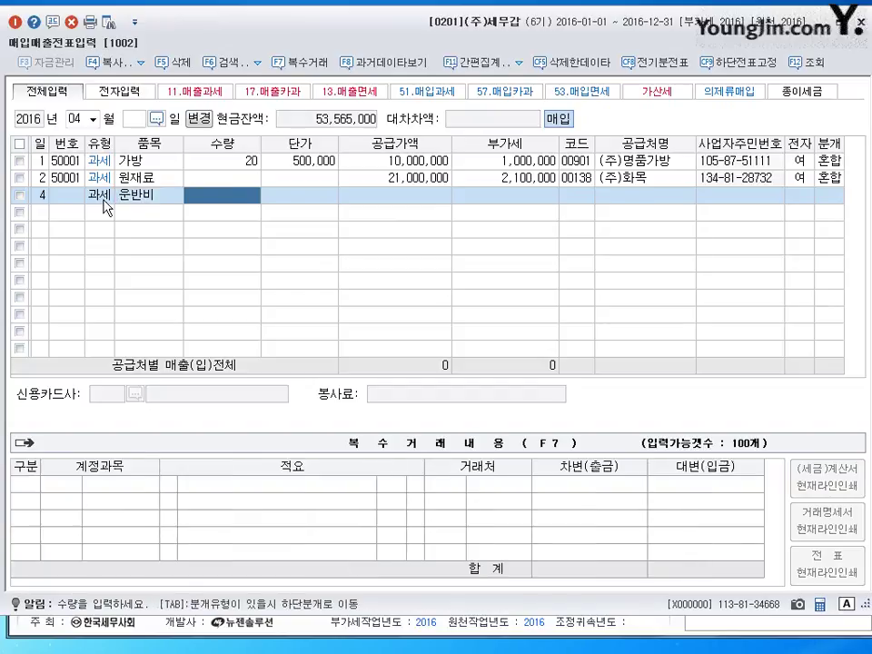
type("800000")
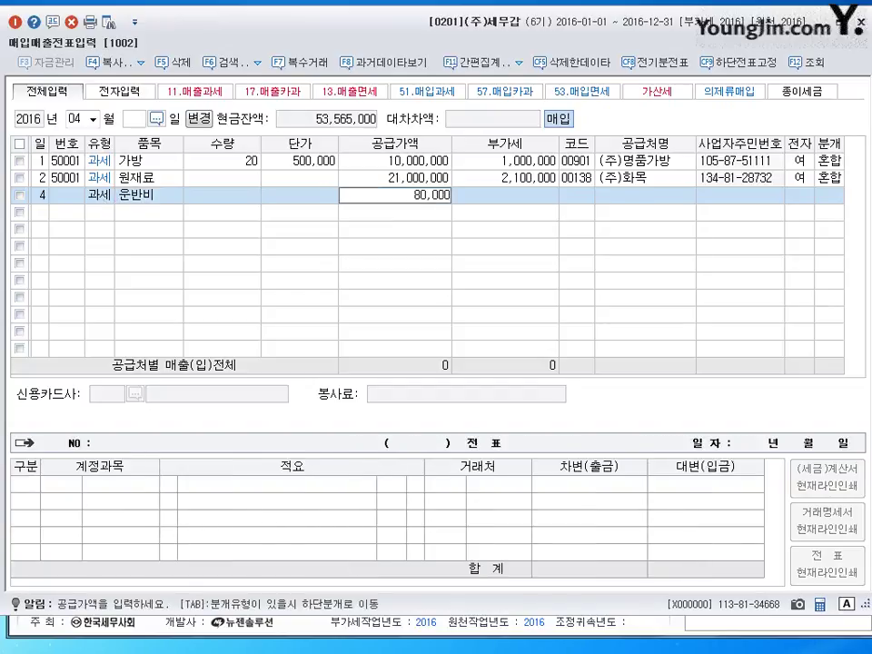
key("Return")
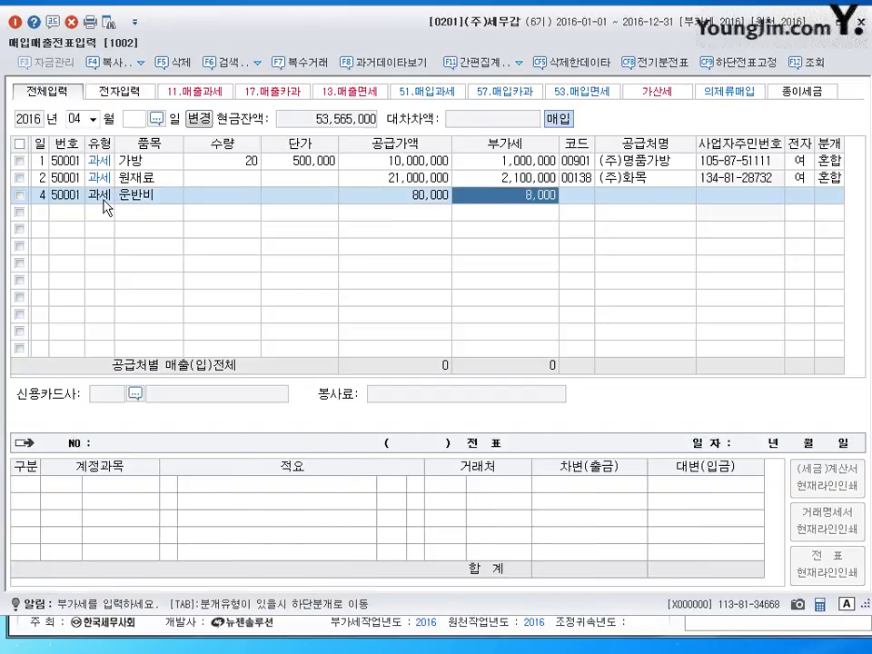
Accept 8,000 VAT, choose supplier (주)체인지, mark it electronic, and journal it as cash
key("Return")
type("체인")
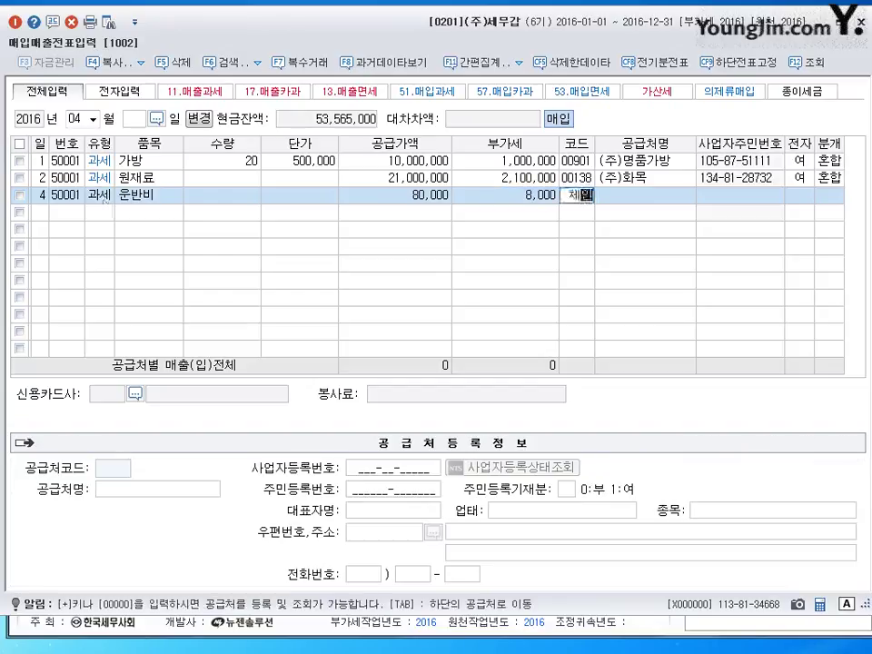
key("Return")
key("Return")
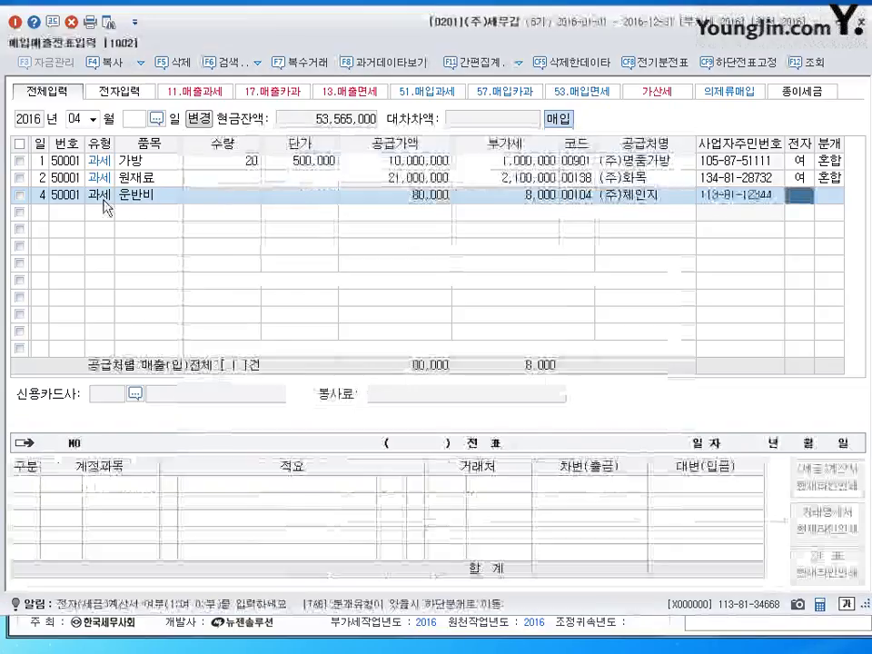
key("1")
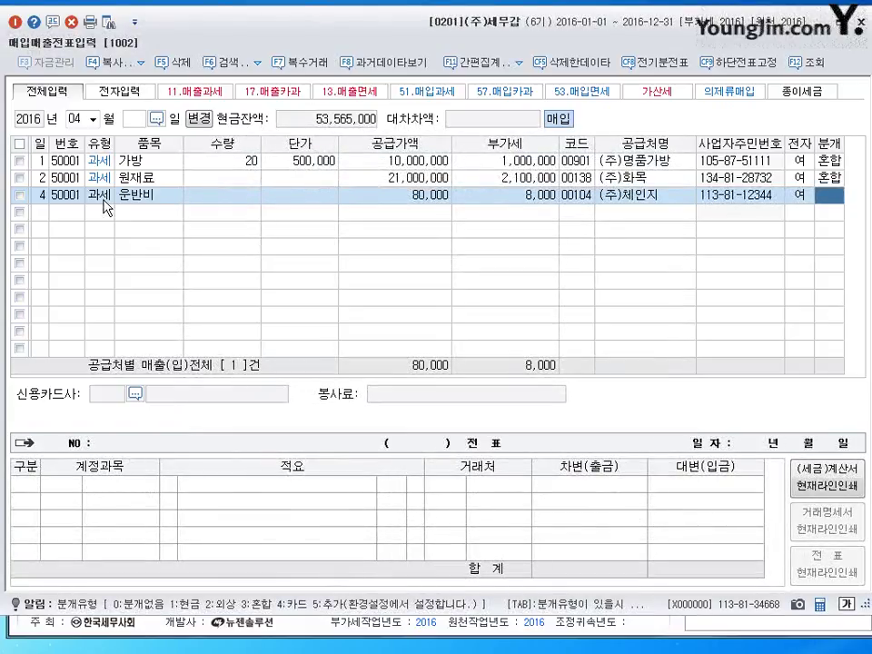
key("1")
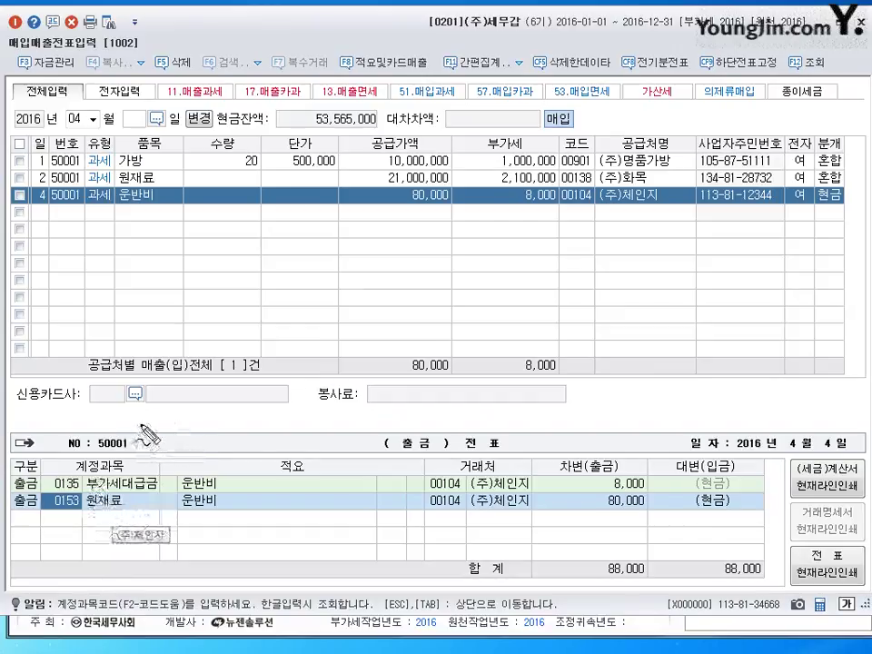
Annotate the 원재료 account with the pen overlay, then start a blank row below 운반비
key("ctrl+2")
mouse_move(136, 429)
left_mouse_down()
mouse_move(142, 449)
mouse_move(171, 446)
mouse_move(177, 454)
mouse_move(127, 452)
mouse_move(164, 416)
mouse_move(213, 451)
mouse_move(229, 434)
mouse_move(260, 426)
mouse_move(298, 441)
mouse_move(362, 418)
mouse_move(405, 420)
left_mouse_up()
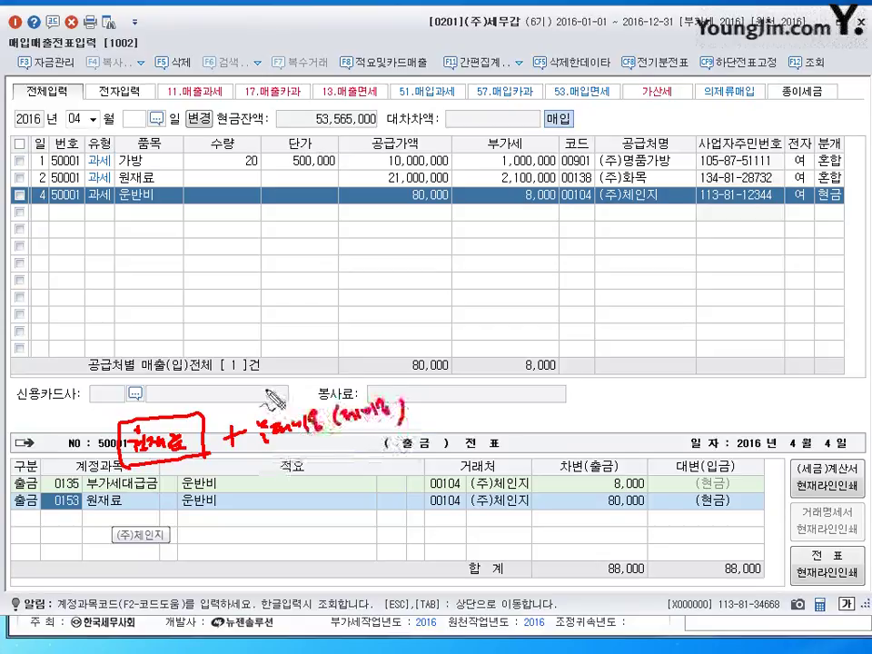
mouse_move(284, 400)
left_mouse_down()
mouse_move(227, 402)
mouse_move(235, 389)
mouse_move(231, 409)
left_mouse_up()
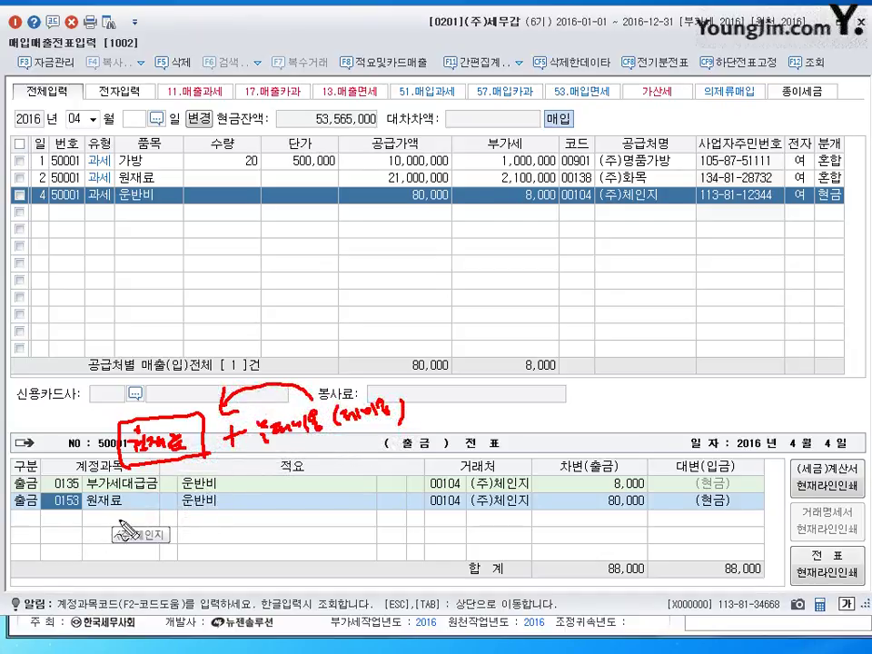
mouse_move(95, 502)
left_mouse_down()
mouse_move(96, 526)
mouse_move(116, 511)
mouse_move(166, 514)
mouse_move(165, 507)
left_mouse_up()
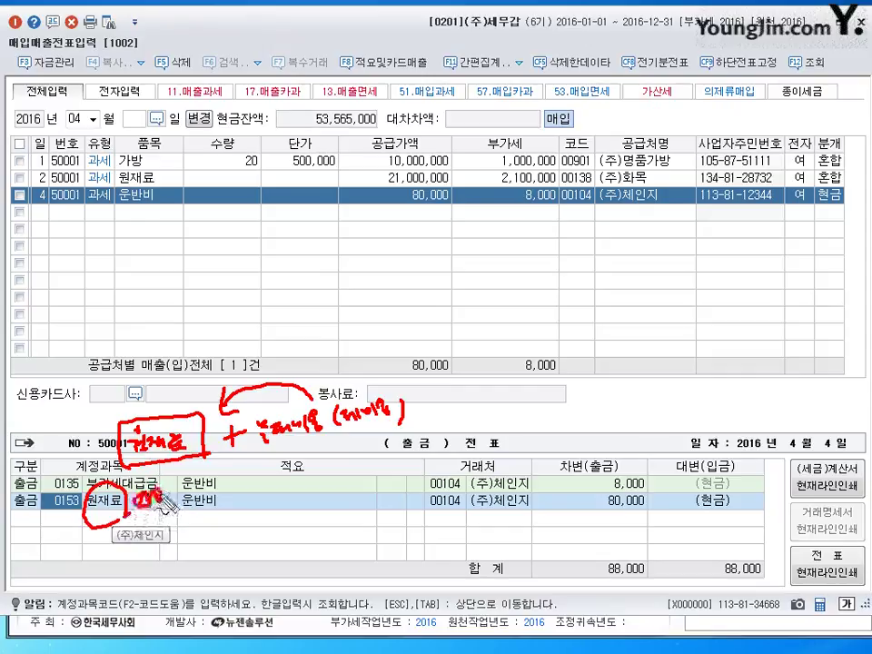
left_click_drag(153, 495, 167, 504)
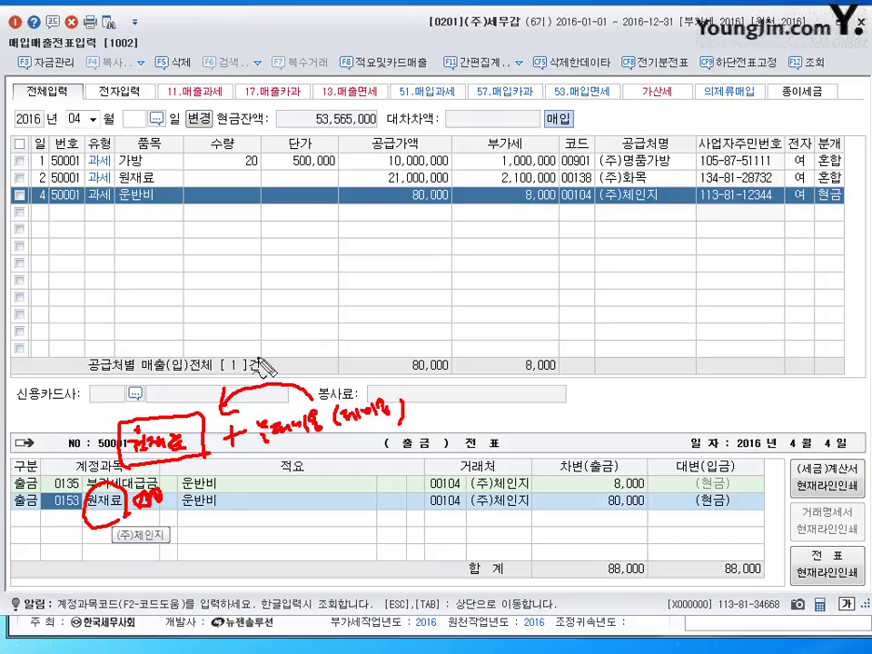
mouse_move(238, 297)
left_mouse_down()
mouse_move(260, 305)
mouse_move(263, 318)
left_mouse_up()
mouse_move(272, 264)
left_mouse_down()
mouse_move(225, 309)
mouse_move(356, 289)
left_mouse_up()
mouse_move(315, 325)
left_mouse_down()
mouse_move(349, 338)
mouse_move(445, 318)
left_mouse_up()
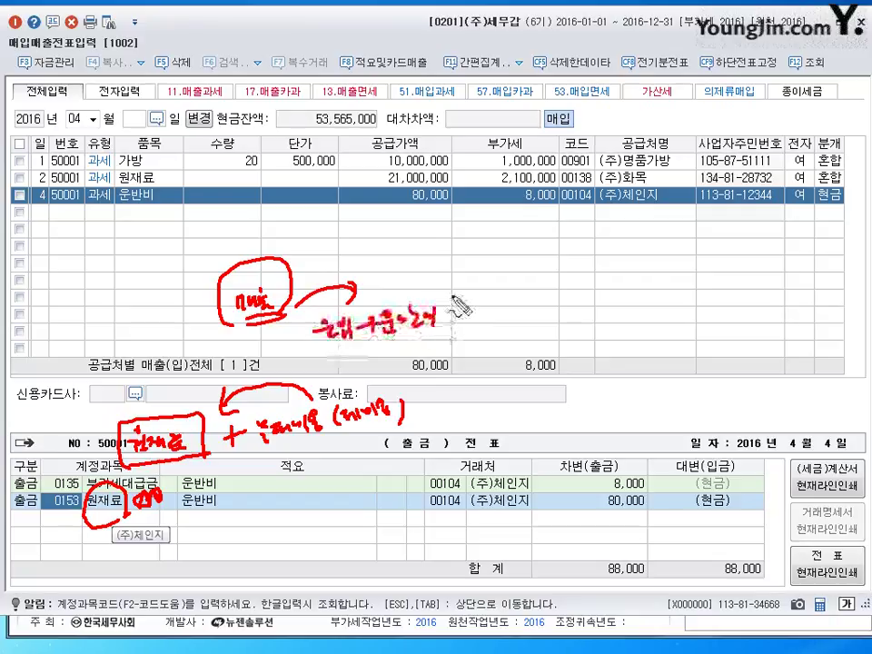
key("Escape")
left_click(40, 212)
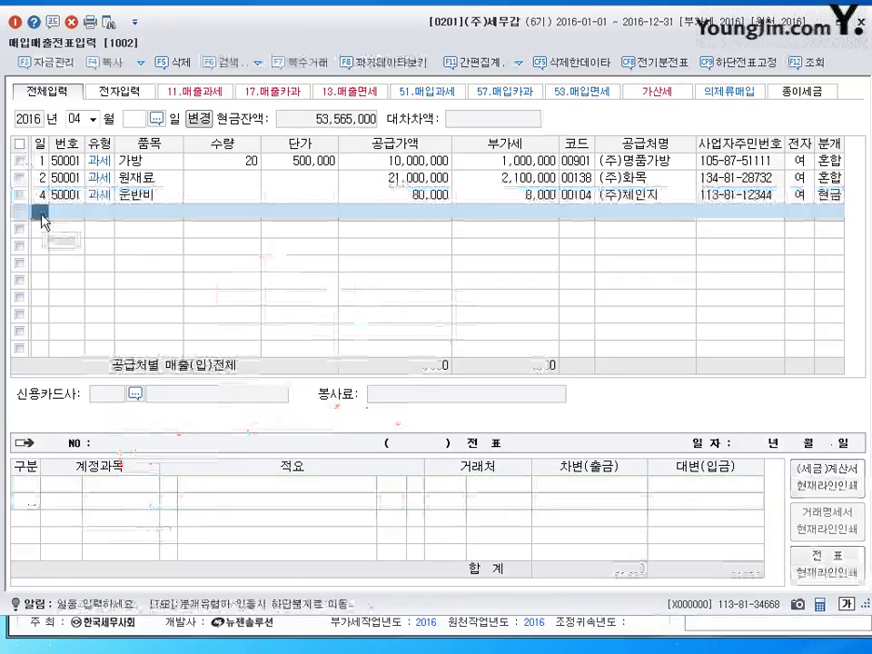
Enter a day-5 type 51 렌트대금 purchase of 500,000 plus 50,000 VAT from (주)아주렌터카
type("5")
key("Return")
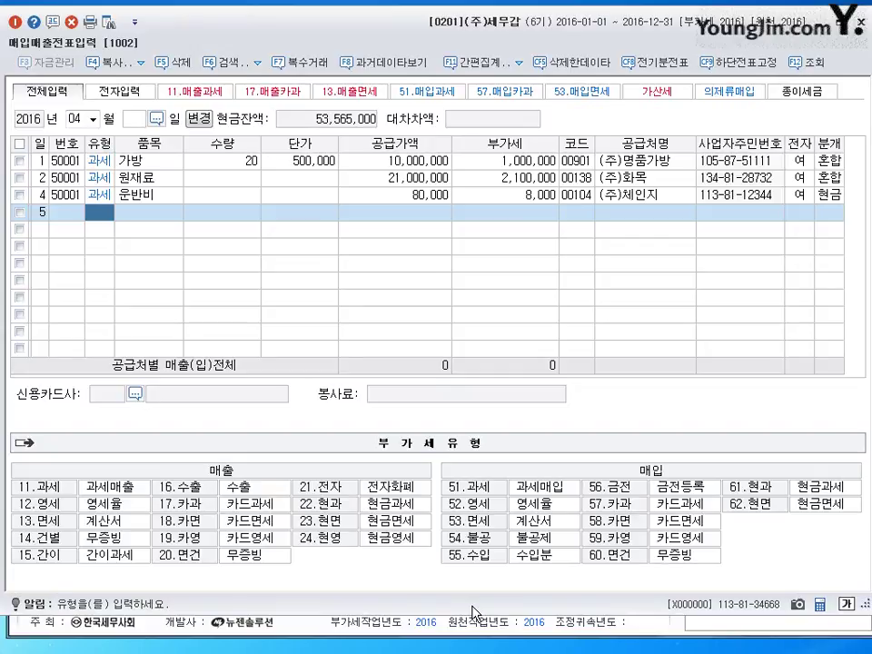
type("51")
key("Return")
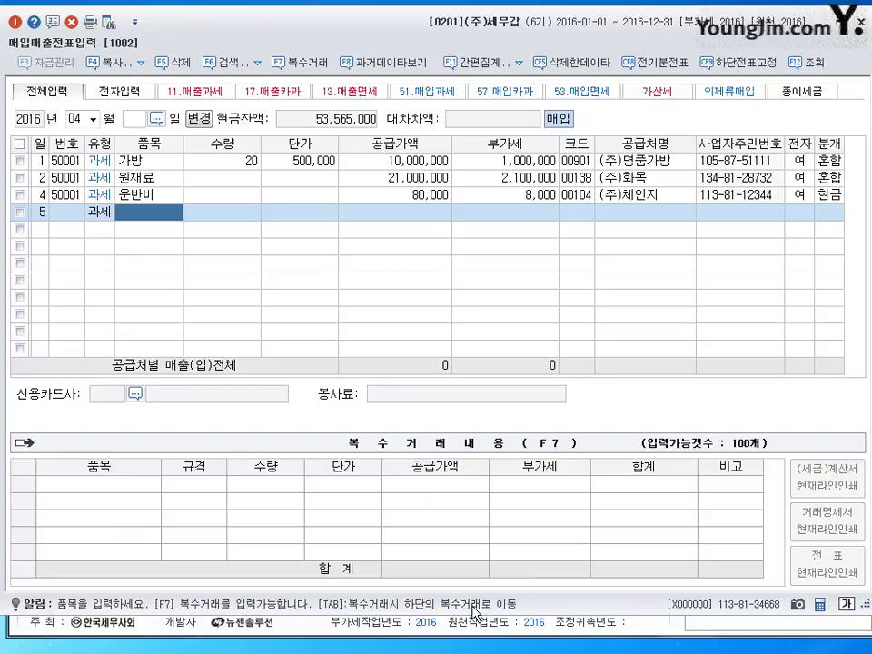
type("렌트대금")
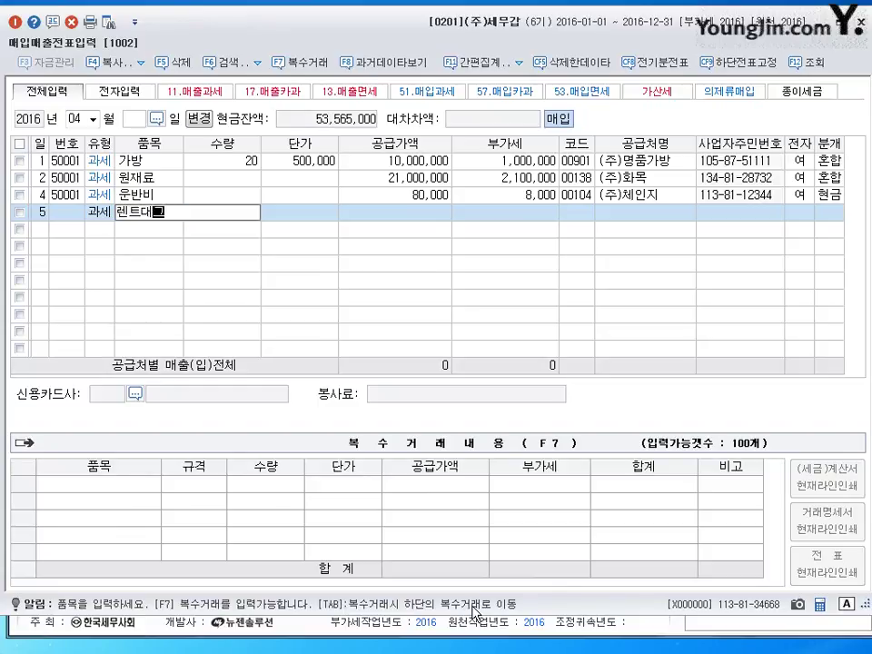
key("Return")
key("Return")
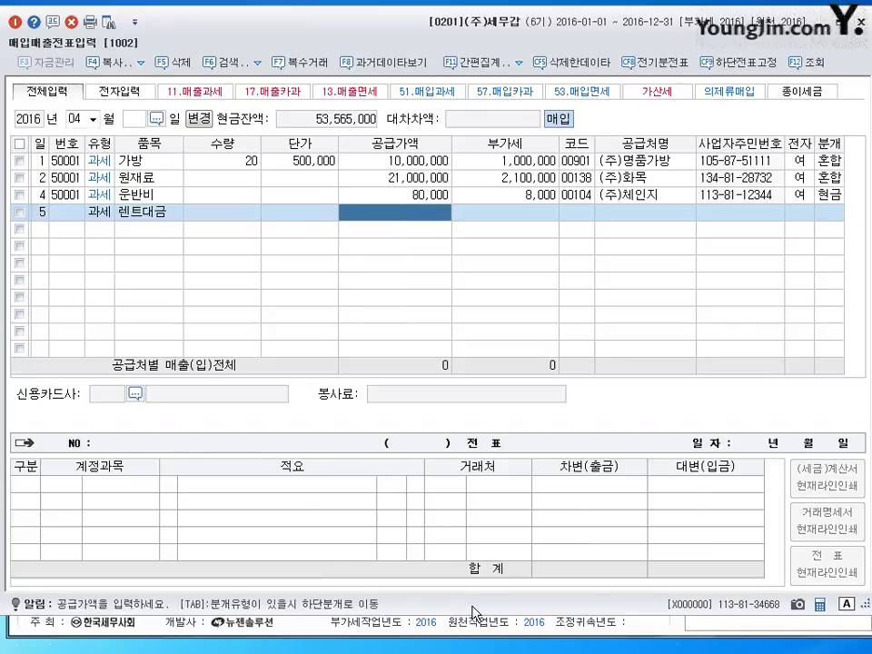
type("5000000")
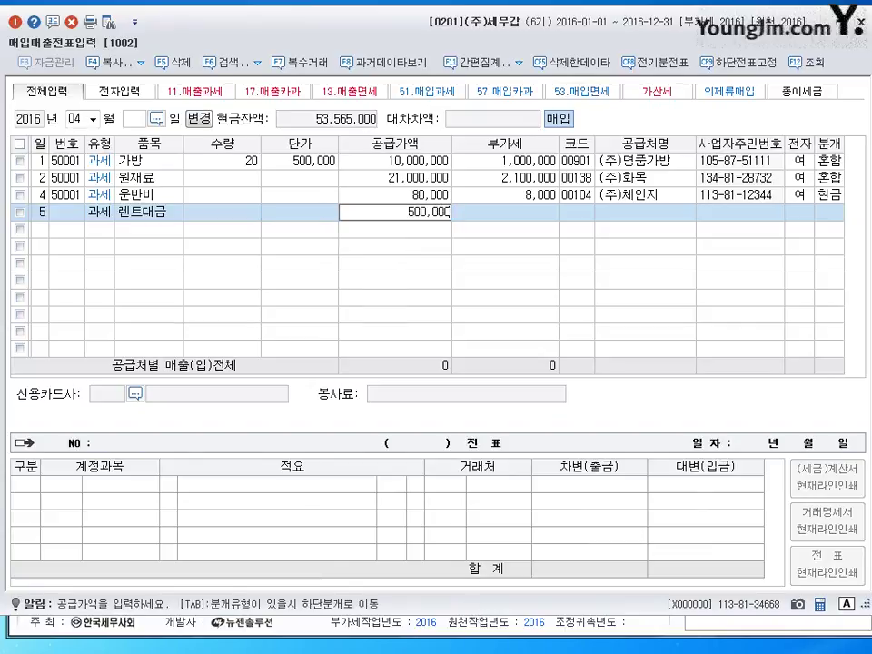
key("Return")
key("Return")
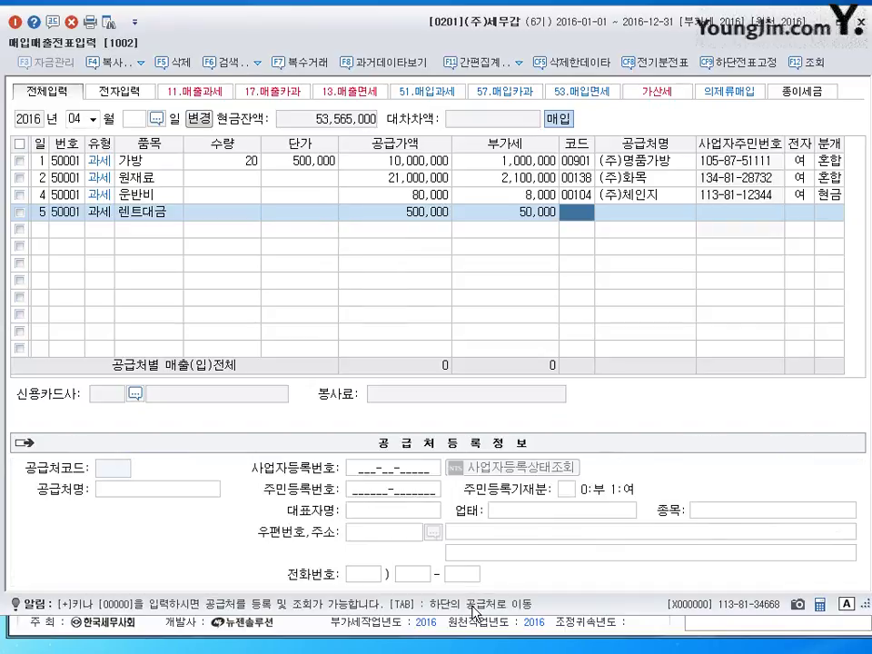
type("아주")
key("Return")
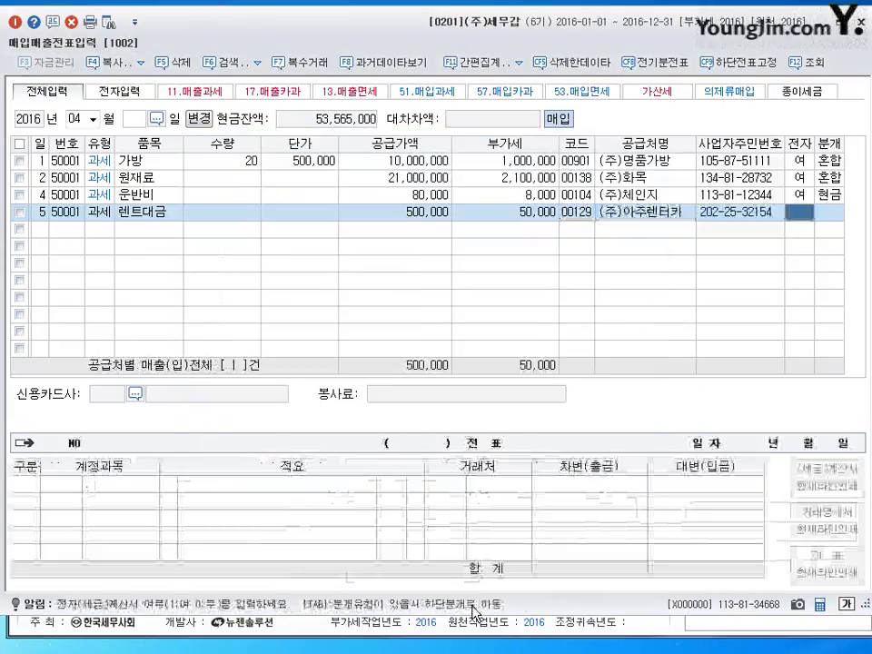
key("Return")
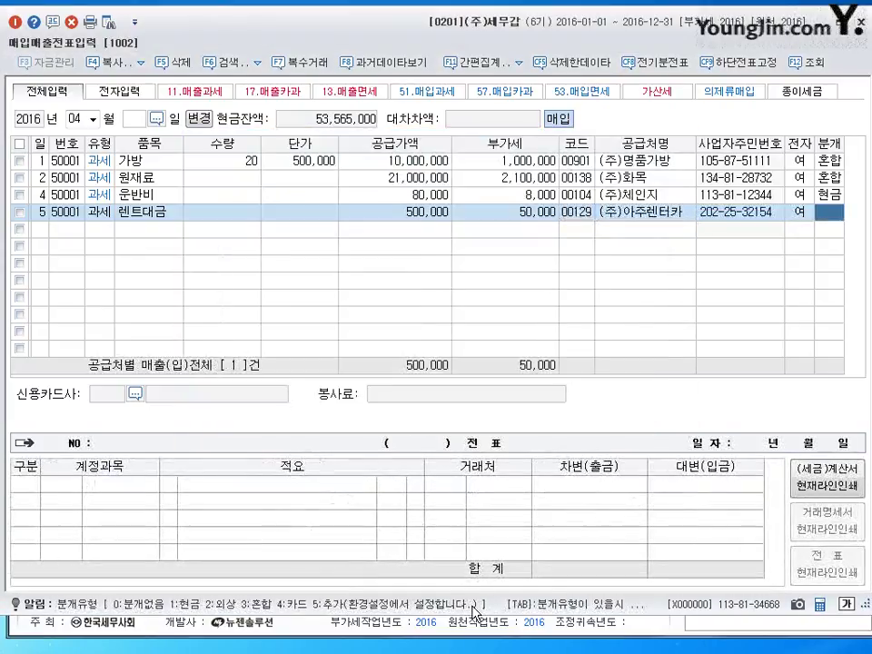
Journal it as mixed: debit 0819 임차료, credit 0253 미지급금 550,000, then begin a day-6 row
type("3")
key("Return")
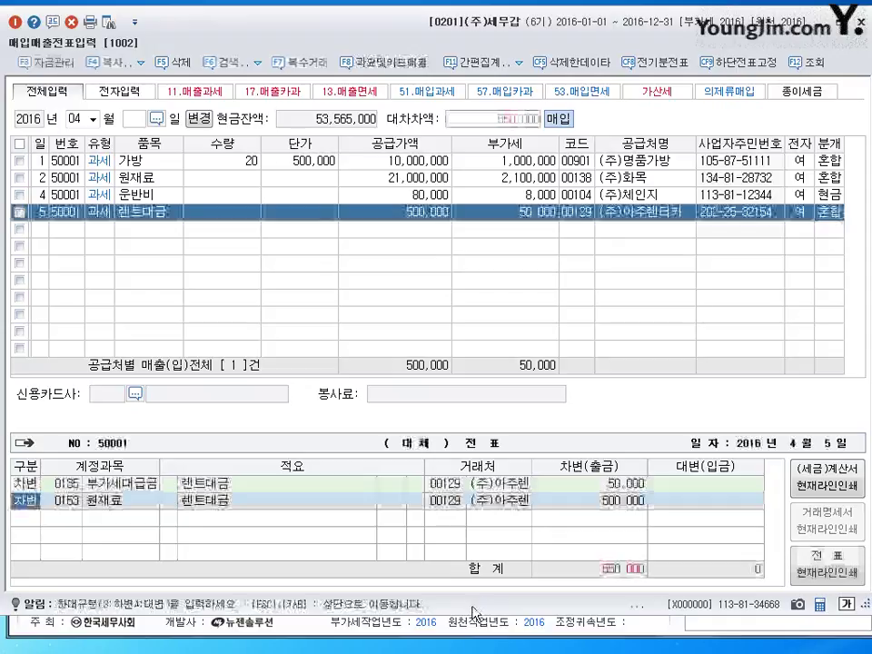
key("Return")
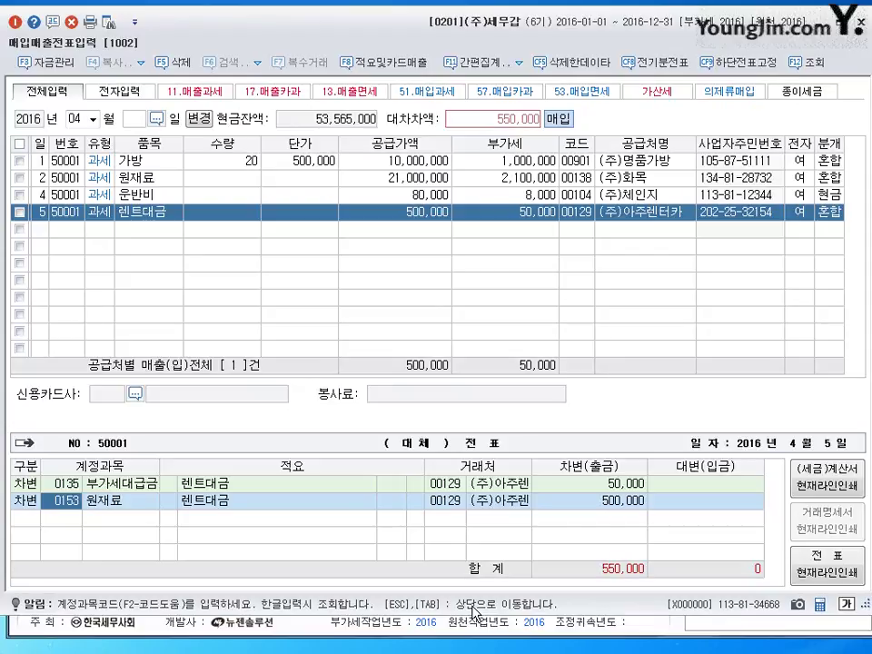
type("0819")
key("Return")
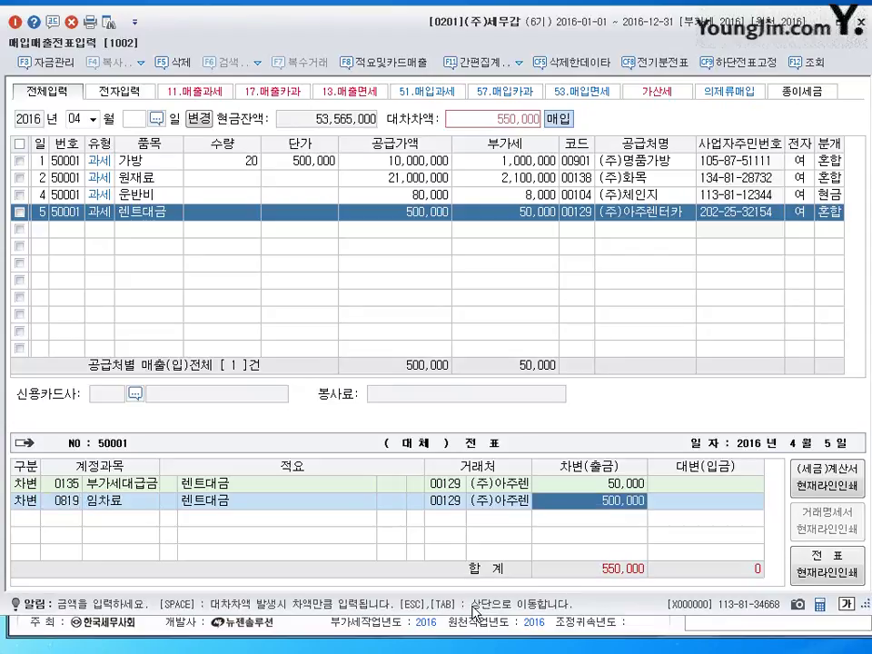
key("Return")
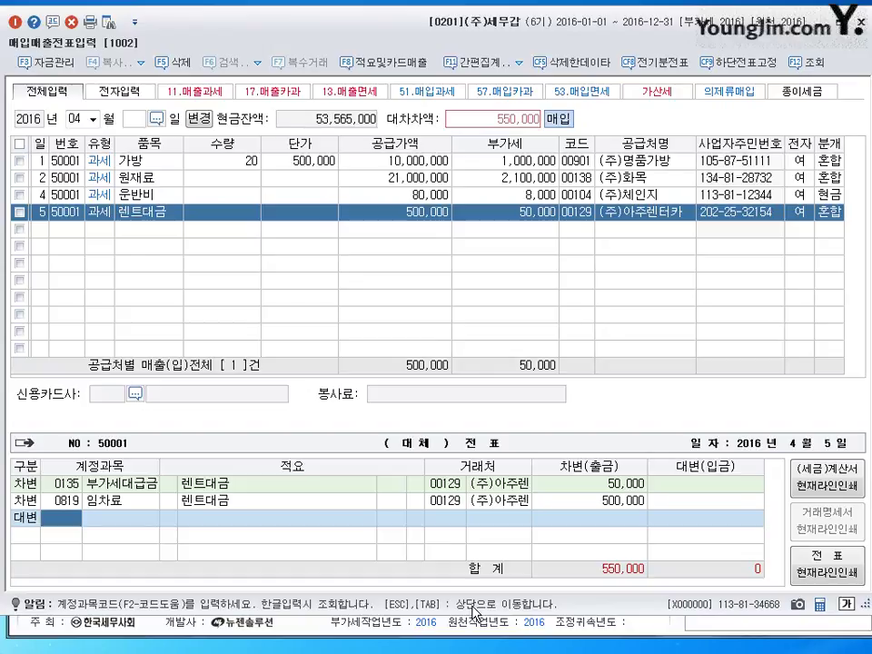
type("253")
key("Return")
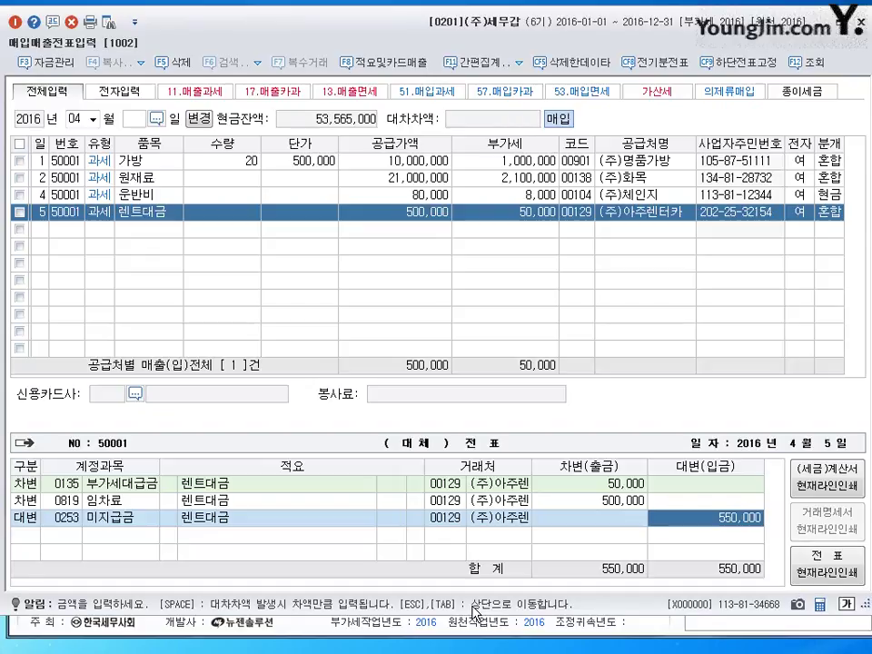
key("Return")
type("6")
key("Return")
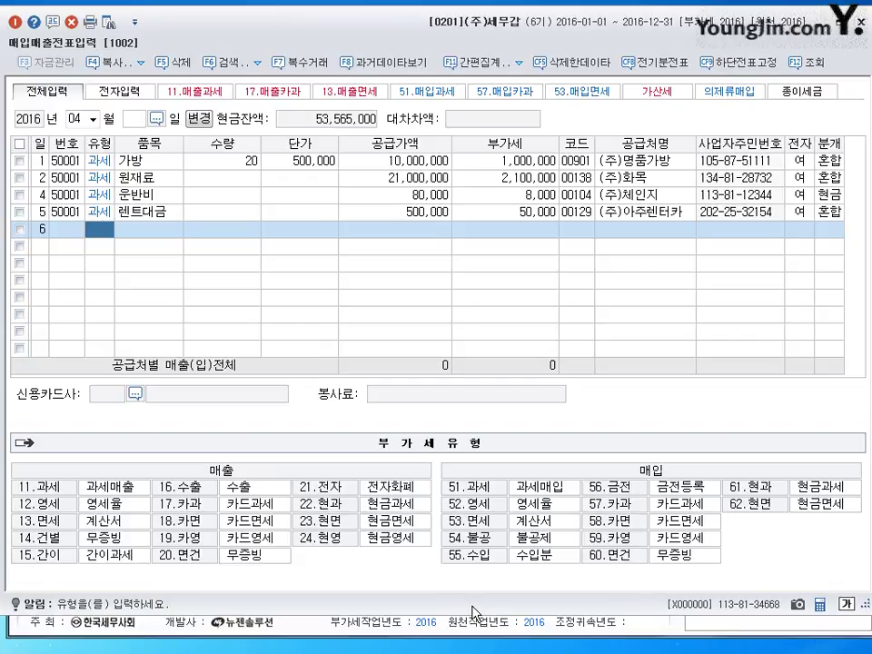
Enter a type 51 수건 purchase of -100,000 from supplier (주)삼정기획, keeping the electronic setting
type("51")
key("Return")
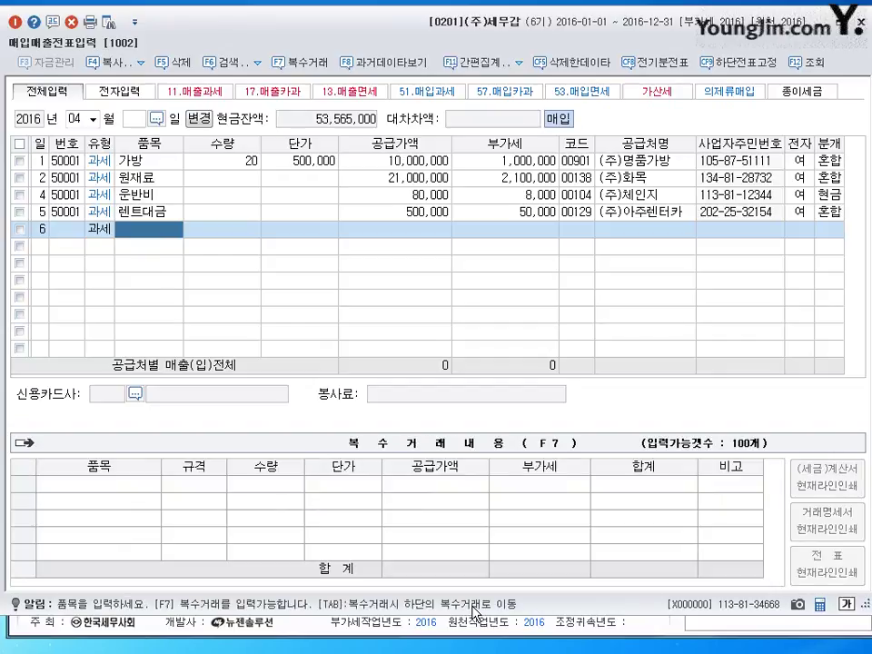
type("수건")
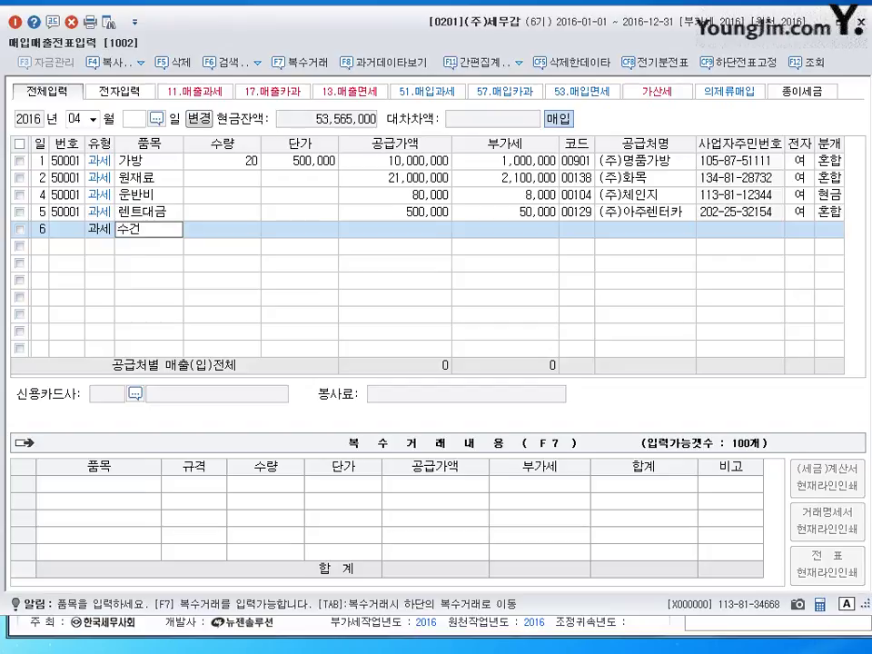
key("Return")
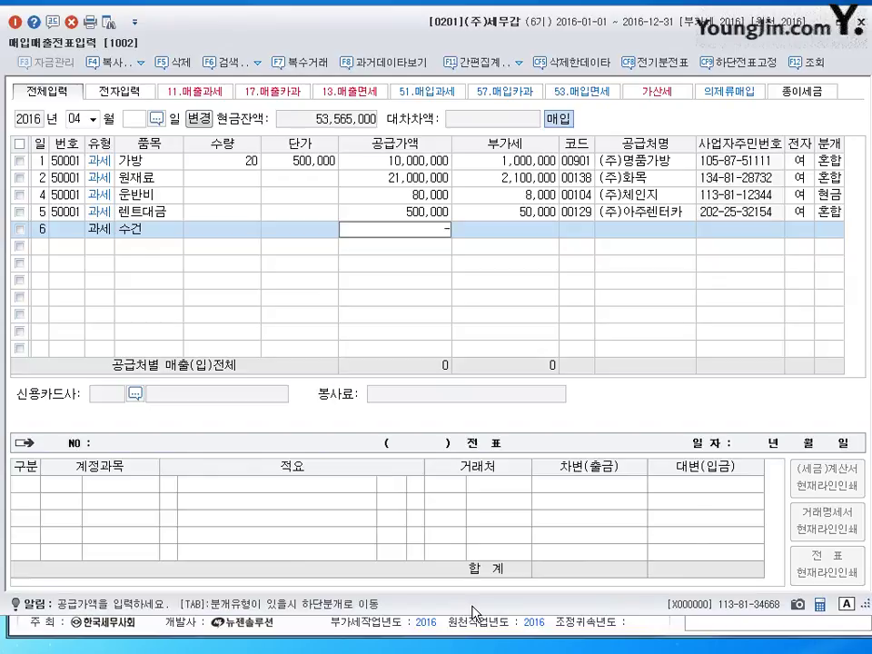
type("-100,000")
key("Return")
key("Return")
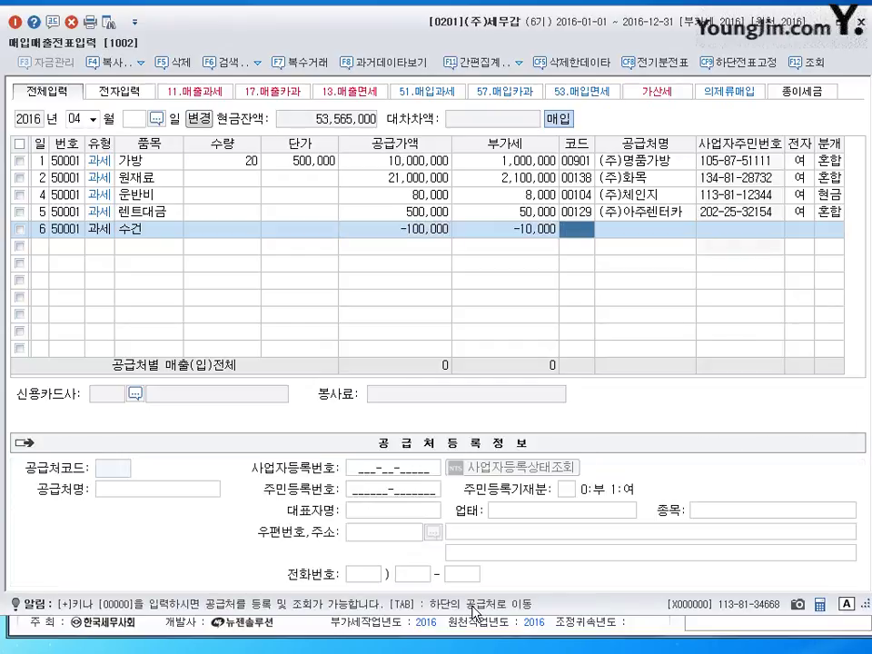
type("삼정")
key("Return")
key("Return")
key("Return")
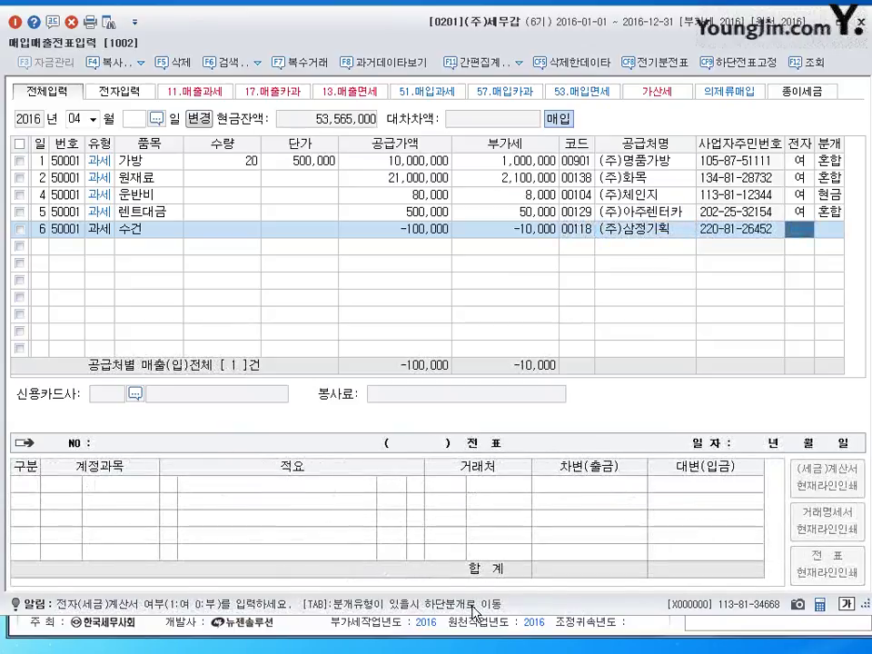
key("Return")
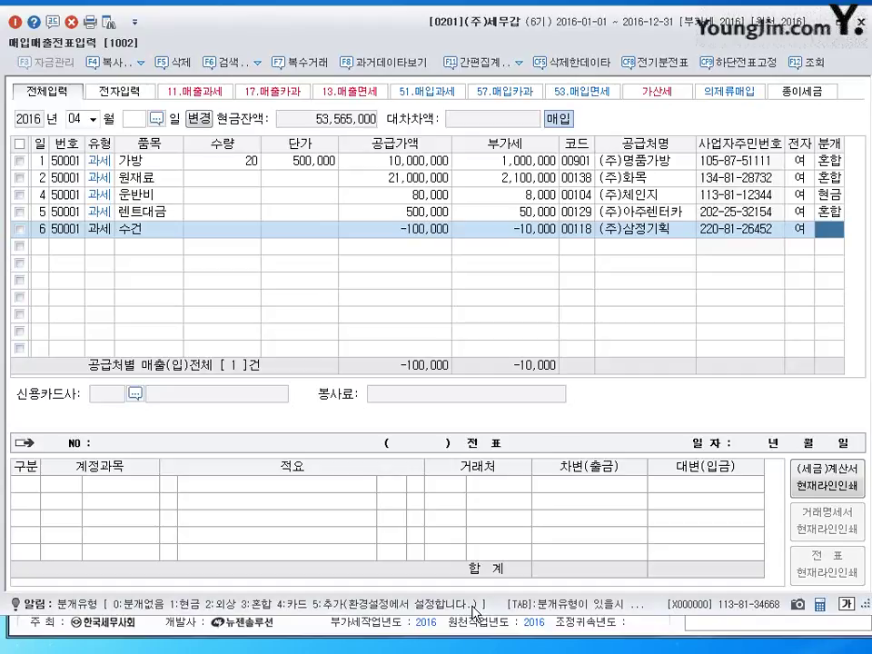
Journal it as mixed: debit 0833 광고선전비, credit 0253 미지급금 -110,000
type("3")
key("Return")
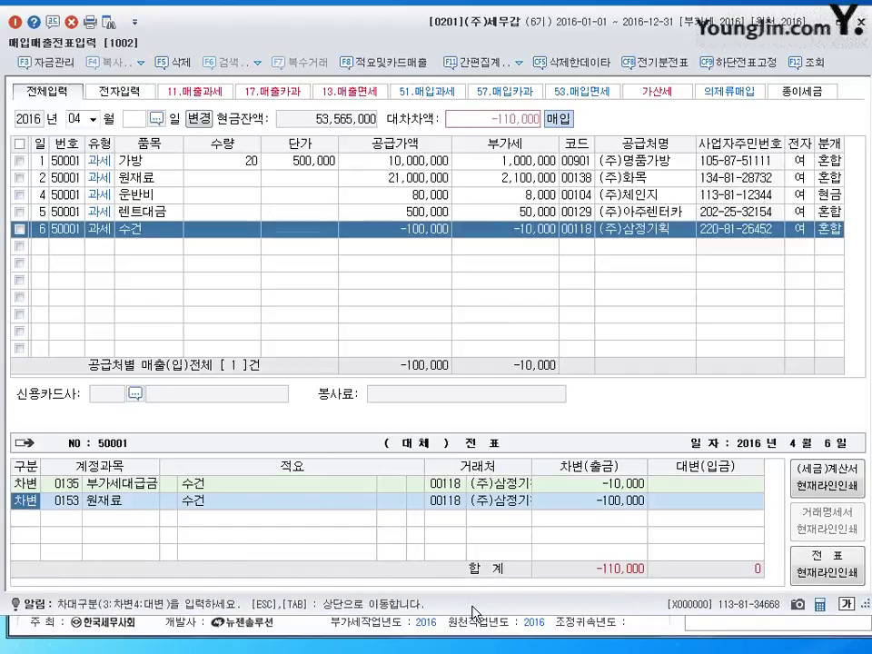
key("Return")
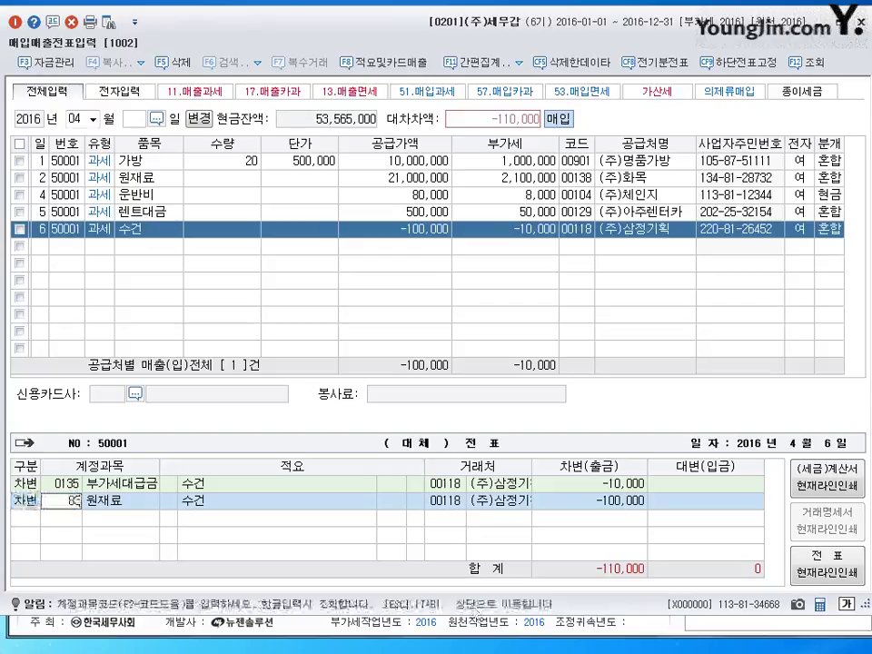
type("0833")
key("Return")
type("4")
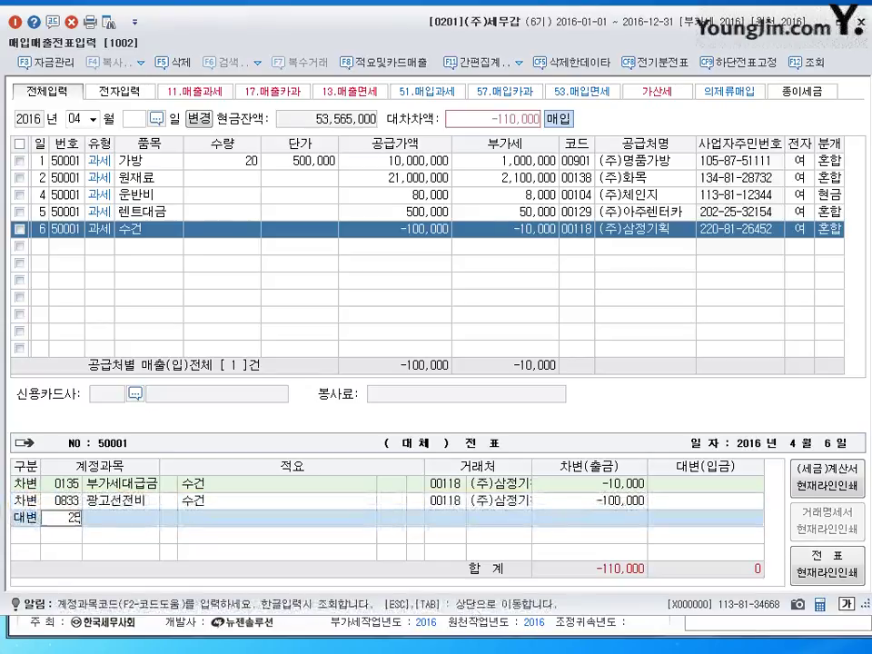
type("0253")
key("Return")
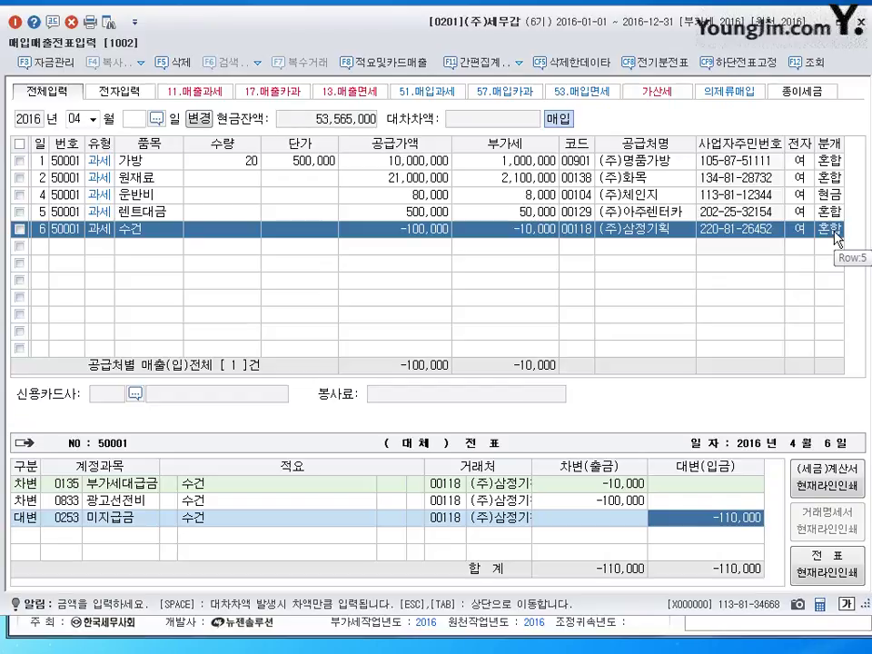
Add a new purchase row dated April 7 below the 수건 voucher
left_click(834, 234)
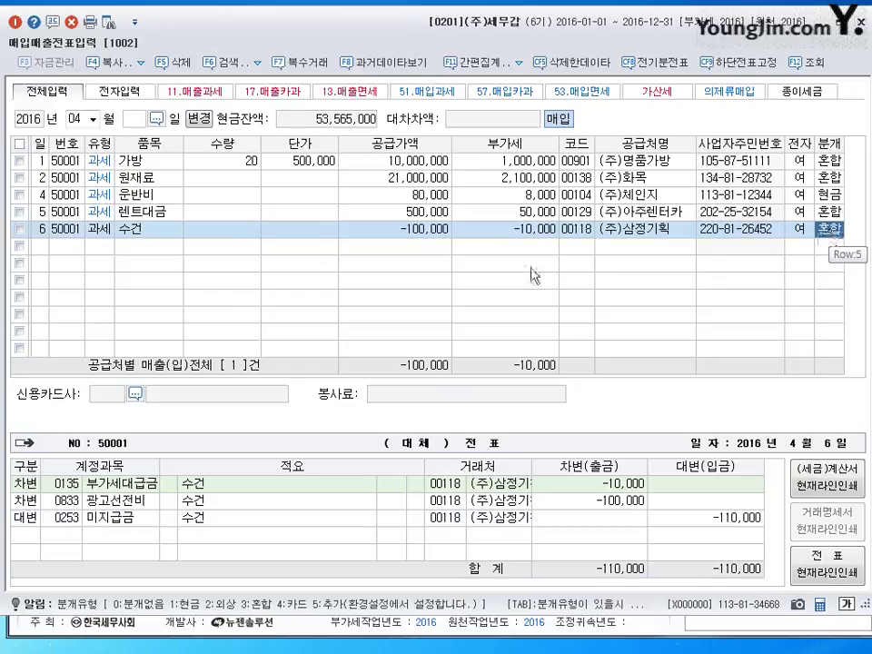
left_click(30, 243)
type("7")
key("Return")
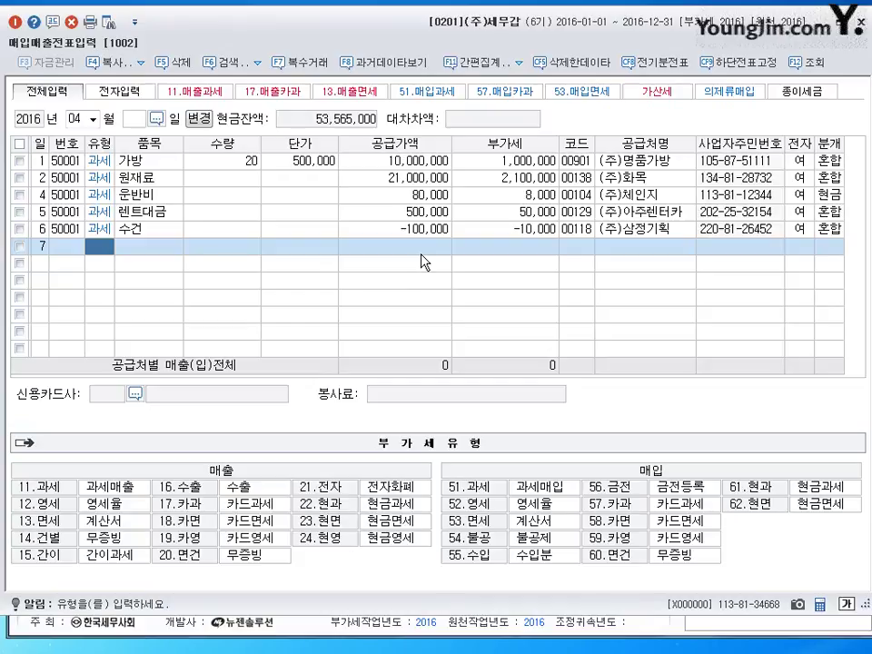
Enter a 과세 (51) purchase of 주요부품 for 30,000,000 from 강동상사
type("51")
key("Return")
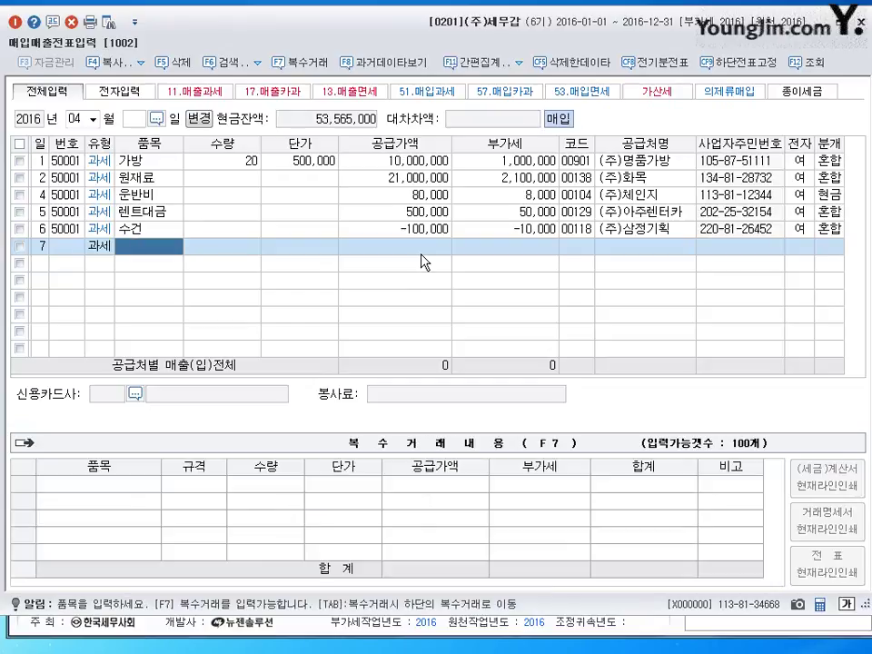
type("주요부품")
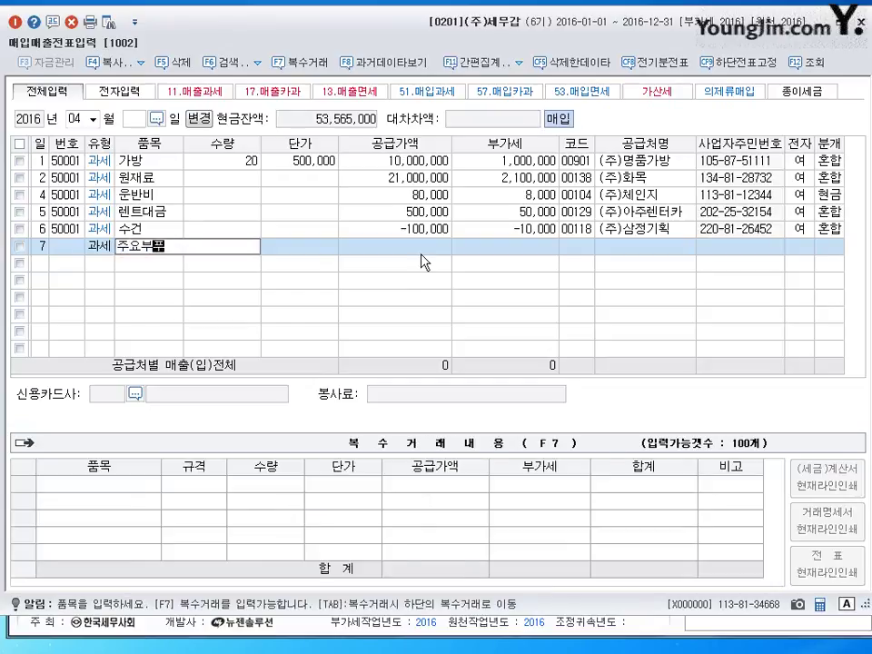
key("Return")
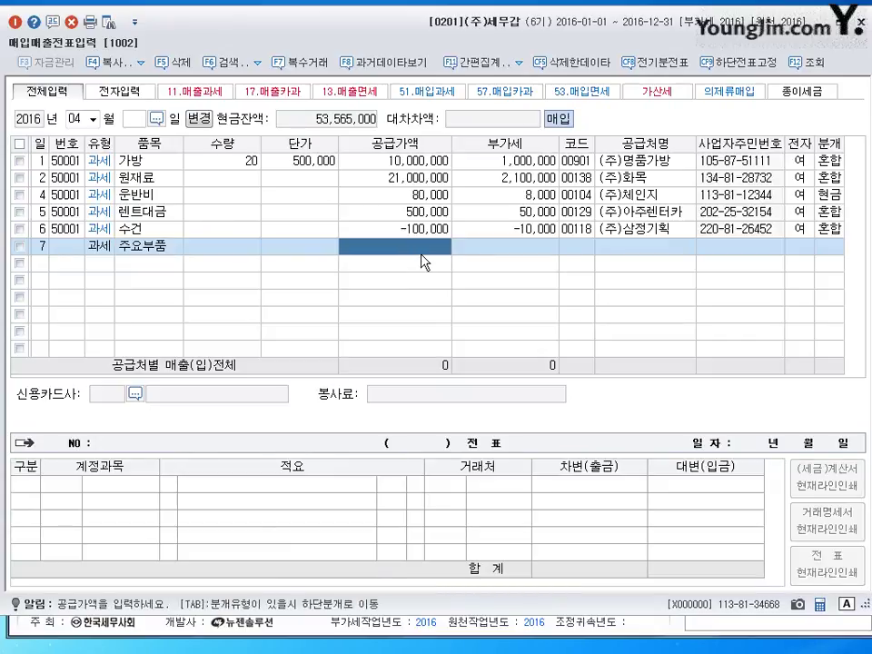
type("30")
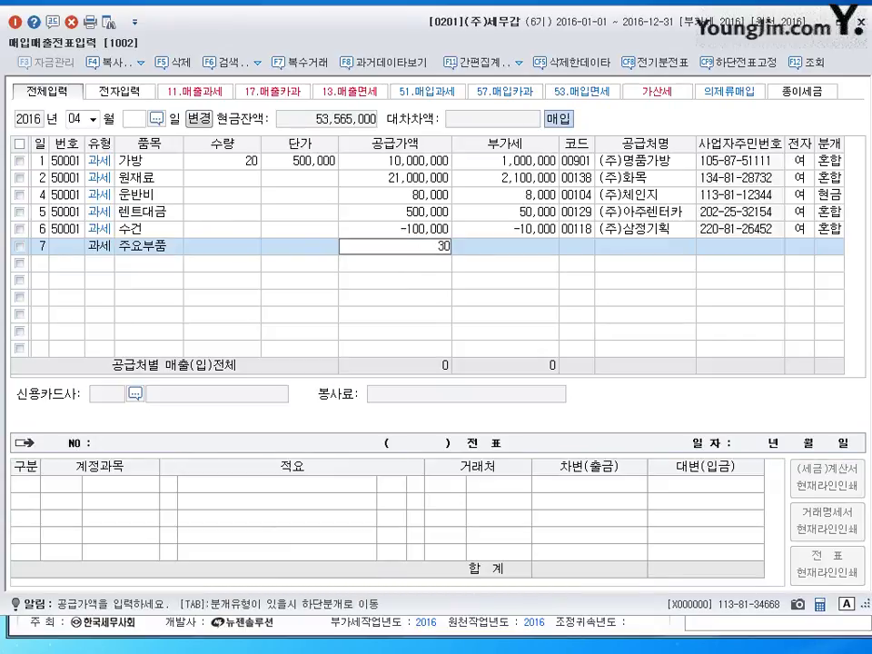
type(",000,000")
key("Return")
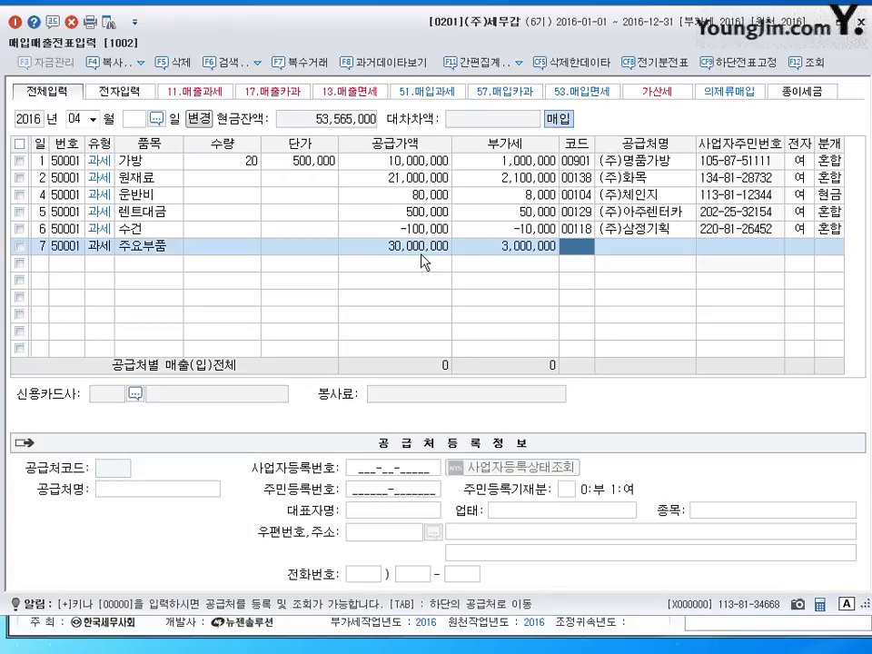
type("강동")
key("Return")
key("Return")
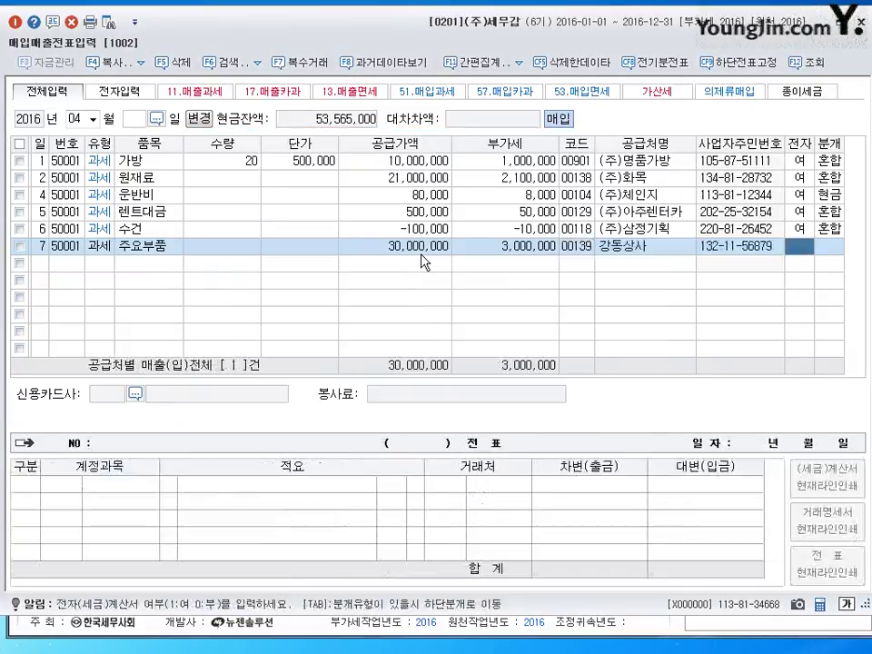
key("Return")
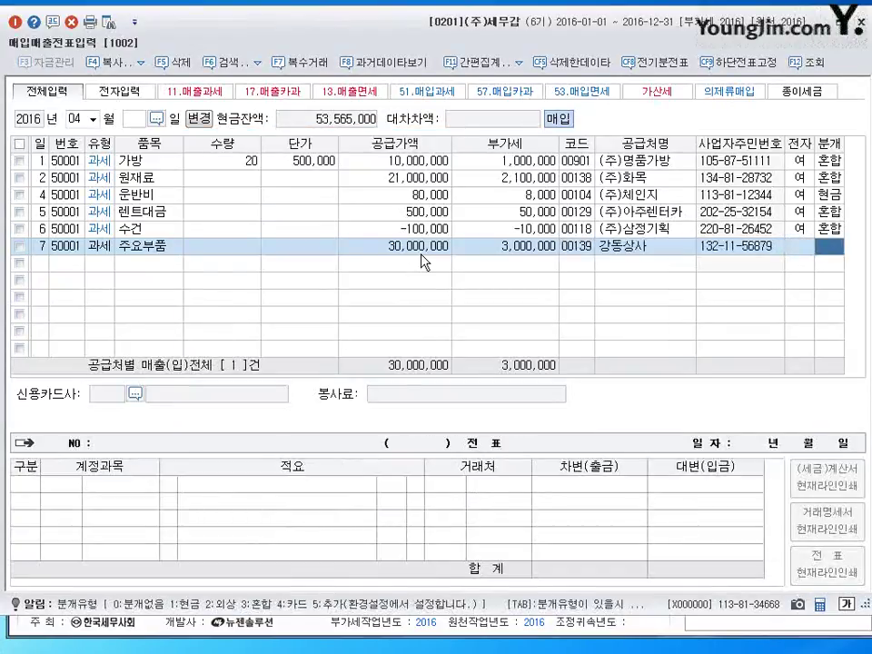
Journal it as 혼합, debiting 기계장치 (206) and crediting 당좌예금 (102)
type("3")
key("Return")
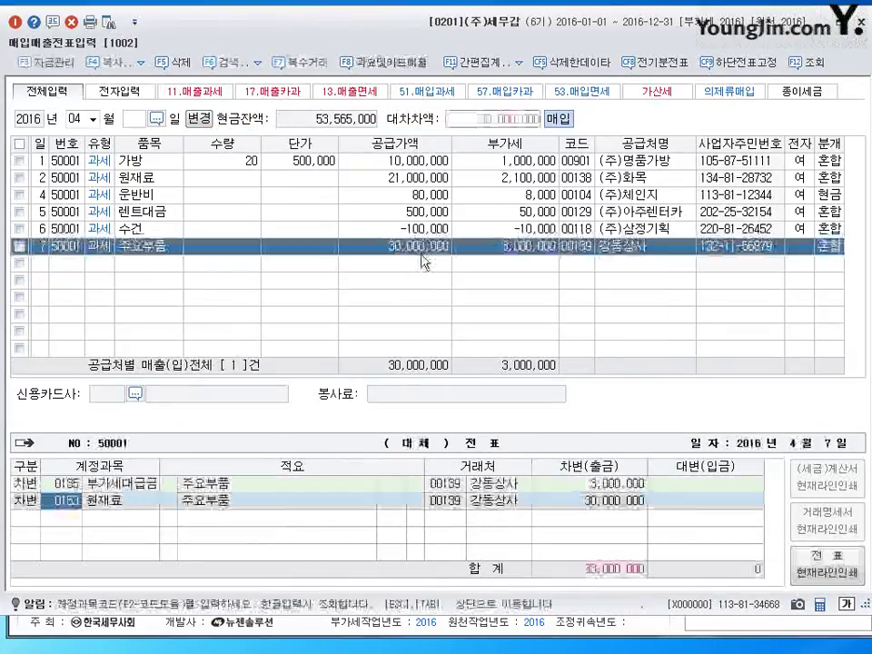
type("206")
key("Return")
key("Return")
key("Return")
key("Return")
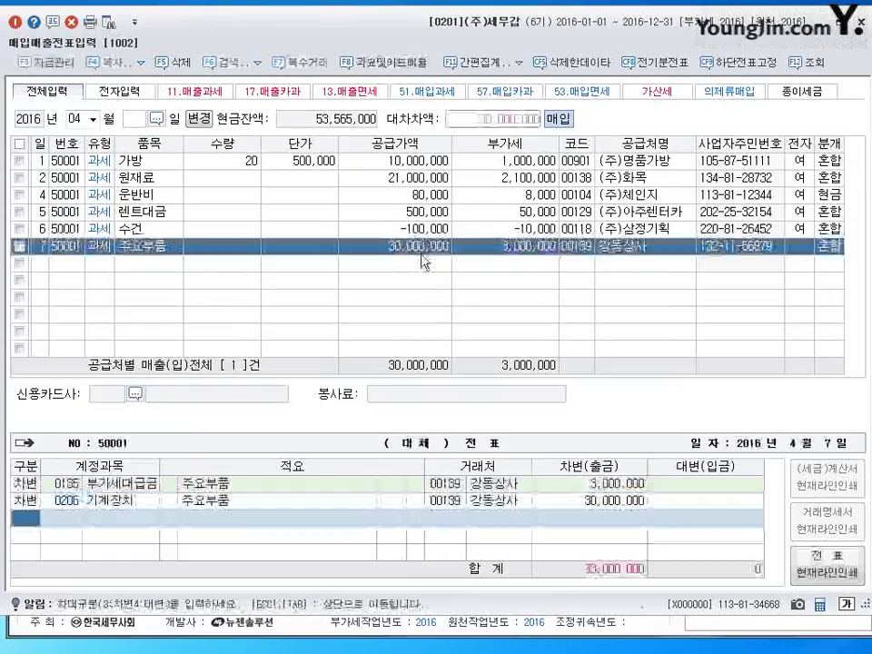
type("4")
key("Return")
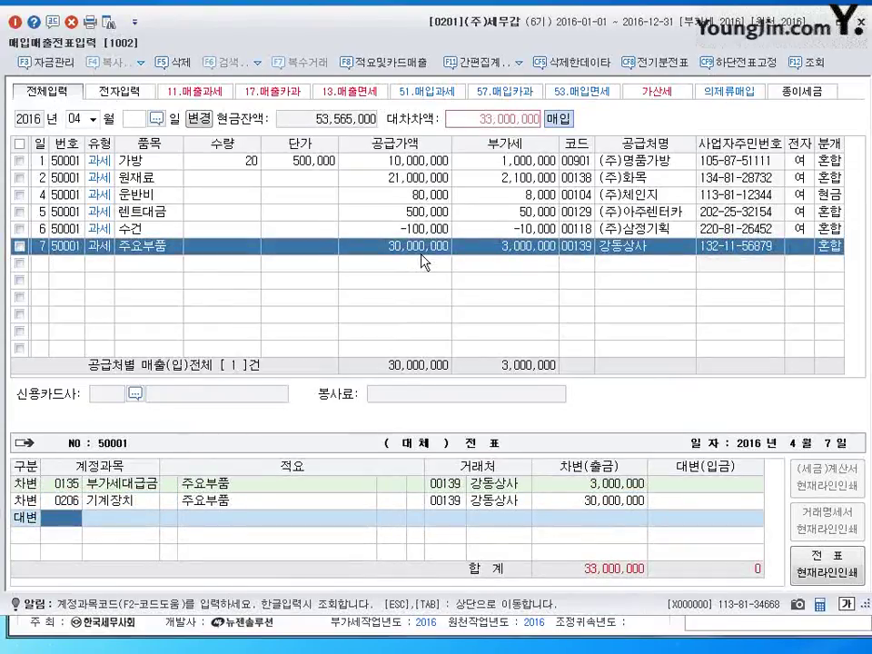
type("102")
key("Return")
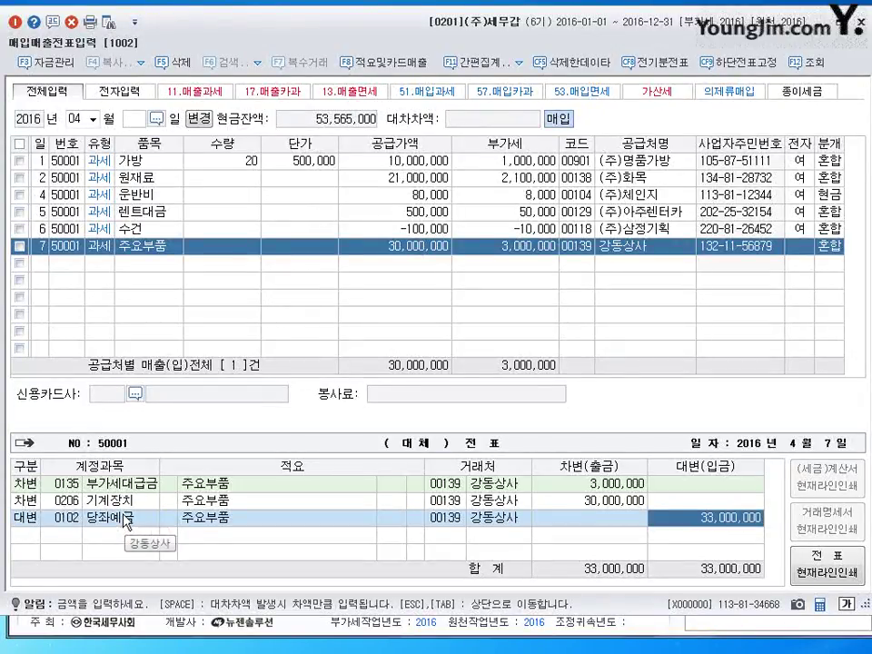
left_click(124, 520)
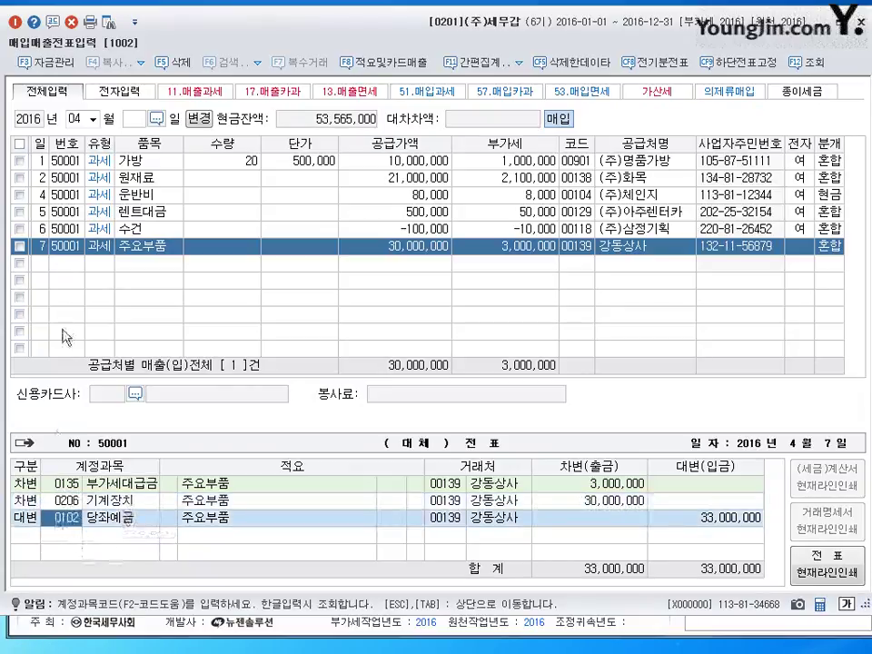
Start a new purchase row dated day 8
left_click(39, 264)
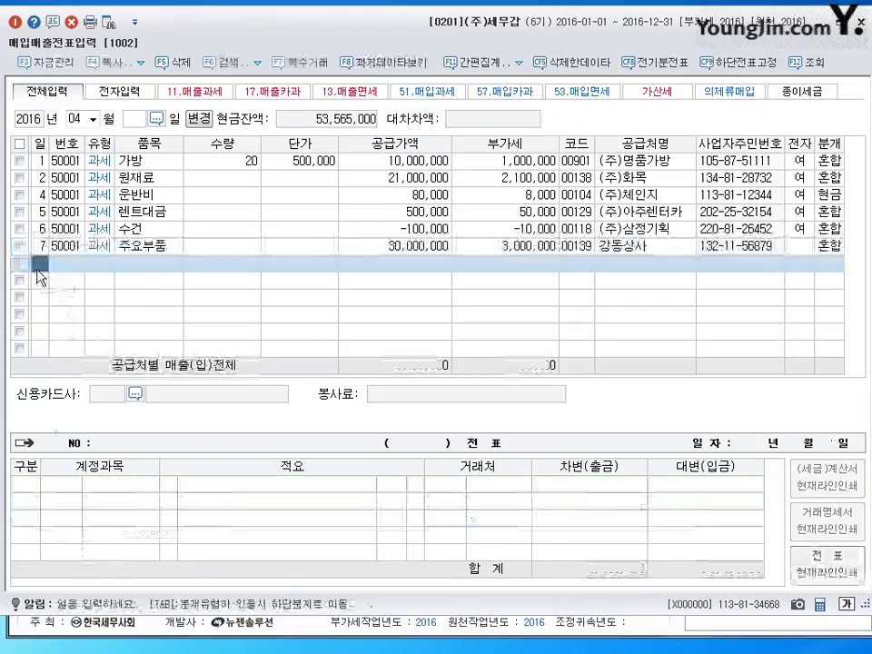
type("8")
key("Return")
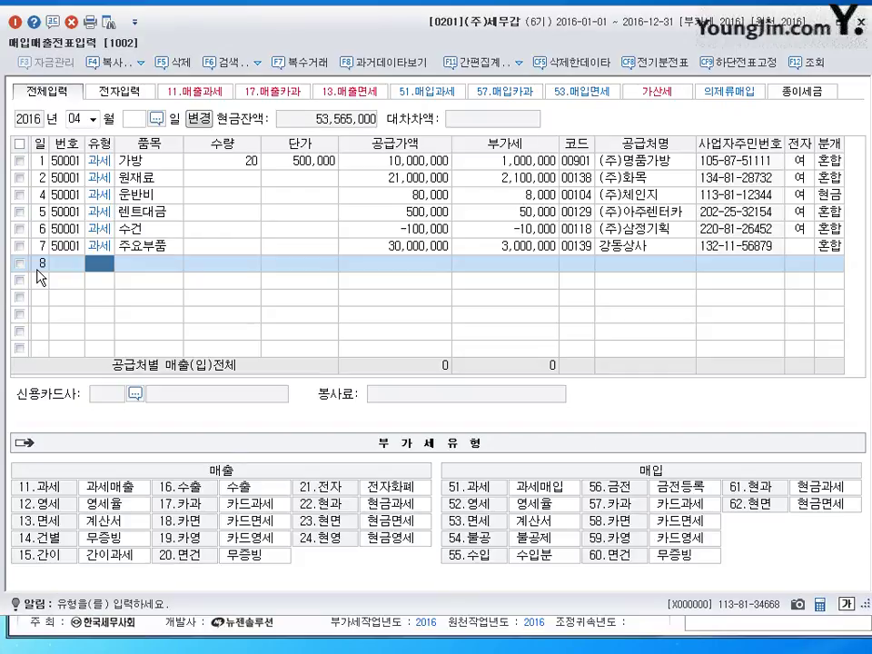
Enter a 과세 (51) line for 50 카메라 at 200,000 each
type("51")
key("Return")
type("캐")
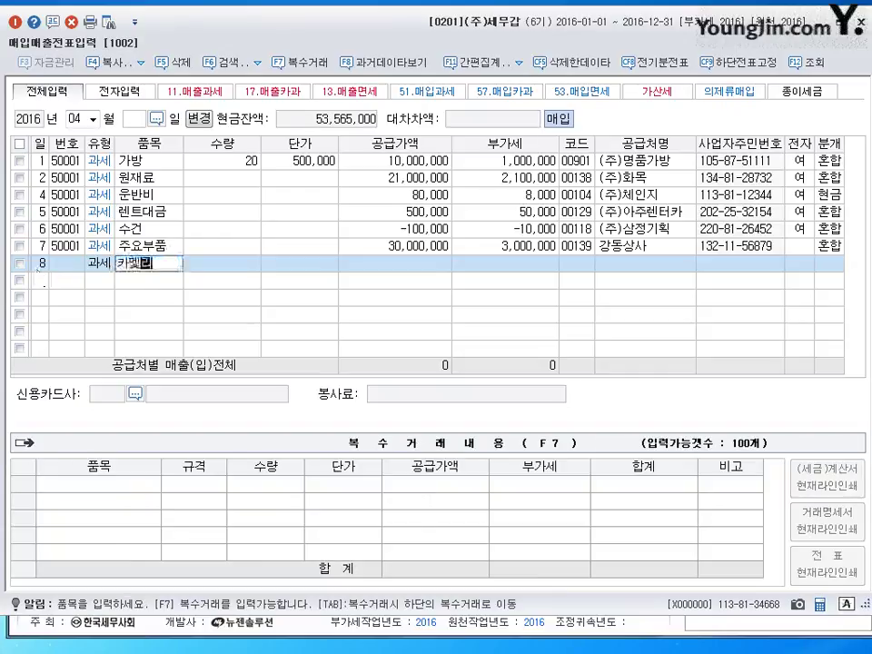
type("메라")
key("Return")
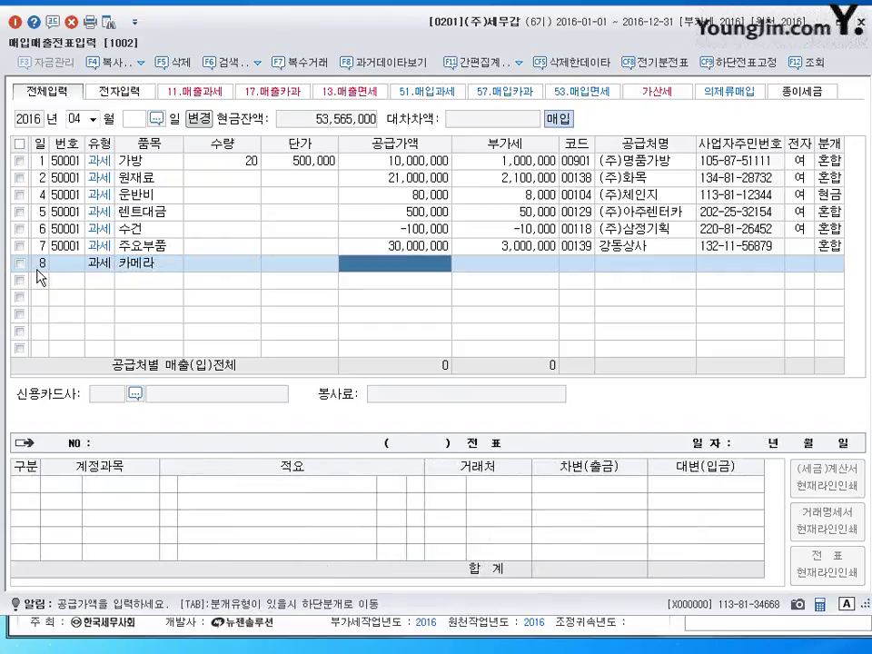
key("Left")
key("Left")
type("50")
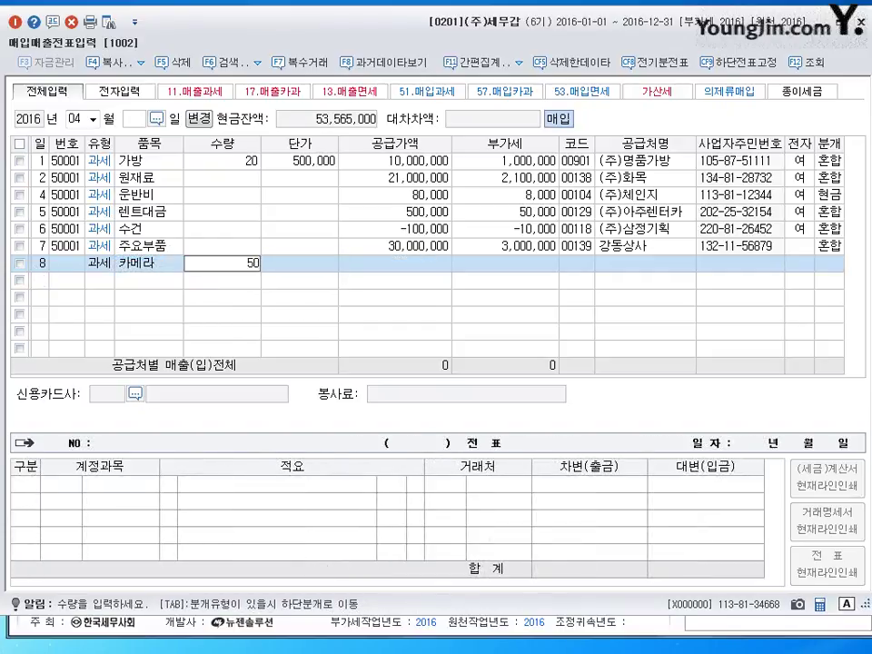
key("Return")
type("2000000")
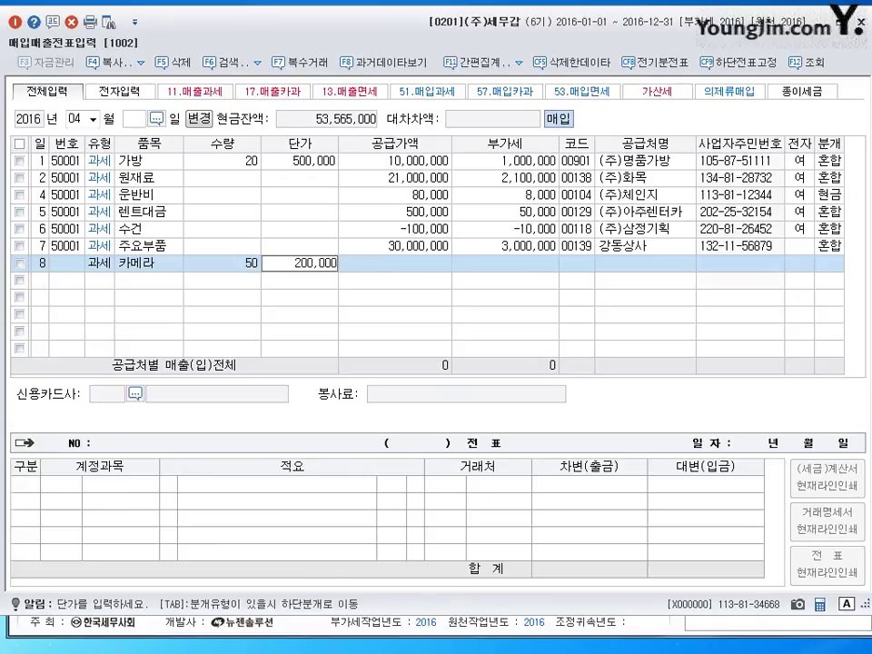
key("Return")
key("Return")
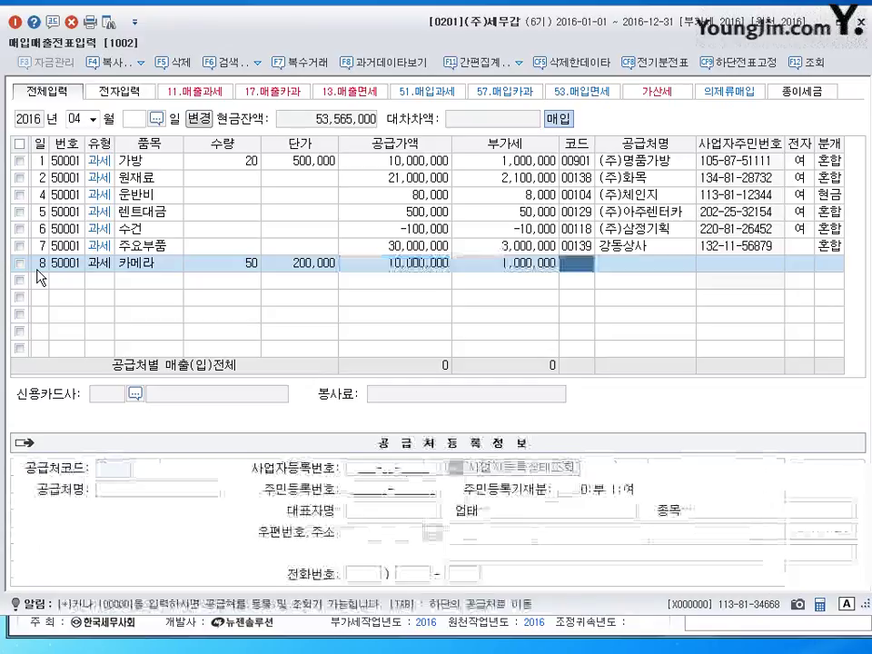
Set the supplier to (주)효성정밀, mark it e-invoiced (1), and choose 혼합 journal type
type("효성")
key("Return")
key("Return")
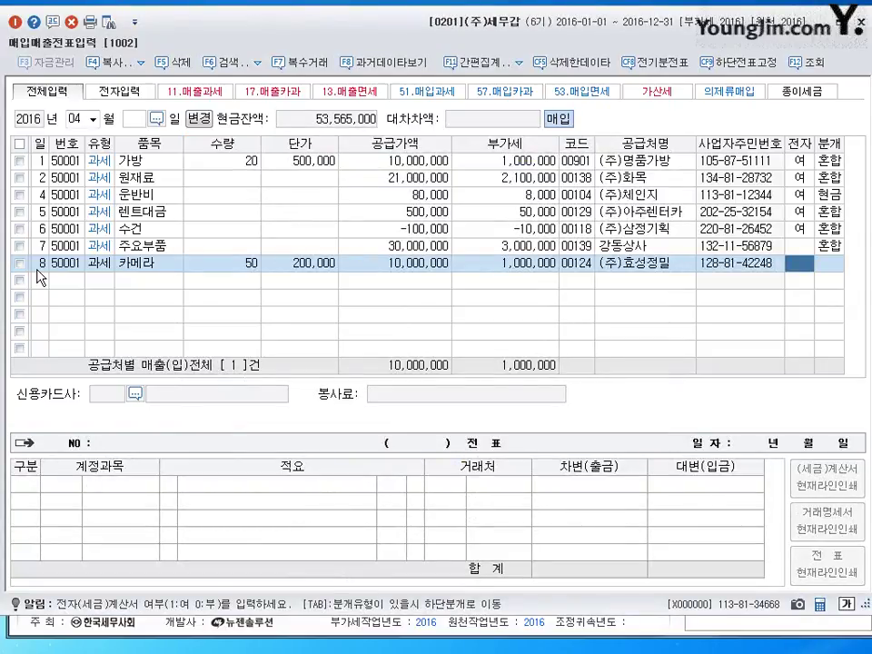
type("1")
key("Return")
type("3")
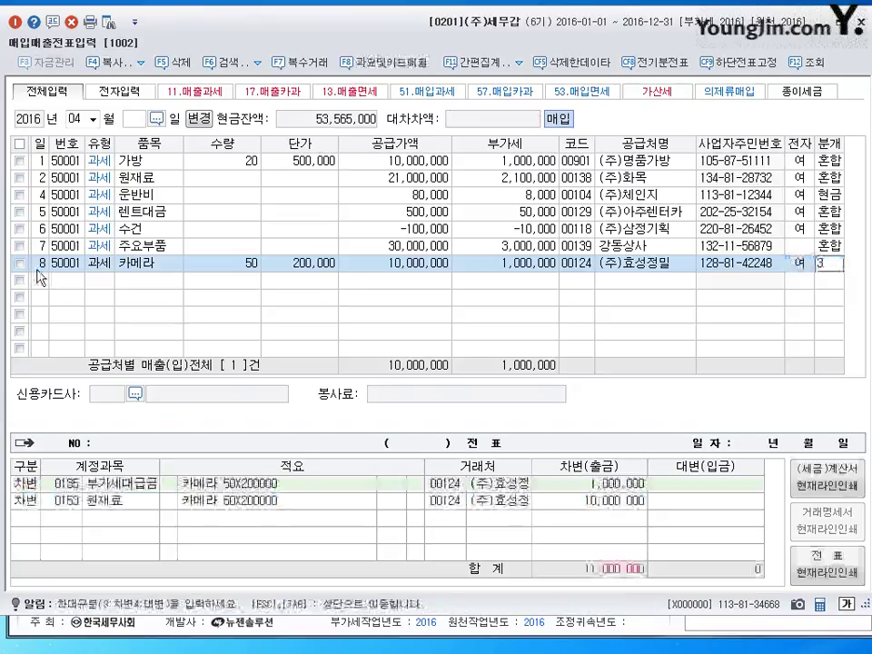
key("Return")
Debit 비품 (212), credit 현금 1,000,000 and 미지급금 10,000,000, then mark the next row 과세
key("Return")
type("212")
key("Return")
key("Return")
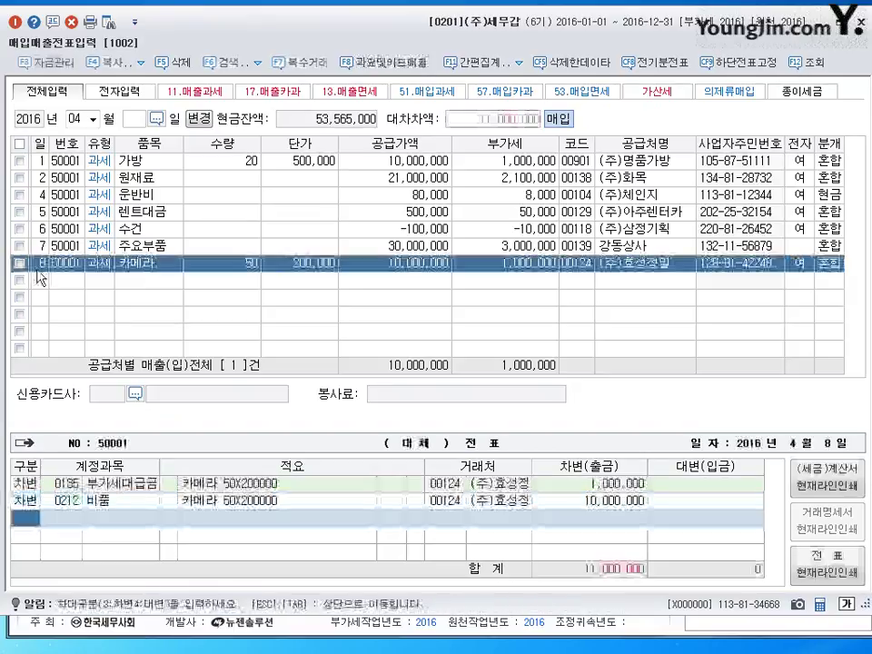
type("4")
key("Return")
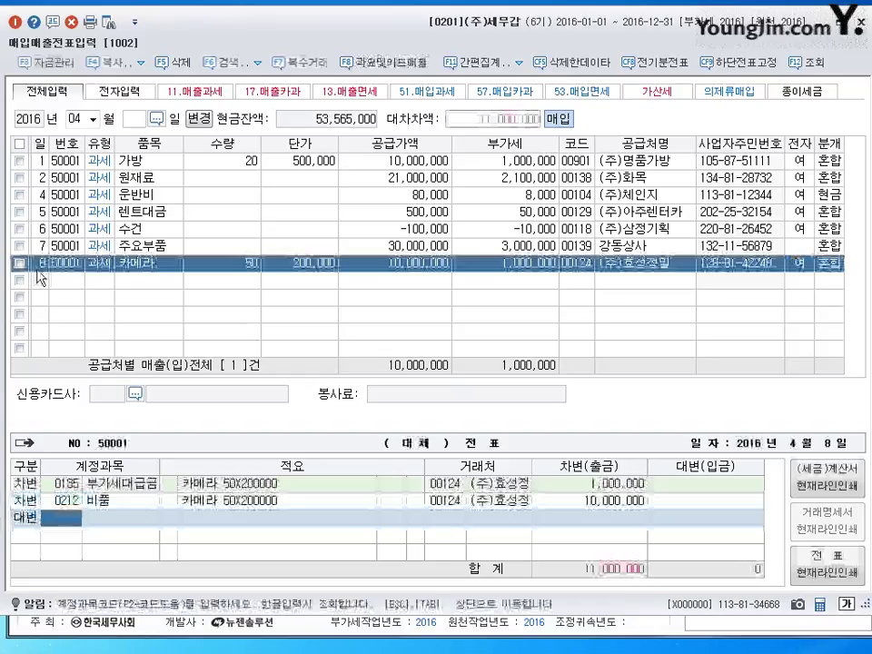
type("101")
key("Return")
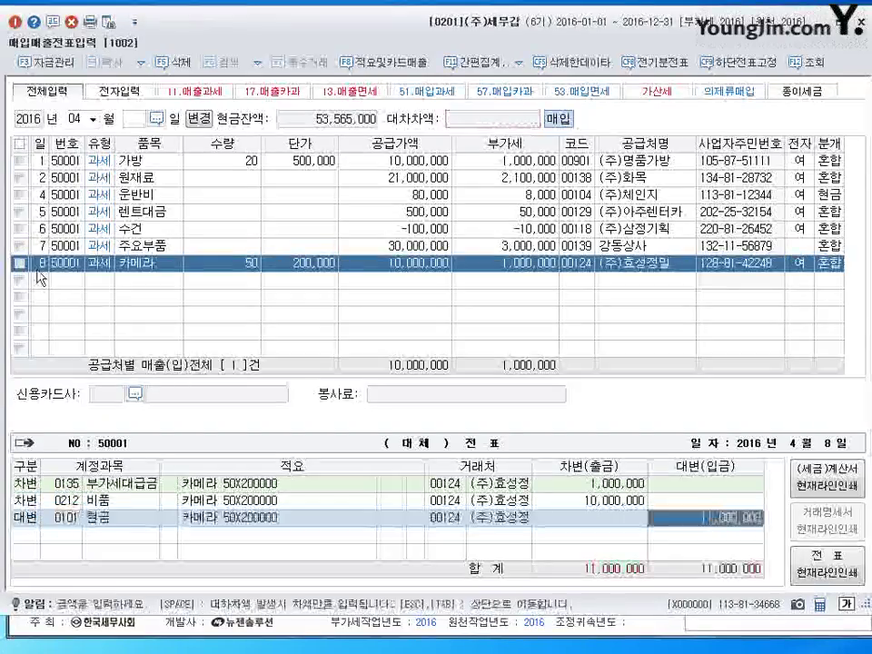
type("1000000")
key("Return")
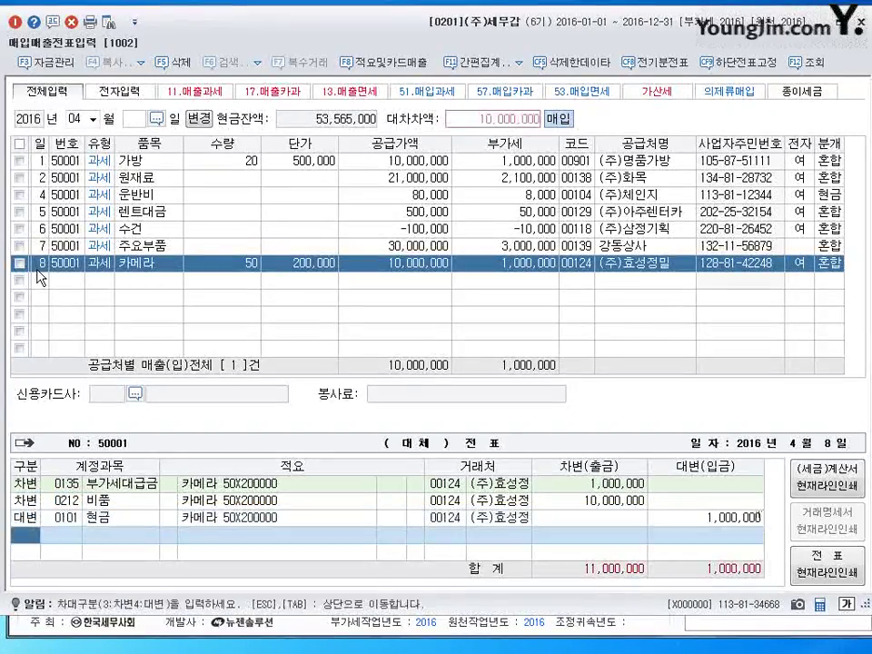
type("4")
key("Return")
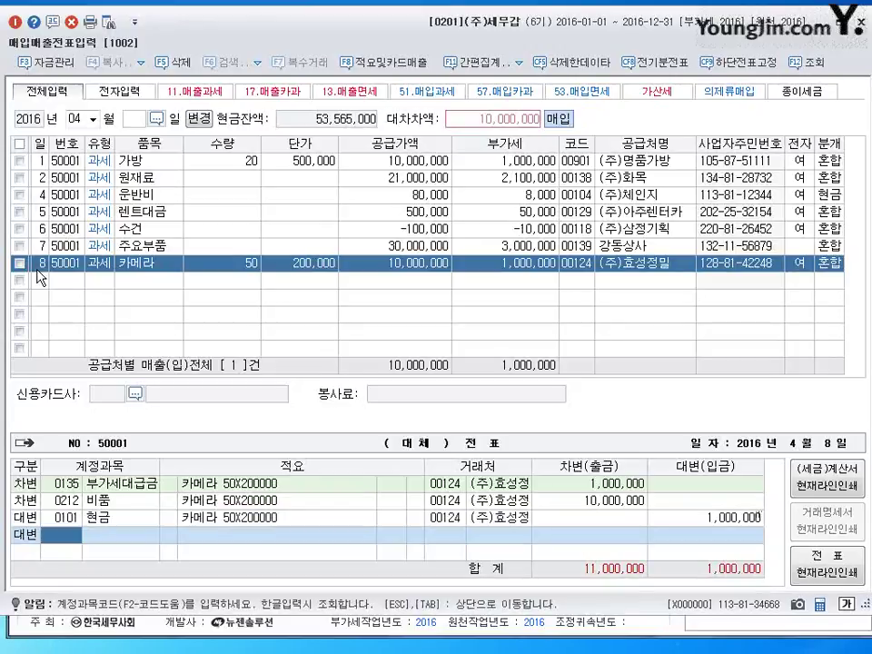
type("253")
key("Return")
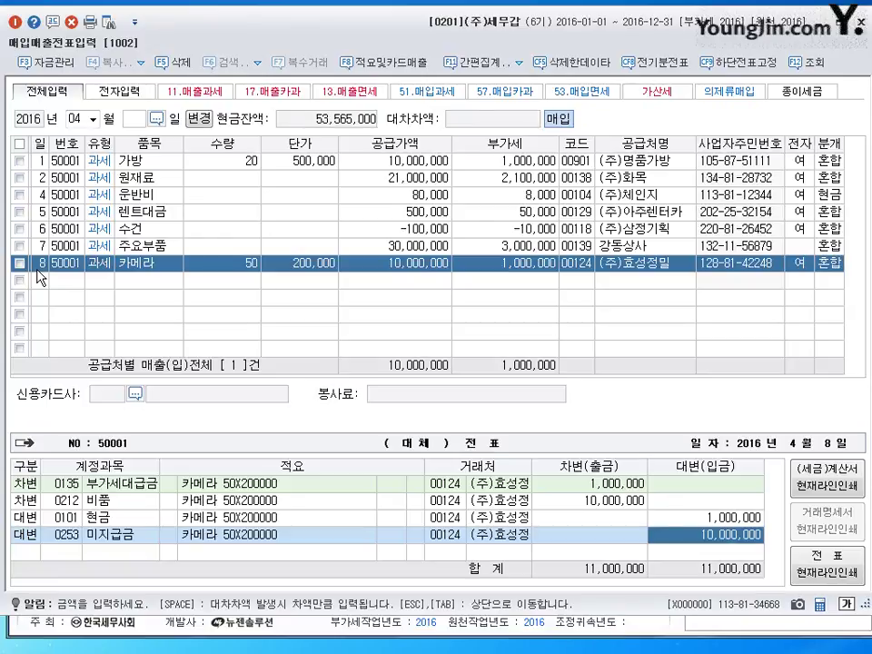
key("Return")
key("Return")
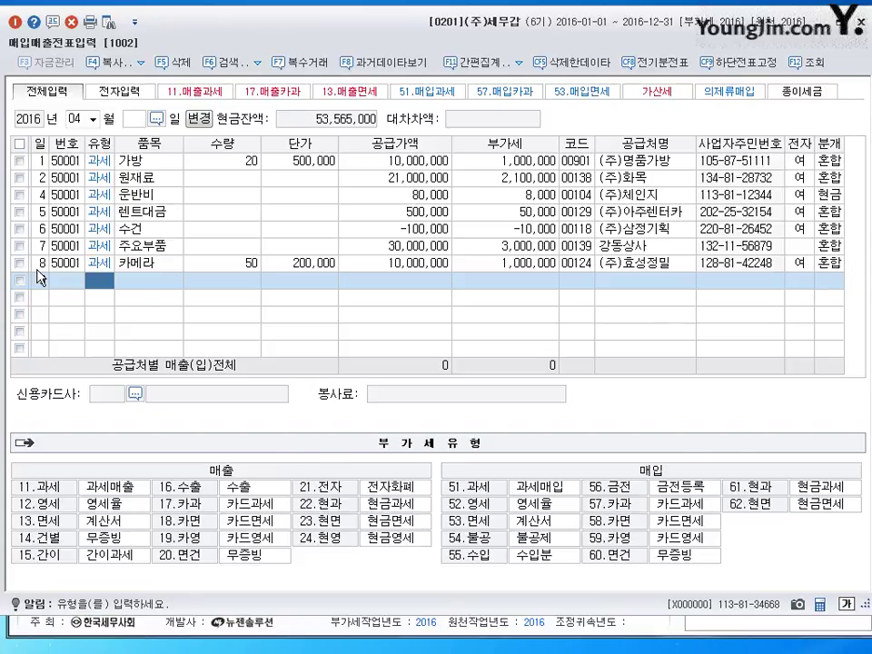
type("51")
key("Return")
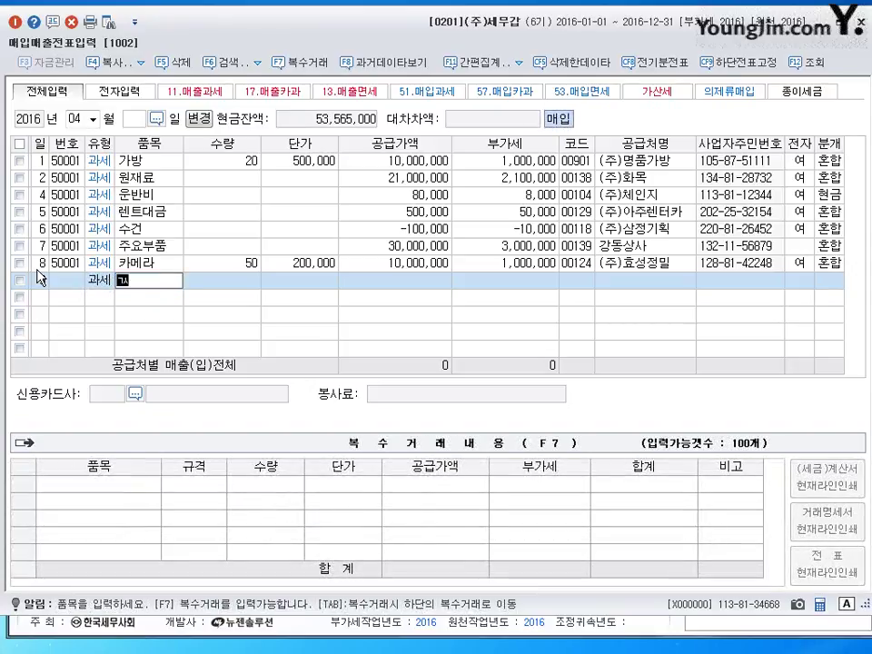
Enter item 건물 for 50,000,000 from (주)한신바이오, marked as an electronic invoice
key("Hangul")
type("건물")
key("Return")
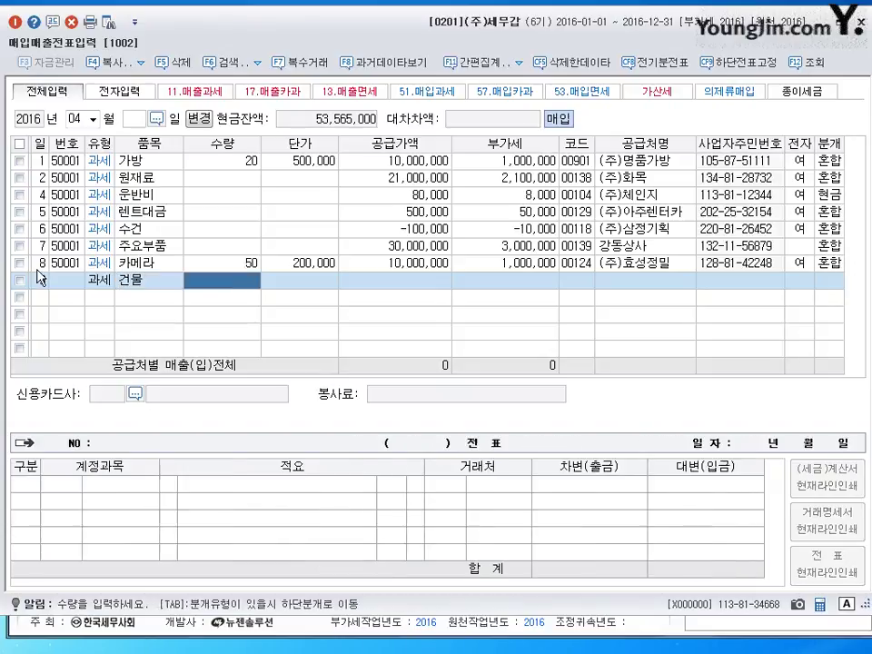
key("Return")
type("50000000")
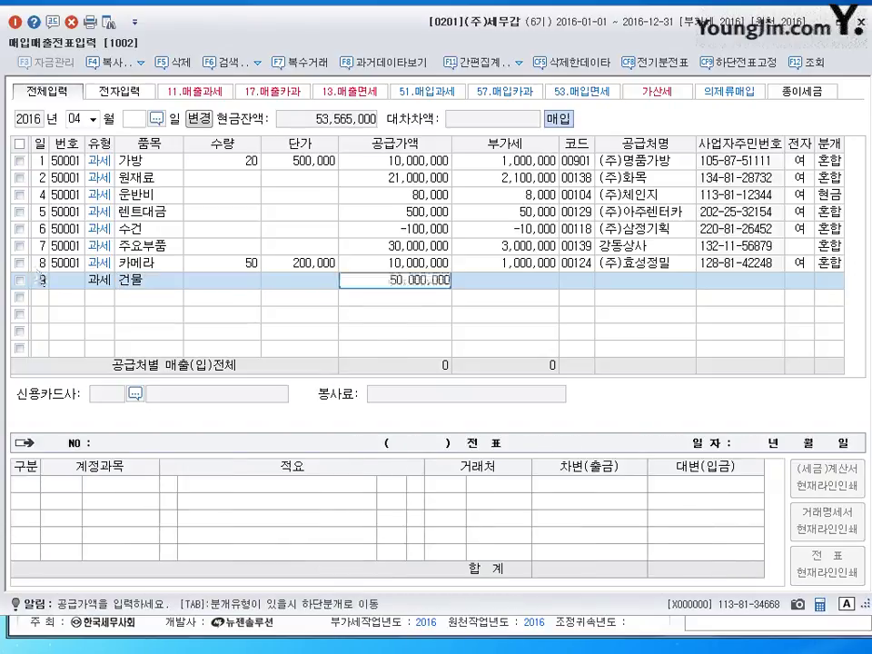
key("Return")
key("Return")
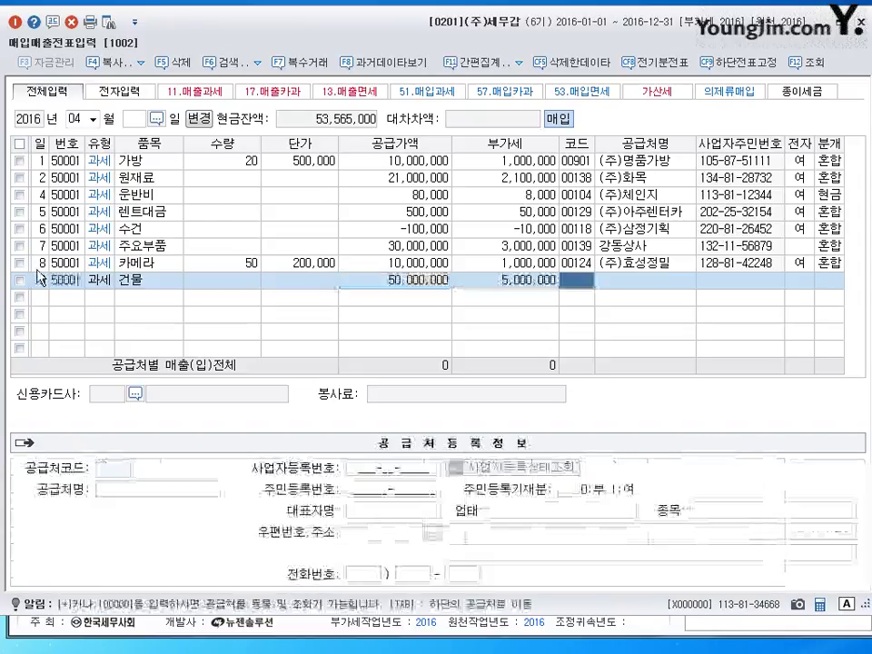
type("한신")
key("Return")
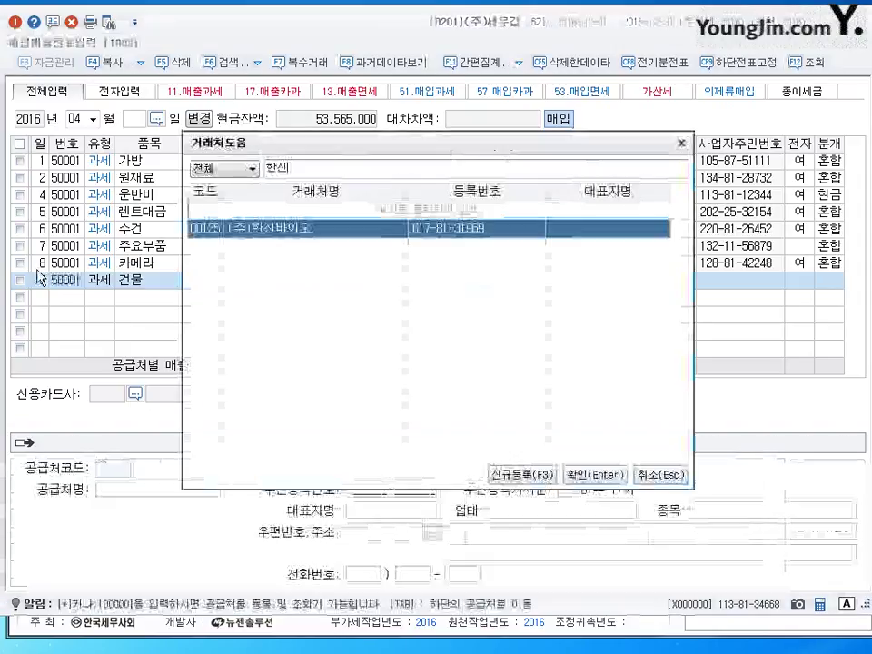
key("Return")
type("1")
key("Return")
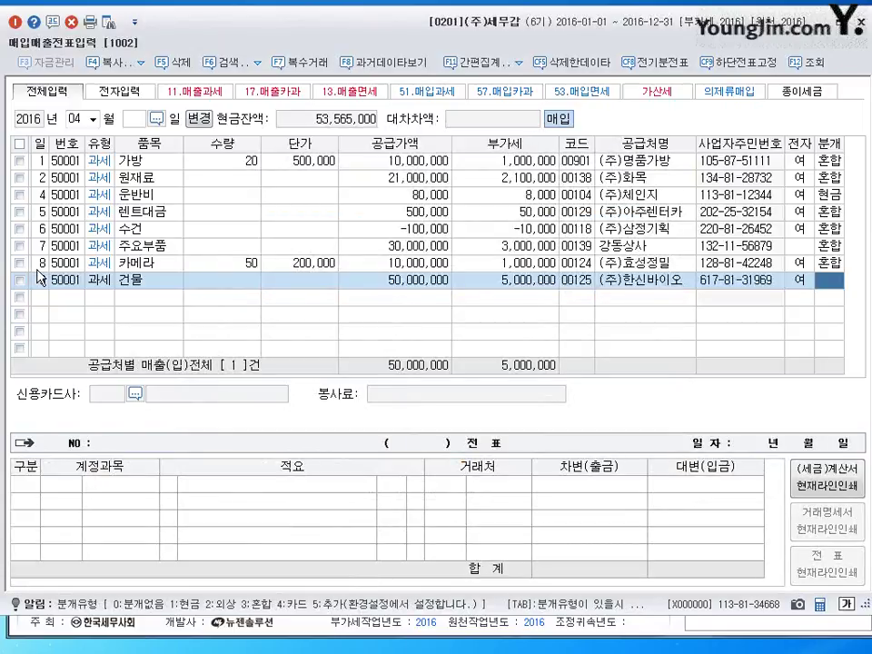
Use a 혼합 journal debiting 건물 (202) and crediting 자기주식 (383) 40,000,000
type("3")
key("Return")
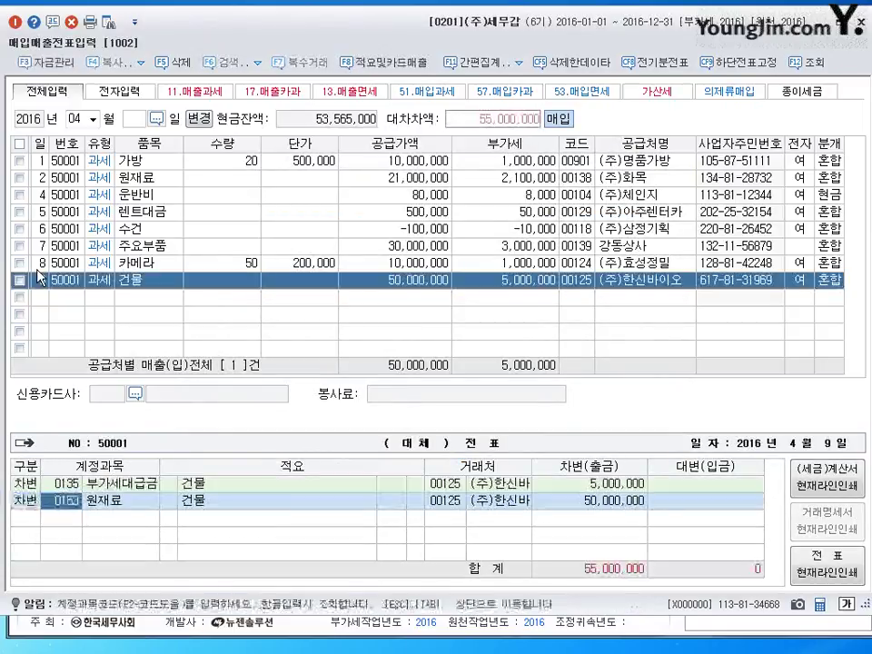
type("202")
key("Return")
key("Return")
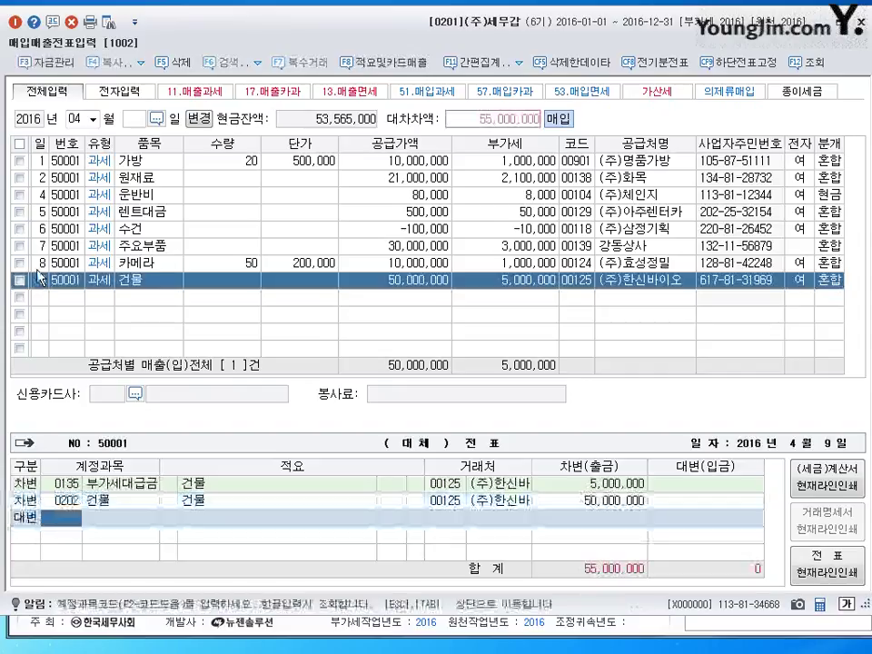
type("383")
key("Return")
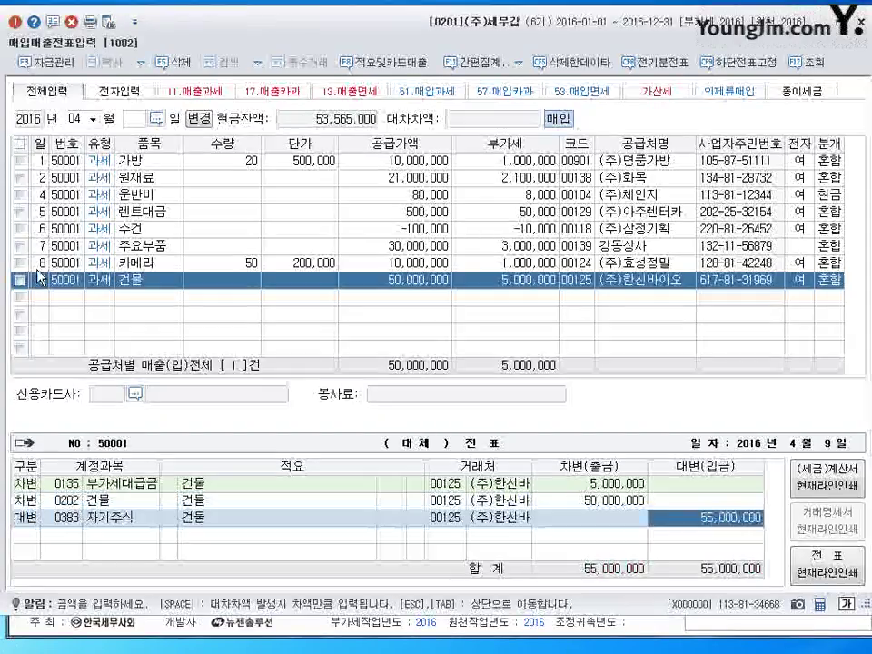
type("40000000")
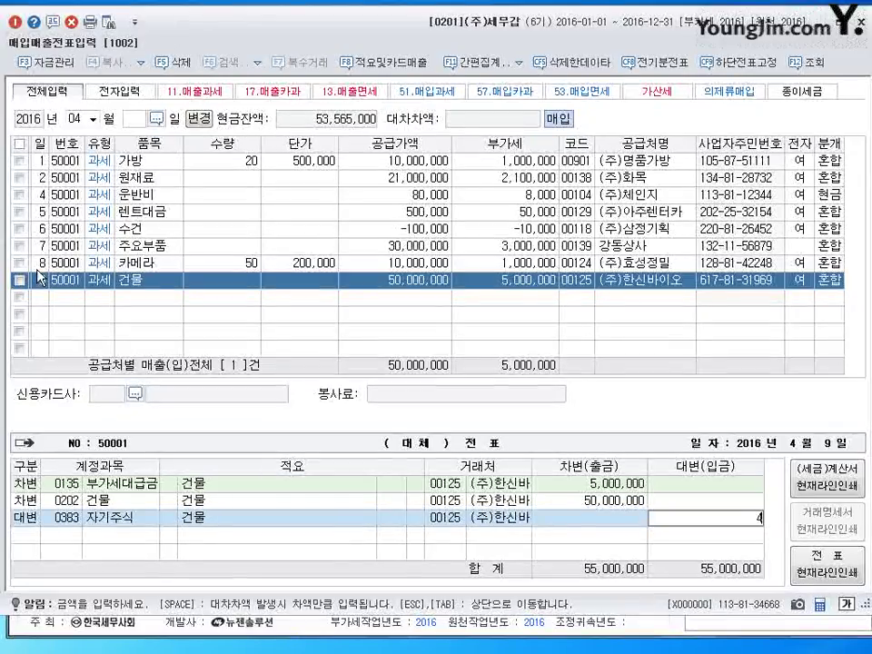
key("Return")
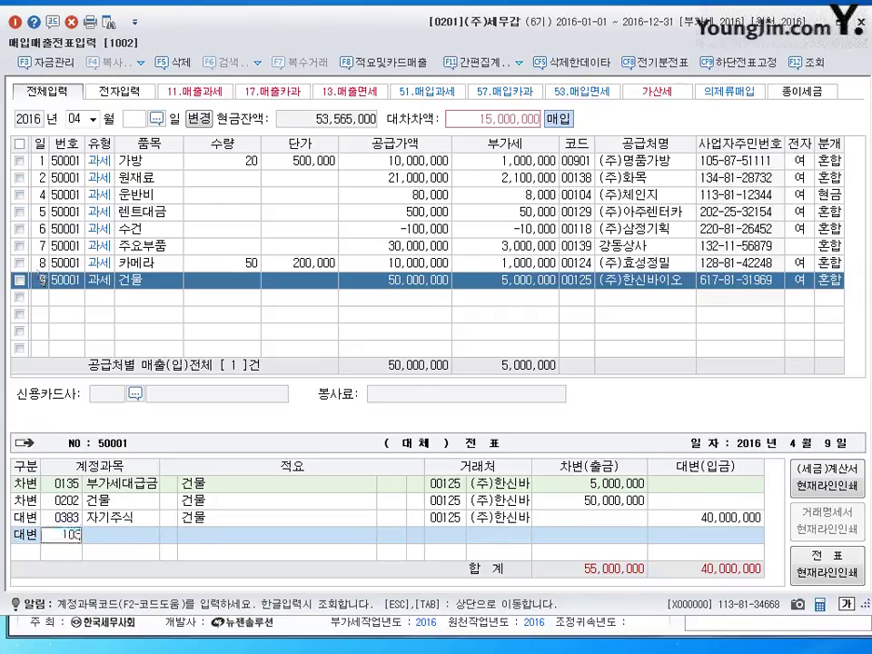
Add credits to 보통예금 5,000,000 and 자기주식처분 10,000,000, then post the voucher
type("103")
key("Return")
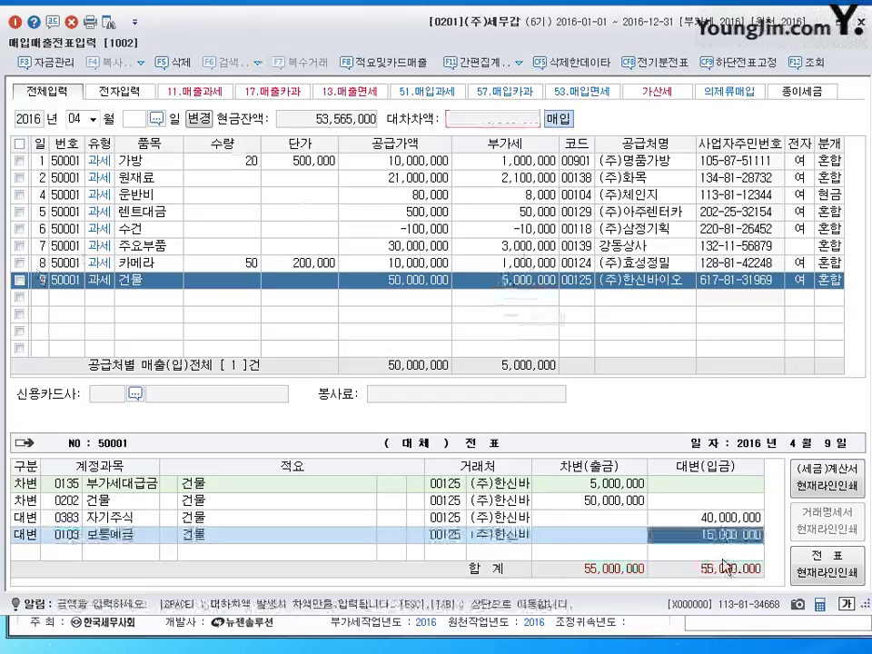
type("5000000")
key("Return")
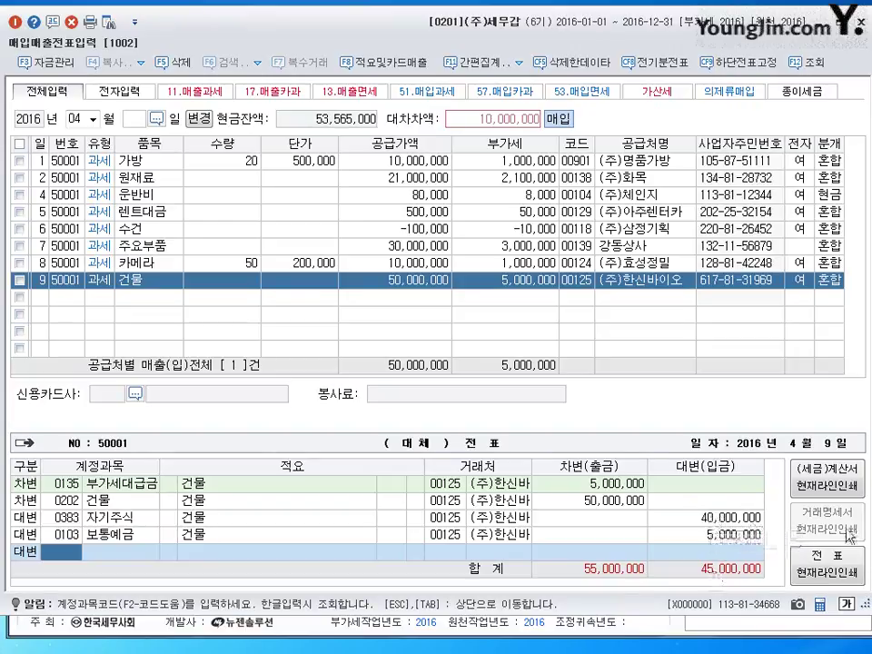
type("343")
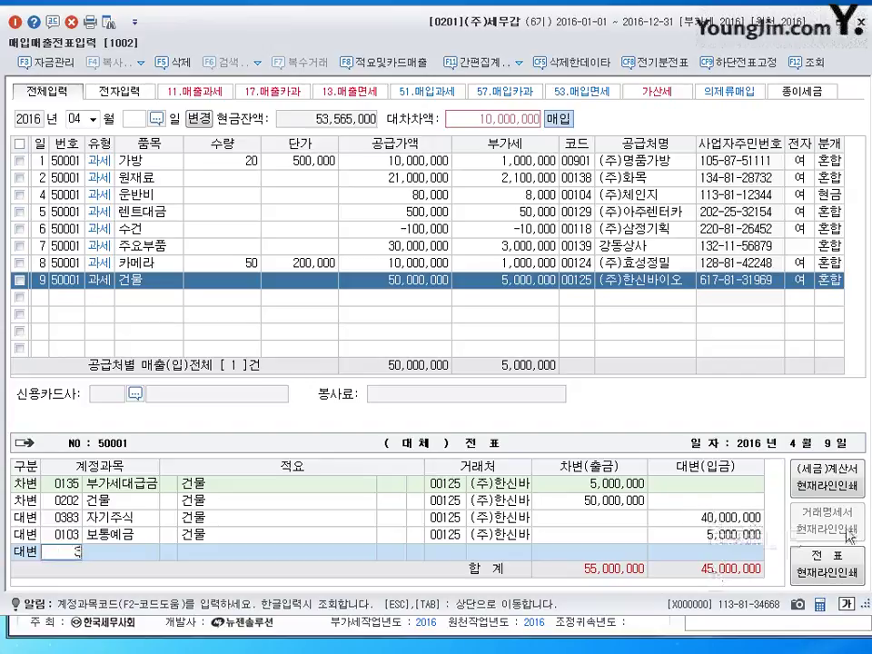
key("Return")
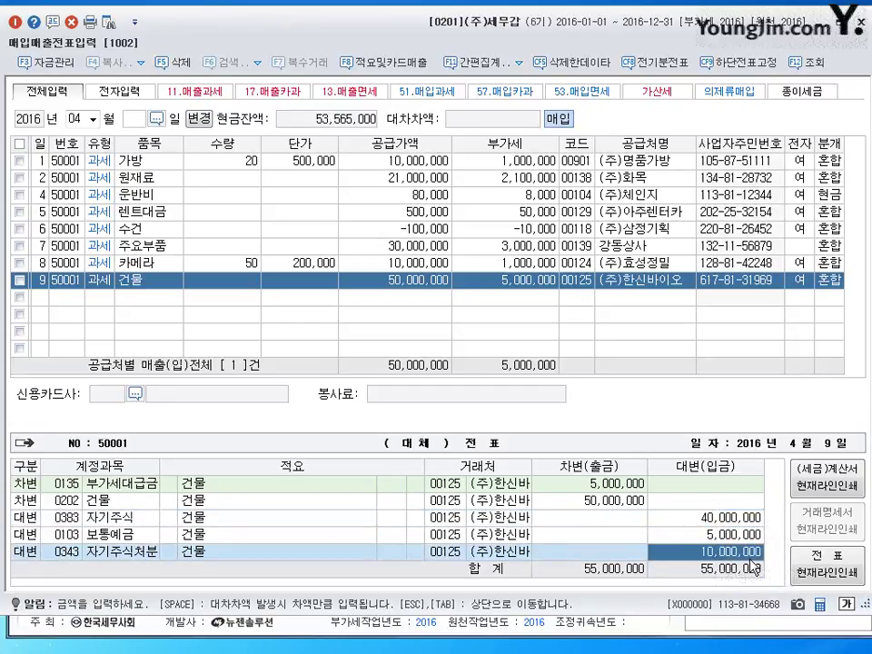
key("Return")
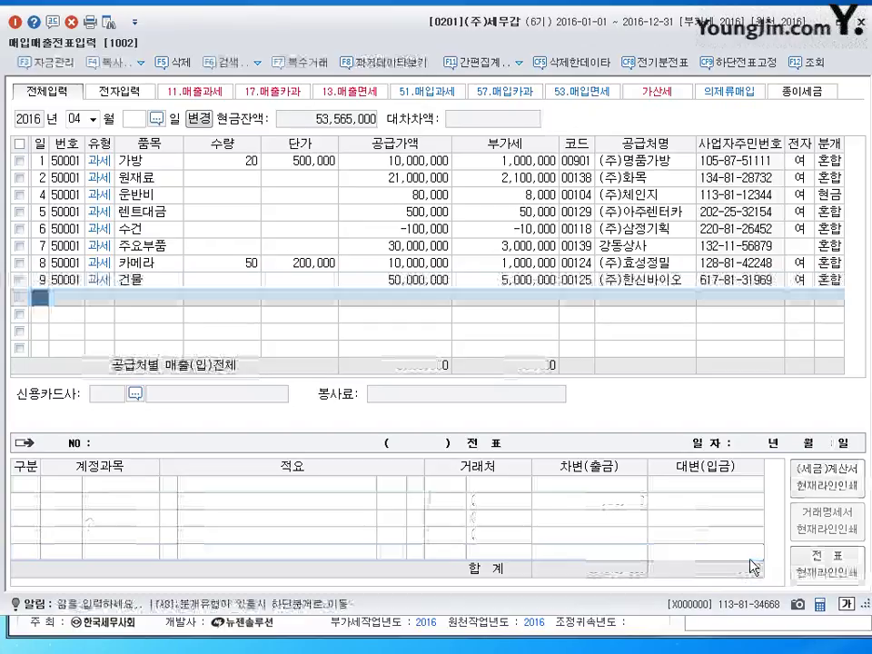
key("Escape")
Change the working month to 05 and date the first row May 1
type("05")
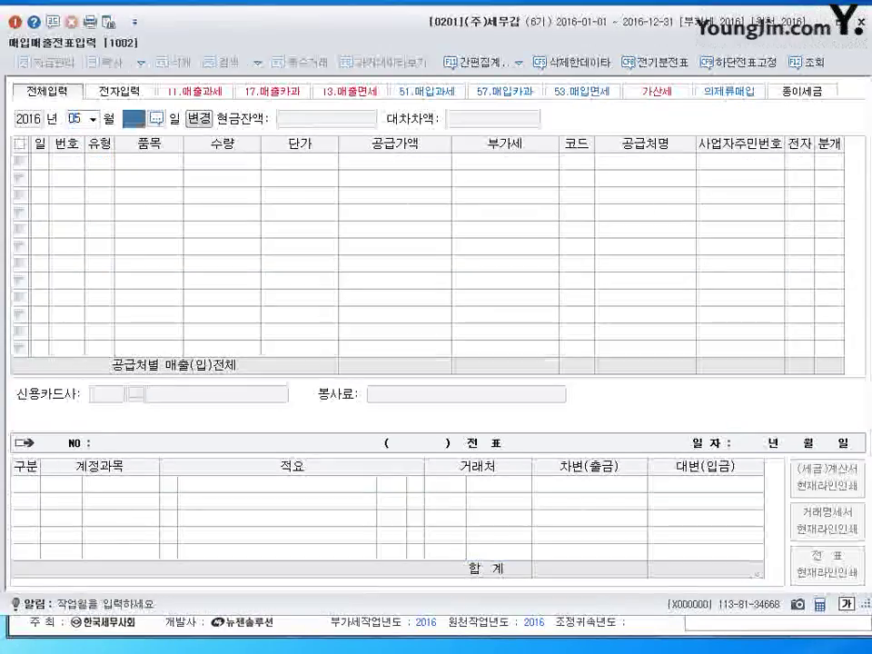
key("Return")
key("Return")
type("1")
key("Return")
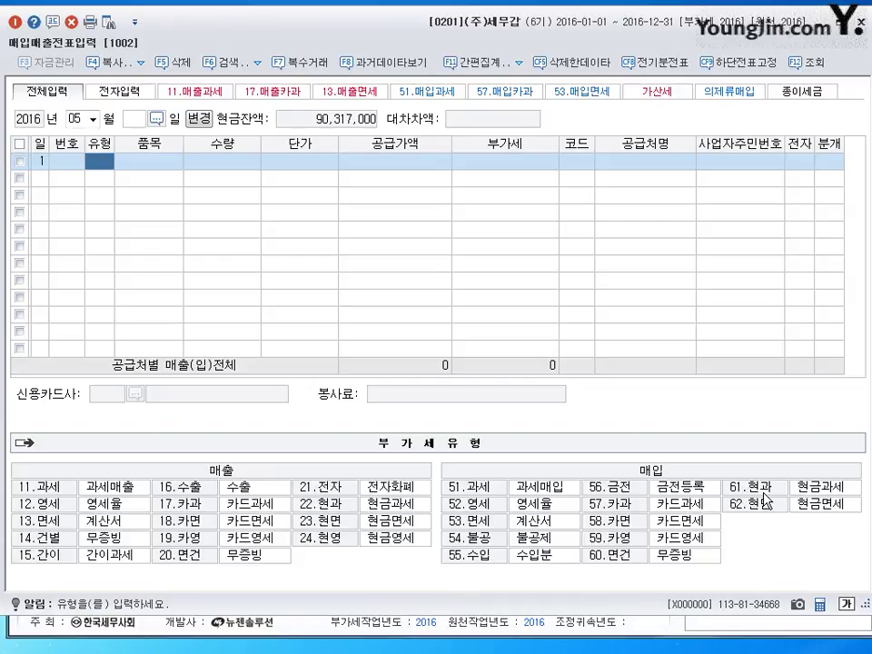
Enter a 영세 (52) 원재료 line of 1,000 units at 30,000
type("52")
key("Return")
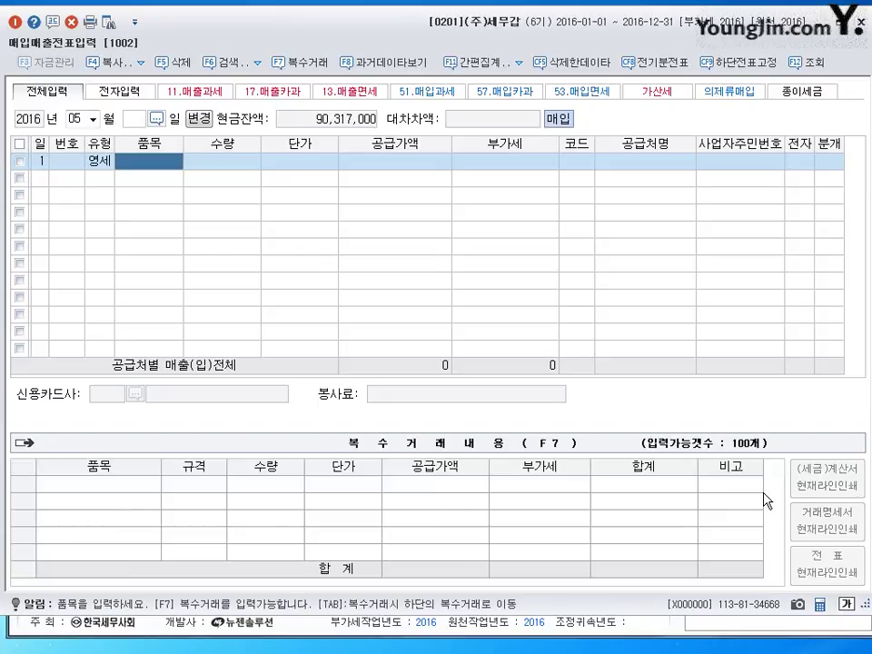
type("원재료")
key("Return")
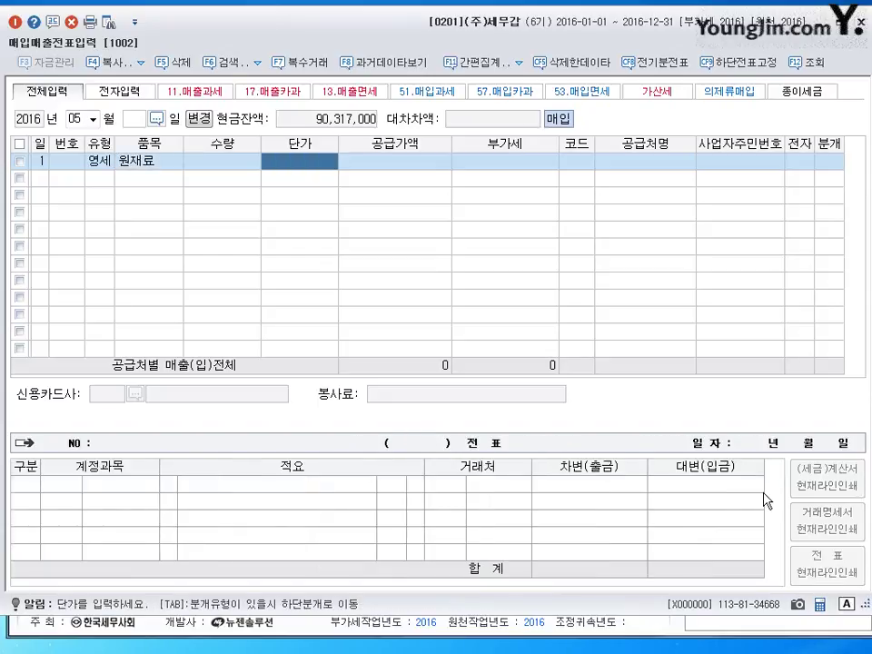
key("Left")
type("1000")
key("Return")
type("30000")
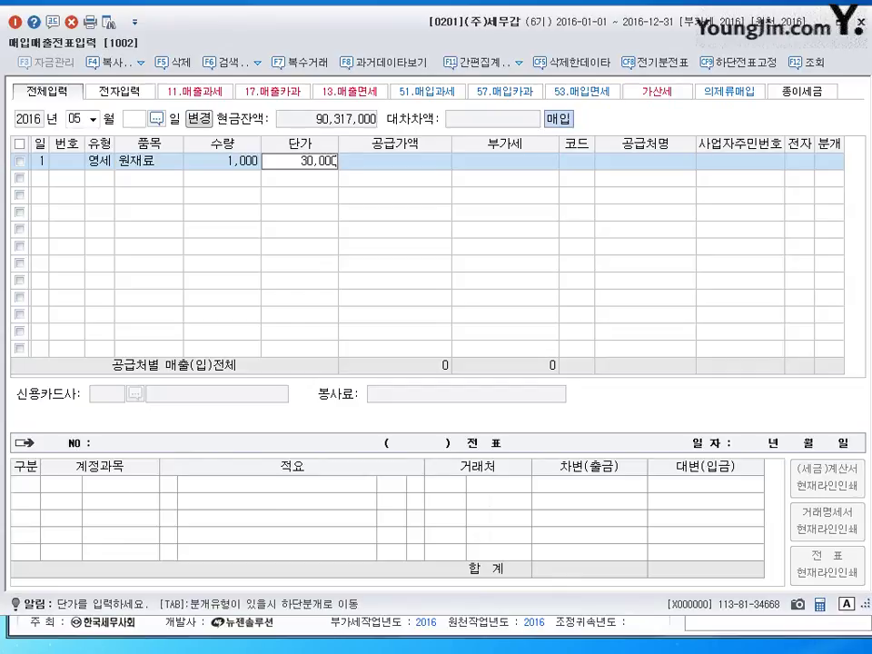
key("Return")
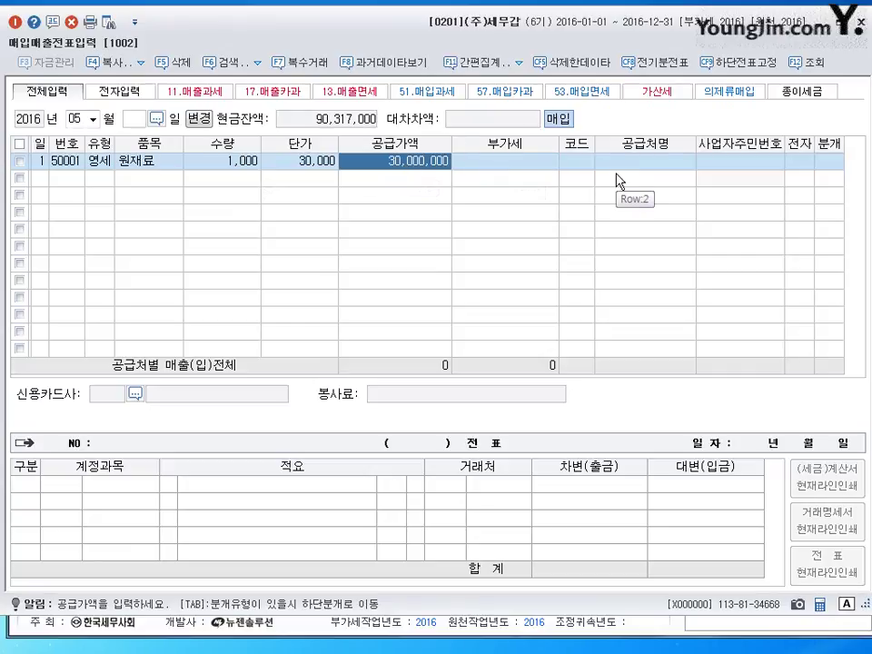
Set the supplier to (주)감성물산, electronic invoice, and 혼합 journal type
key("Return")
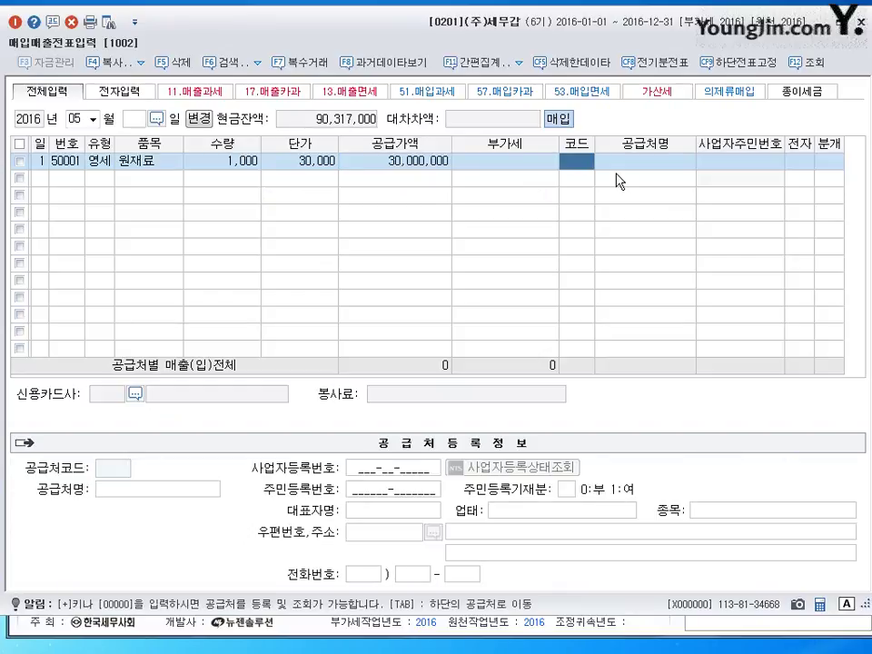
type("감성")
key("Return")
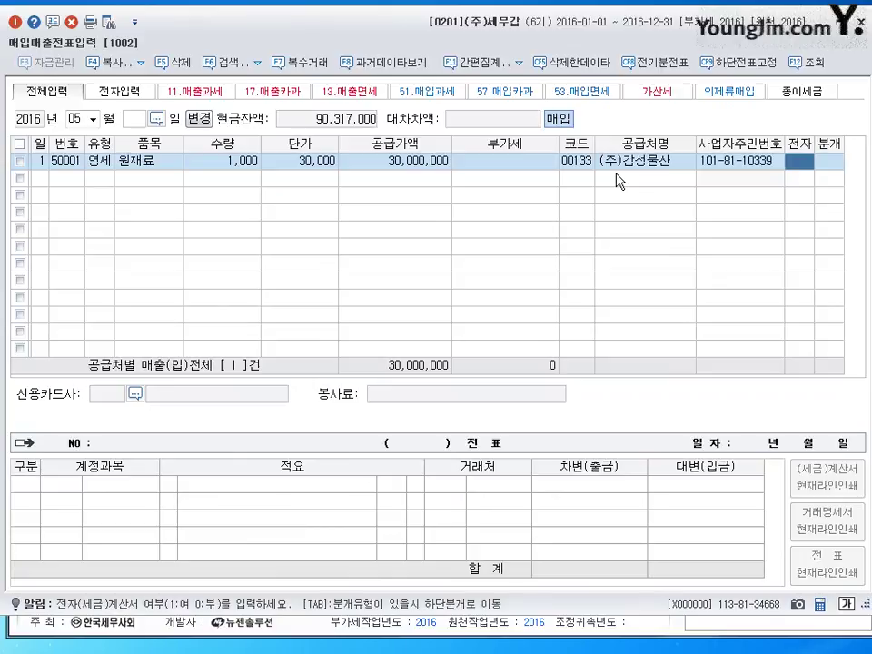
type("1")
key("Return")
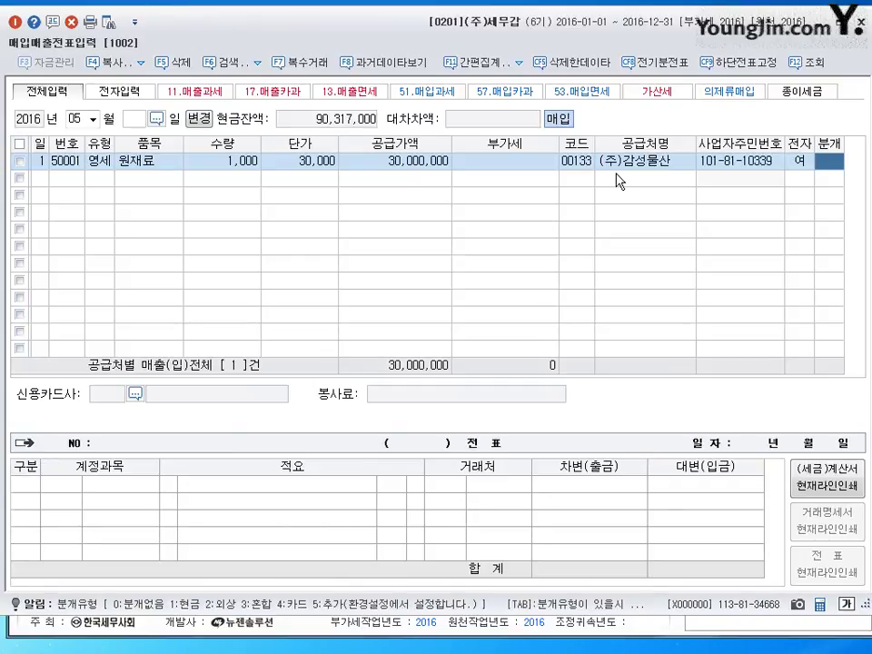
type("3")
key("Return")
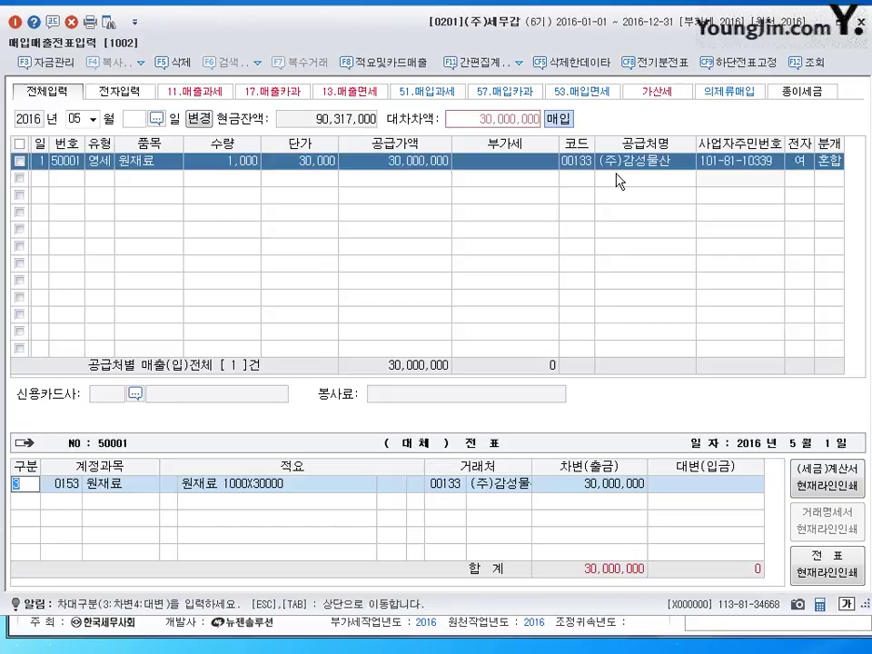
Debit 원재료 and credit 지급어음 (252) for 30,000,000, then post the voucher
key("Return")
type("4")
key("Return")
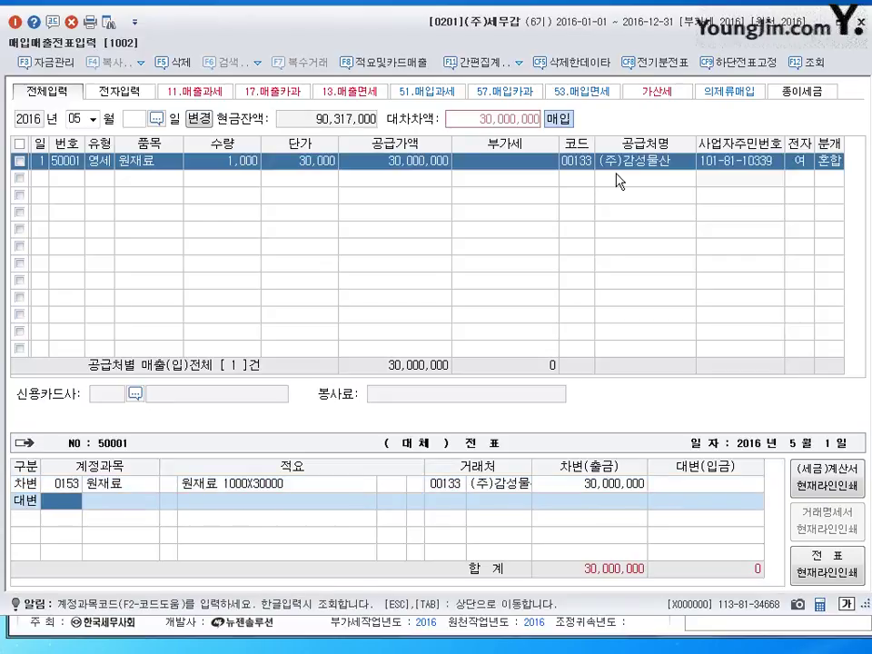
type("252")
key("Return")
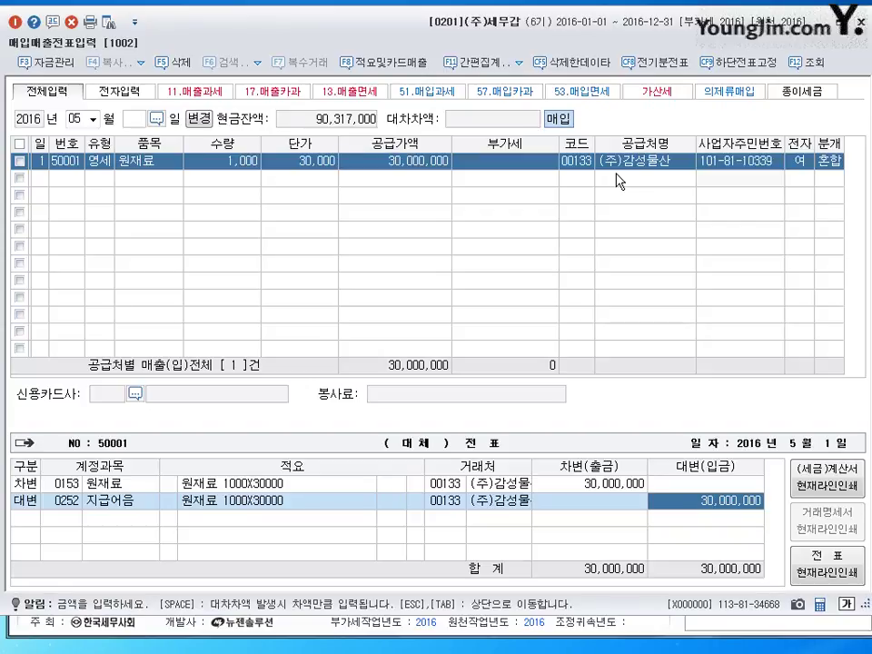
key("Return")
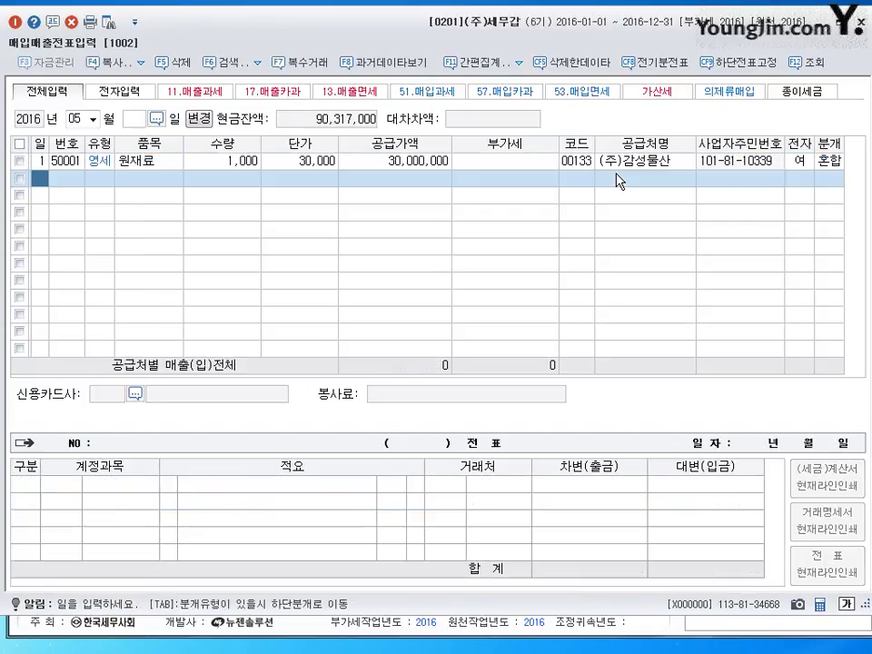
Date the new May voucher row the 2nd
type("2")
key("Return")
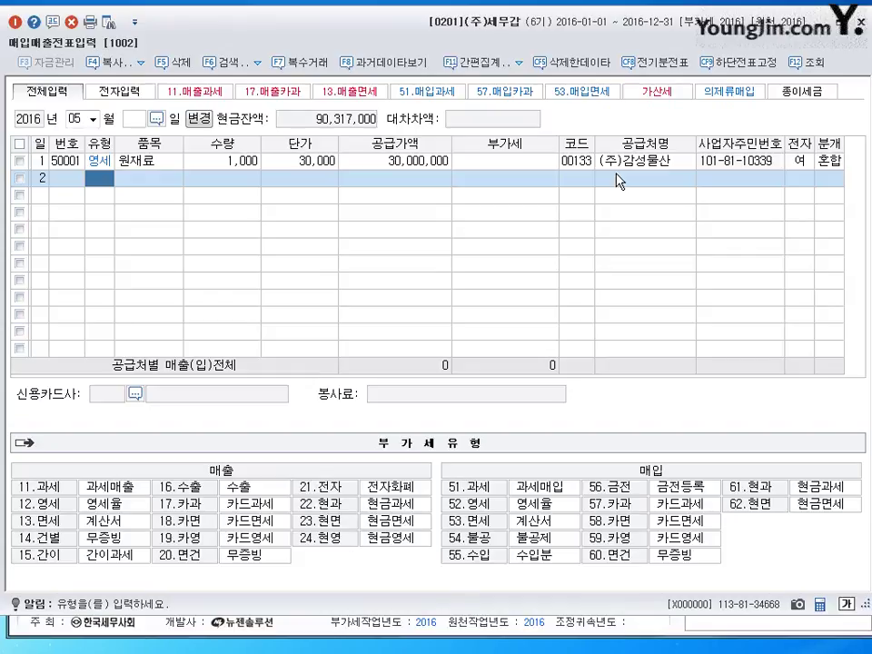
Enter a 영세 (52) 원재료 line of 4,000 units at 10,000
type("52")
key("Return")
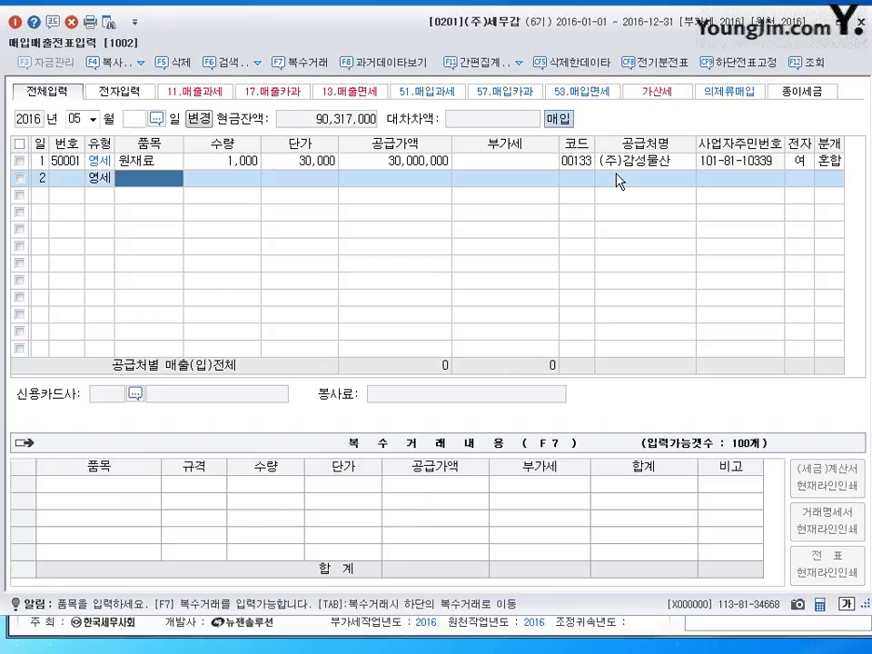
type("원재료")
key("Return")
type("4000")
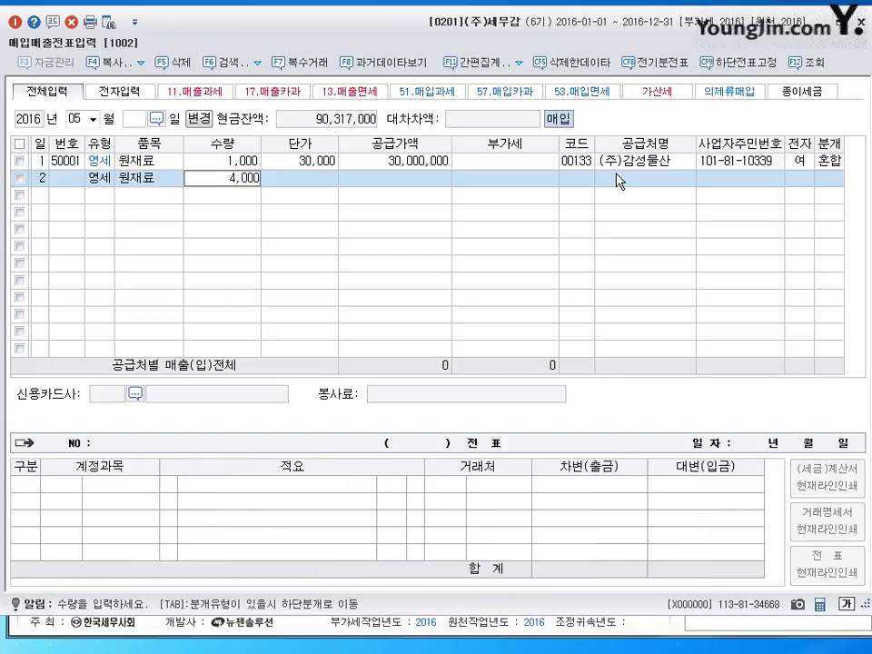
key("Return")
type("100000")
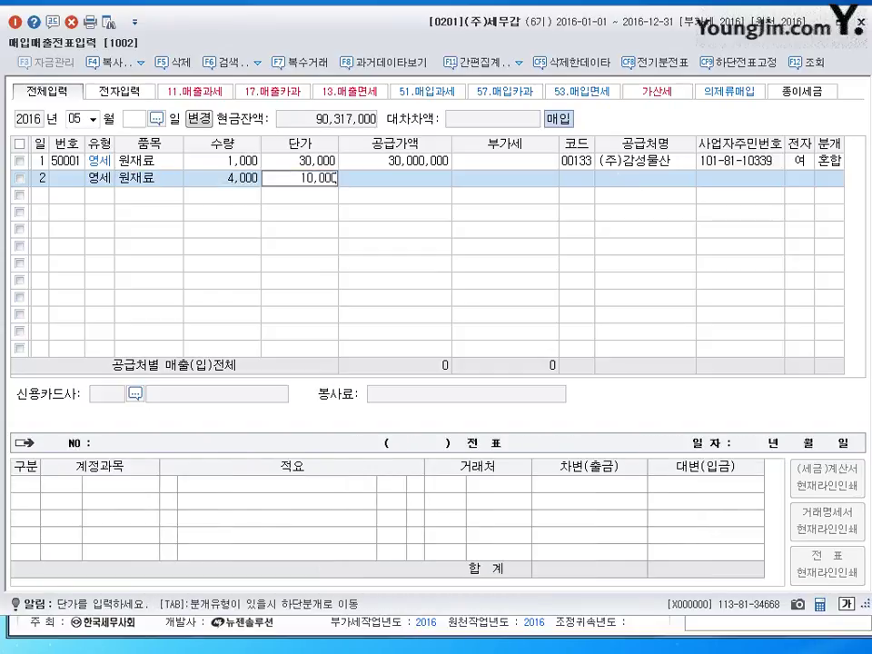
key("Return")
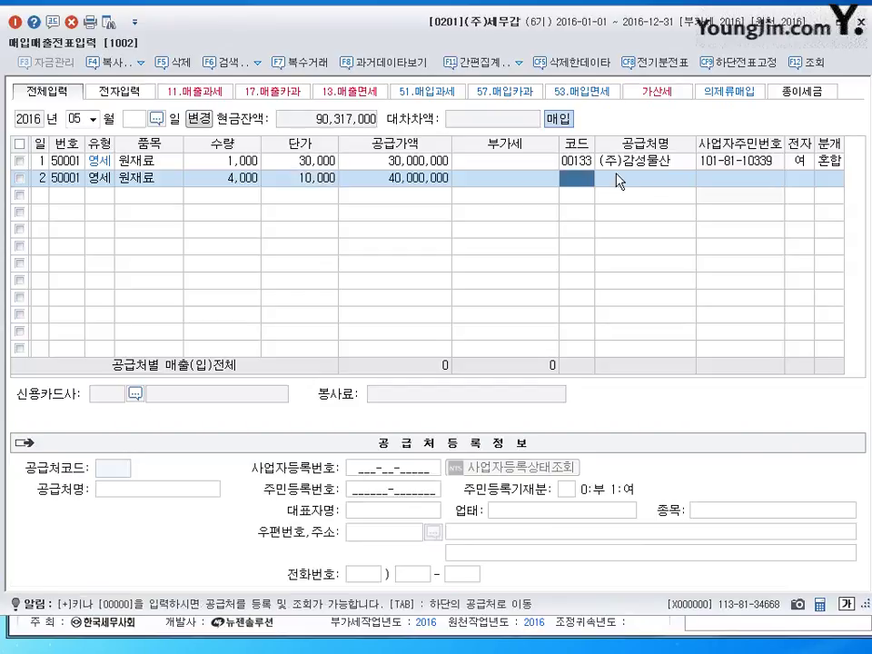
Choose (주)대부 as the supplier with an electronic invoice
type("대부")
key("Return")
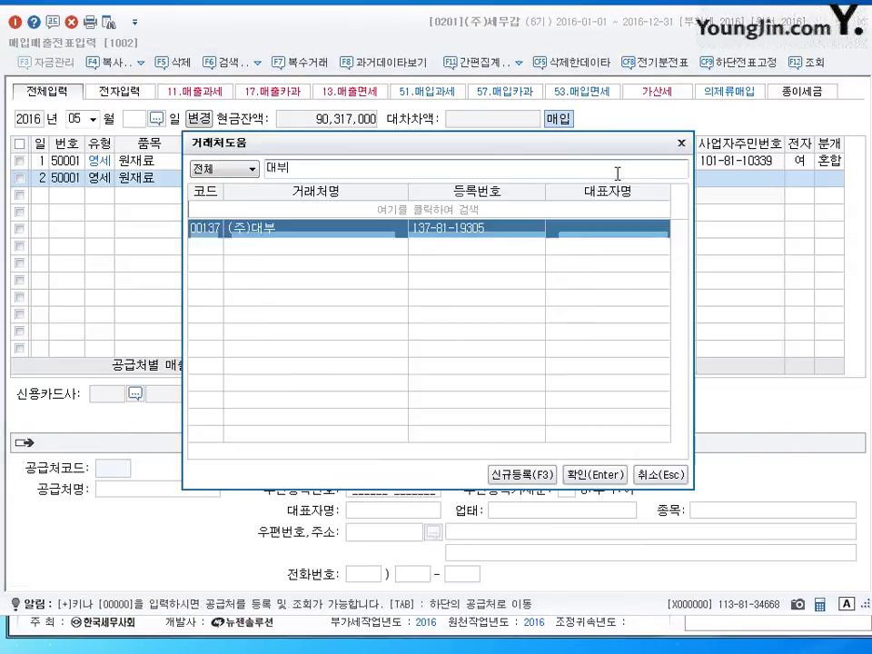
key("Return")
key("Return")
type("1")
key("Return")
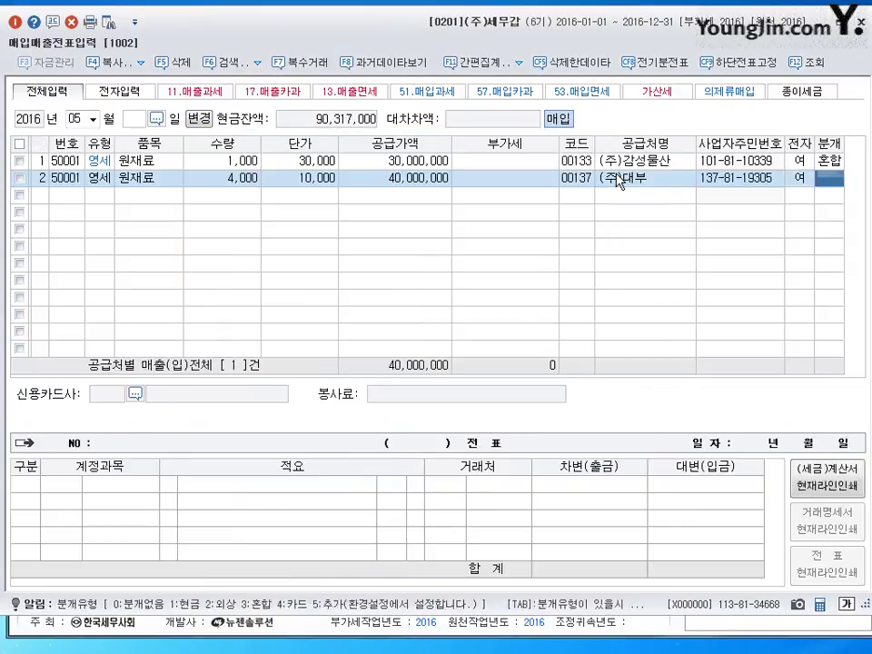
Journal as 혼합, crediting 단기대여금 (0114) 40,000,000 against 원재료, and finish
type("3")
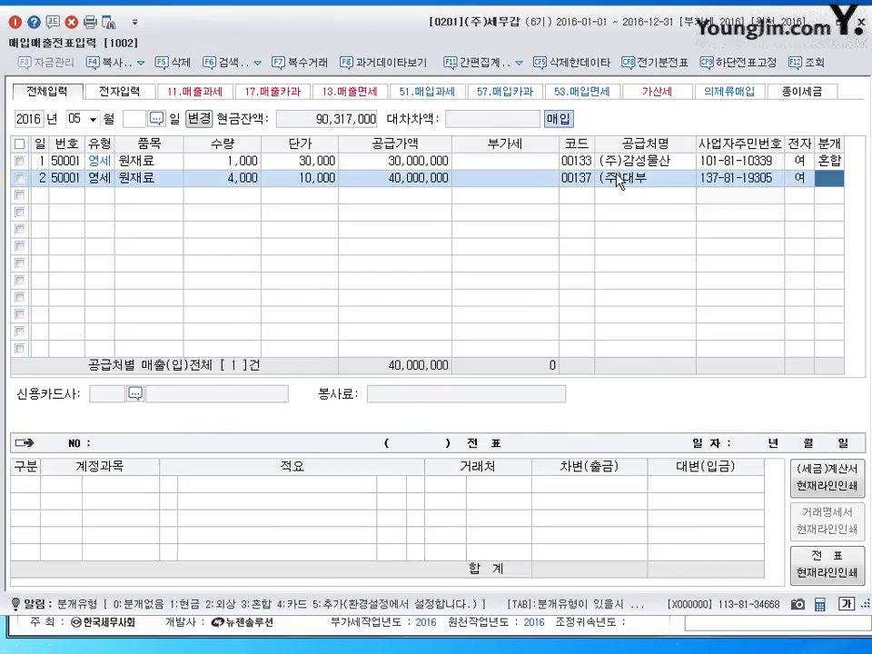
key("Return")
type("4")
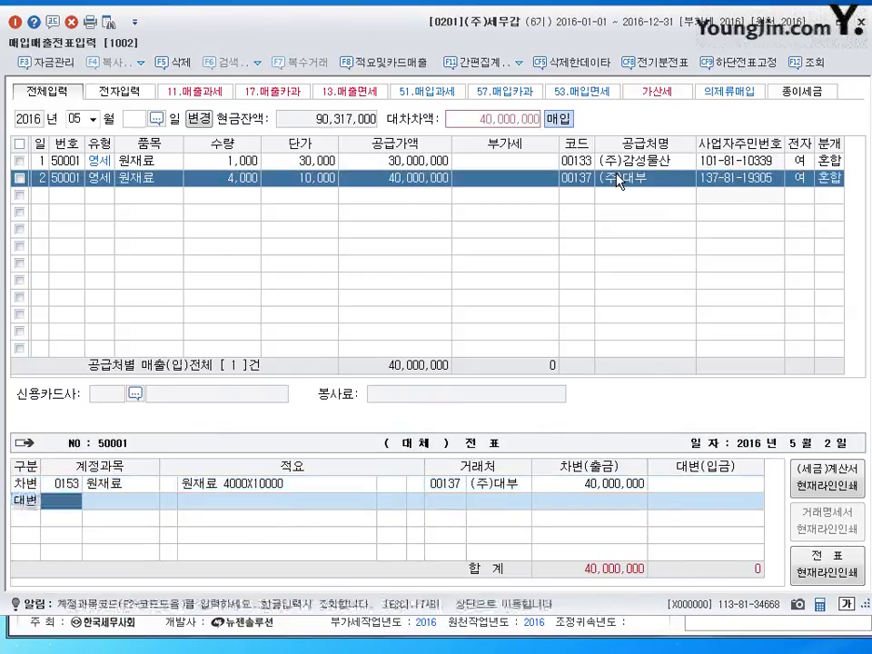
key("Return")
type("0114")
key("Return")
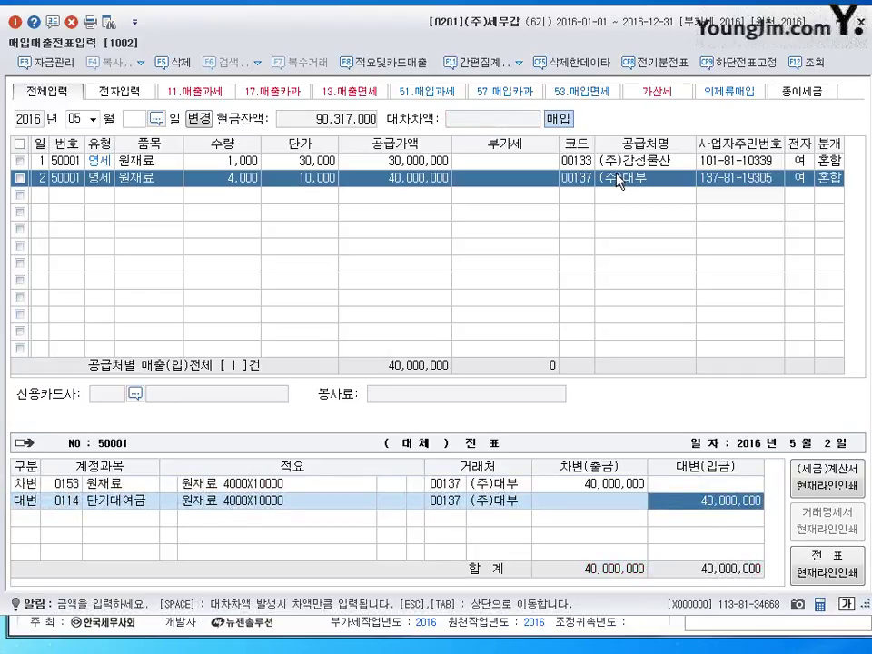
key("Escape")
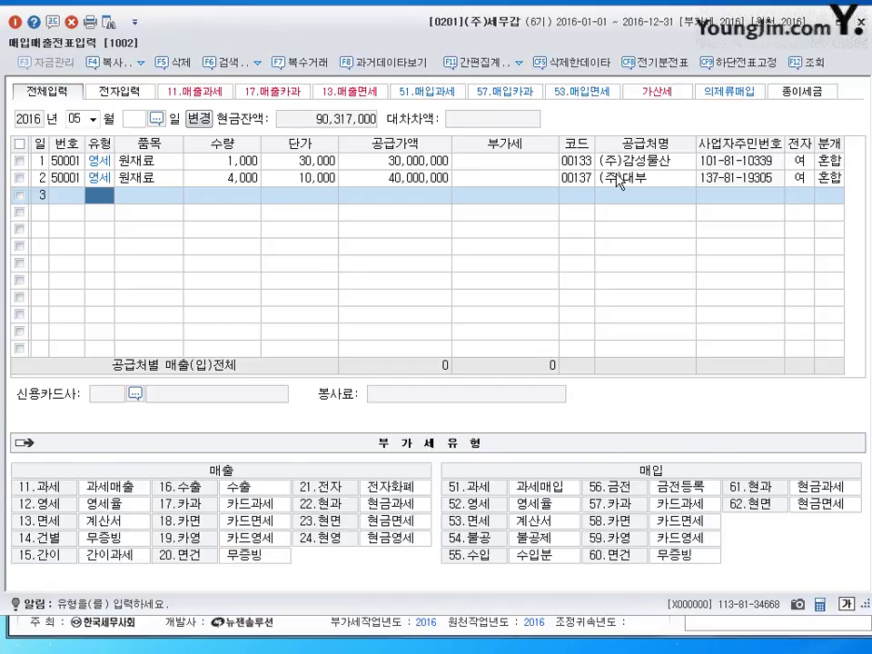
Enter row 3 as a type 52 영세 purchase of 원재료, 1,000 × 20,000, from supplier (주)동해
type("52")
key("Return")
type("원재료")
key("Return")
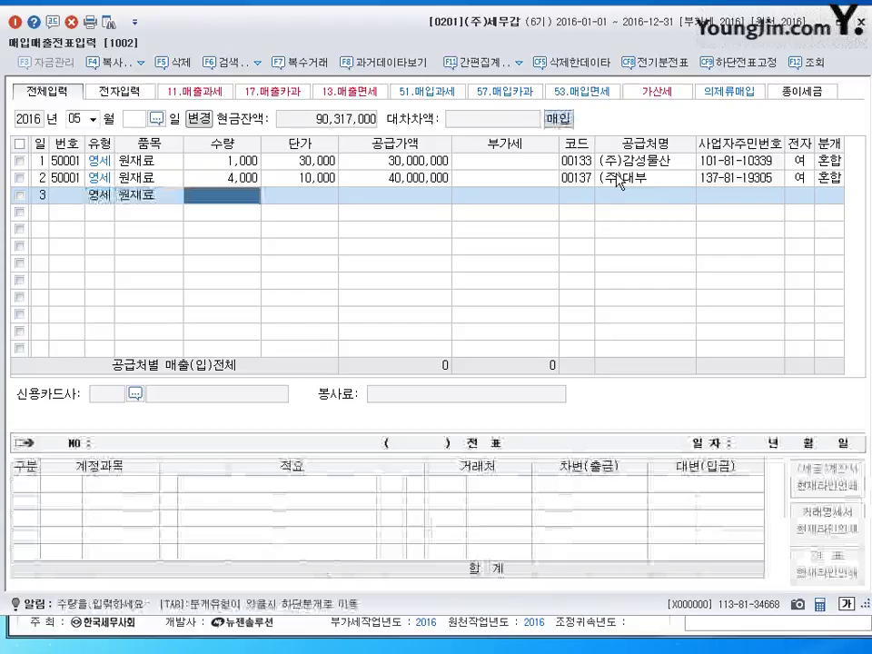
type("1000")
key("Return")
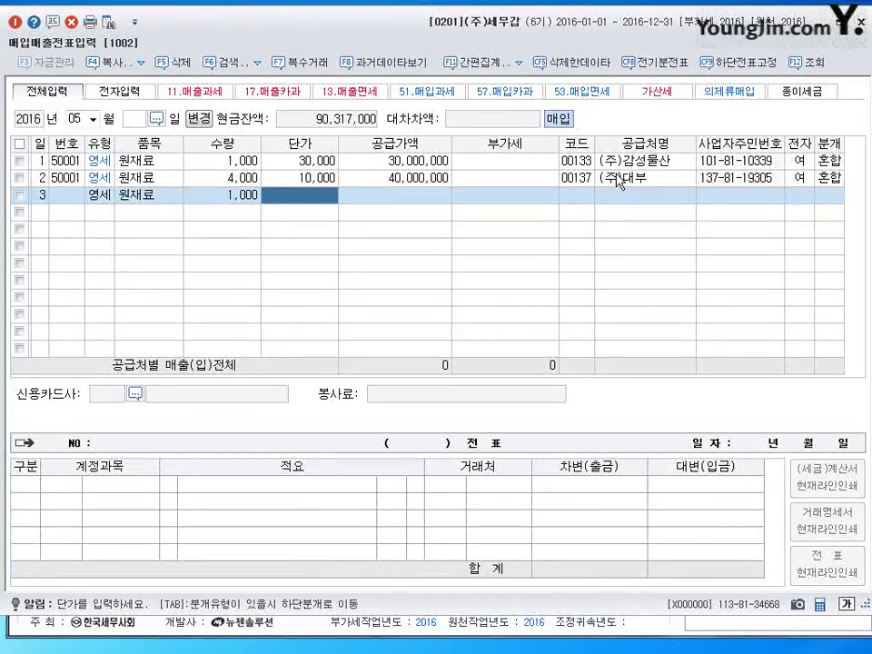
type("20000")
key("Return")
key("Return")
key("Return")
key("Return")
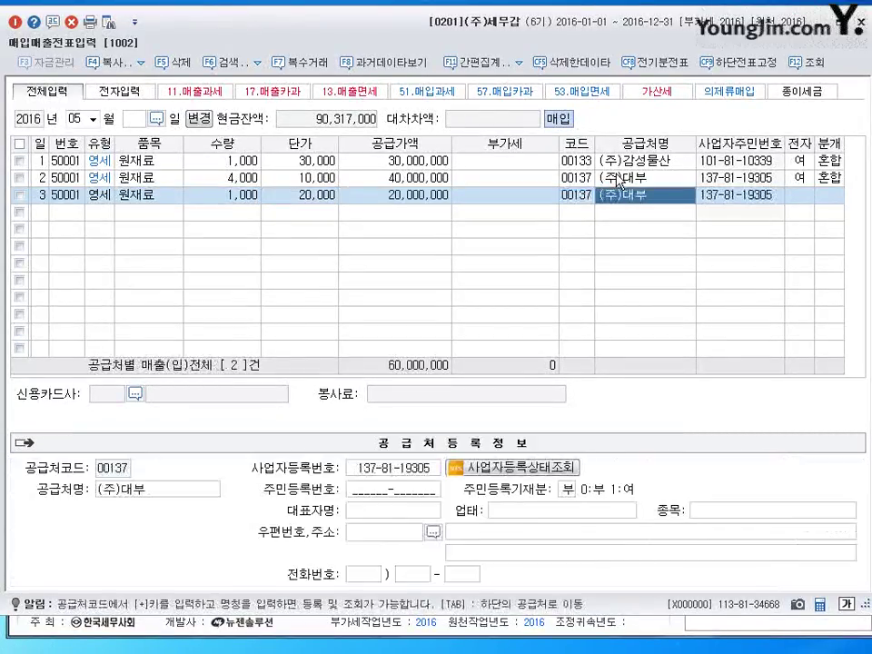
key("Left")
type("동해")
key("Return")
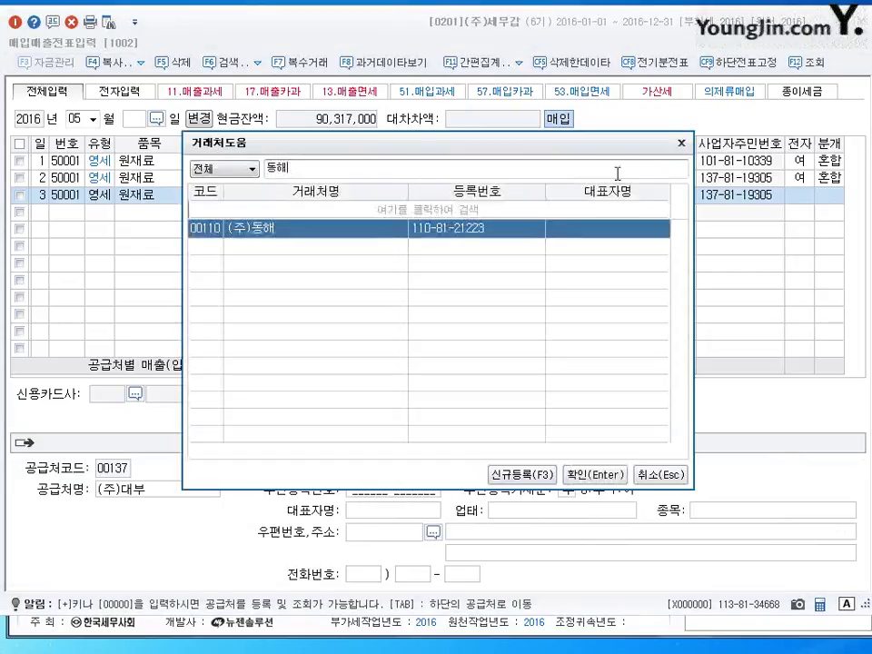
key("Return")
key("Return")
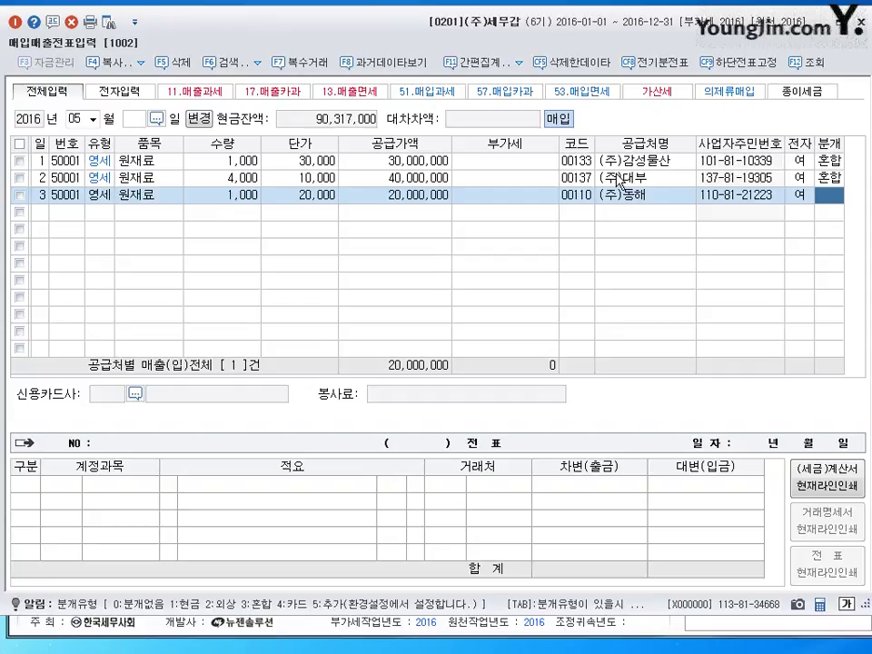
Journalize it as mixed (3), crediting 0260 단기차입금 with counterparty 황금은행
type("3")
key("Return")
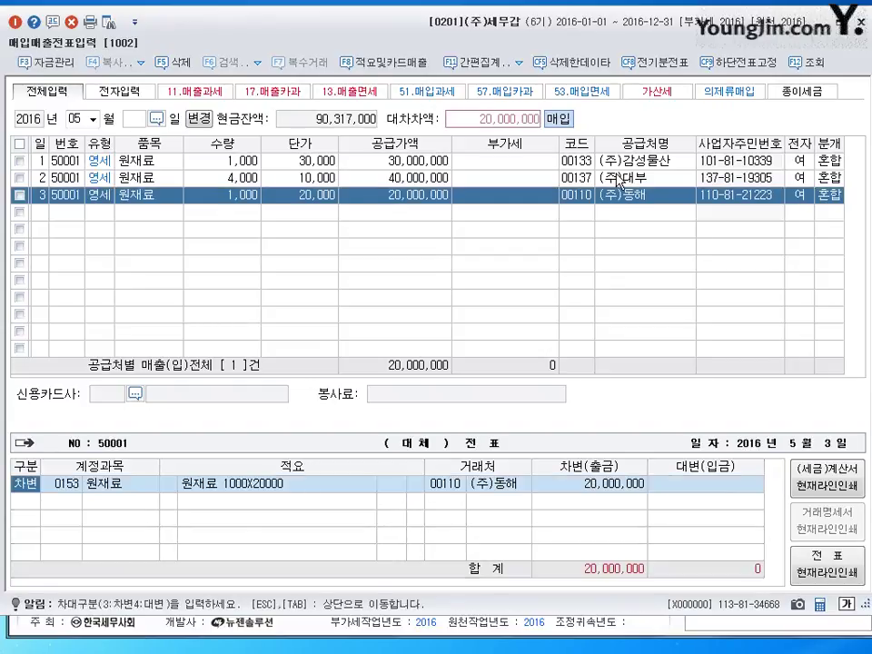
key("Return")
key("Return")
key("Return")
key("Return")
key("Return")
type("4")
key("Return")
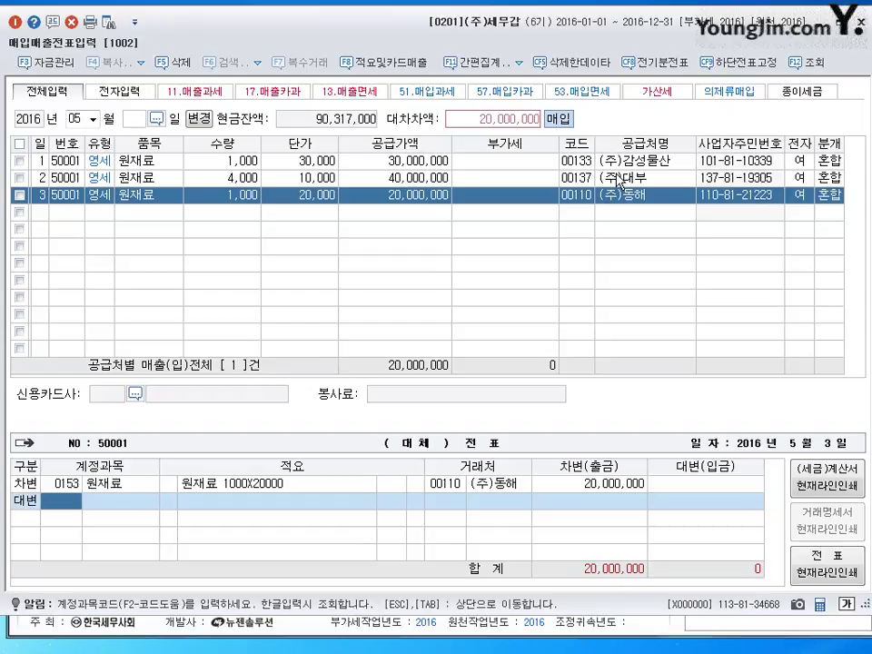
type("260")
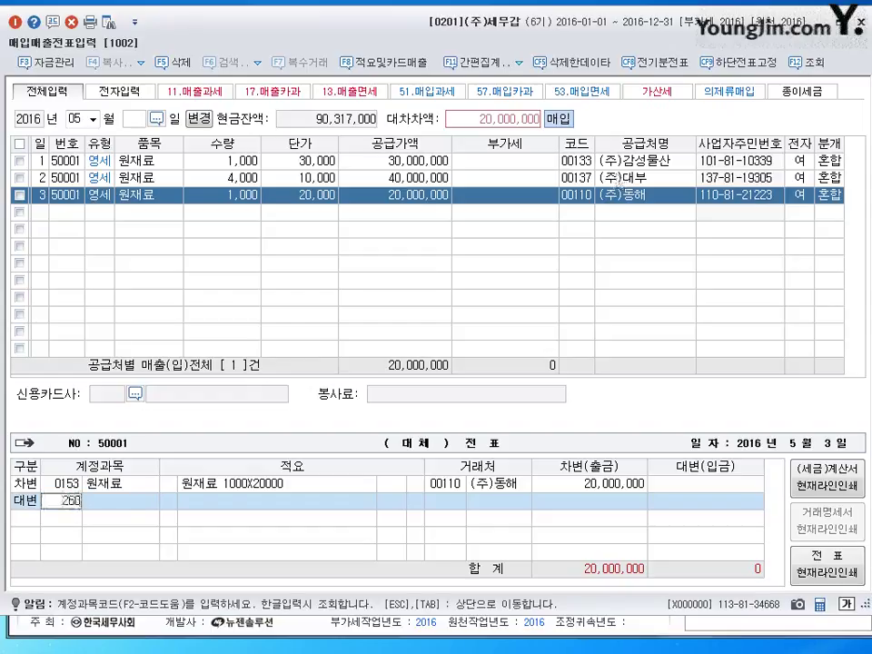
key("Return")
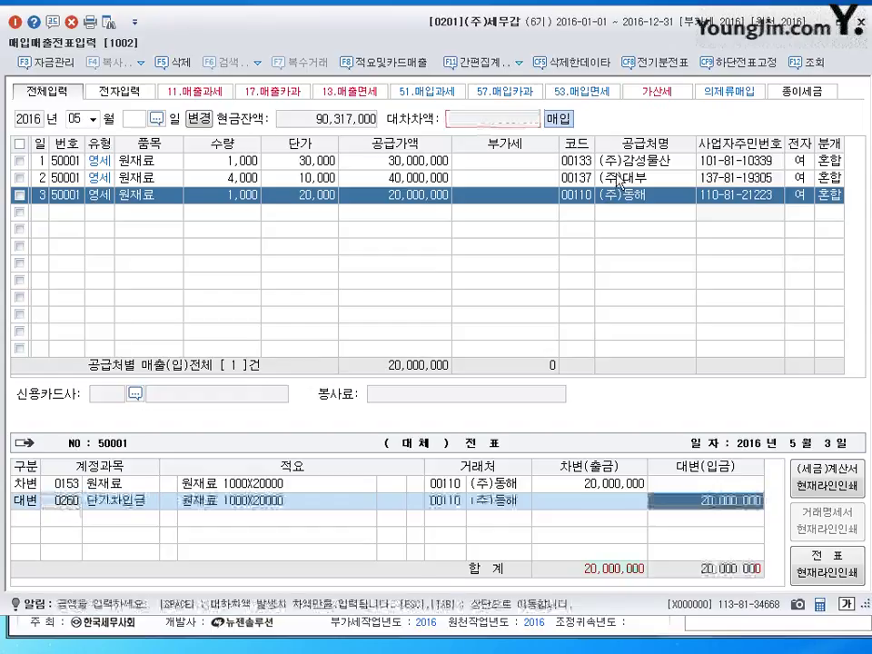
key("Return")
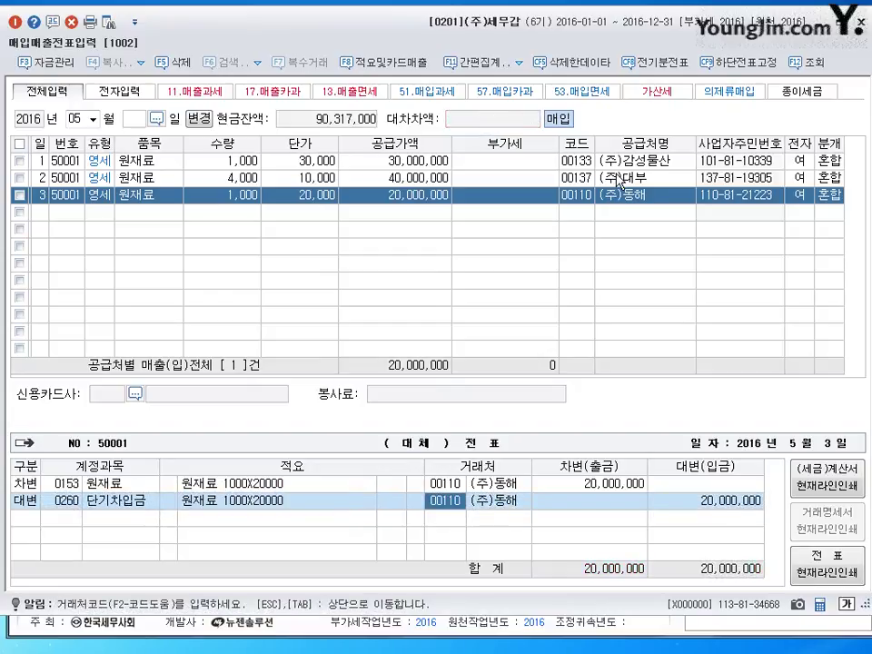
type("황금")
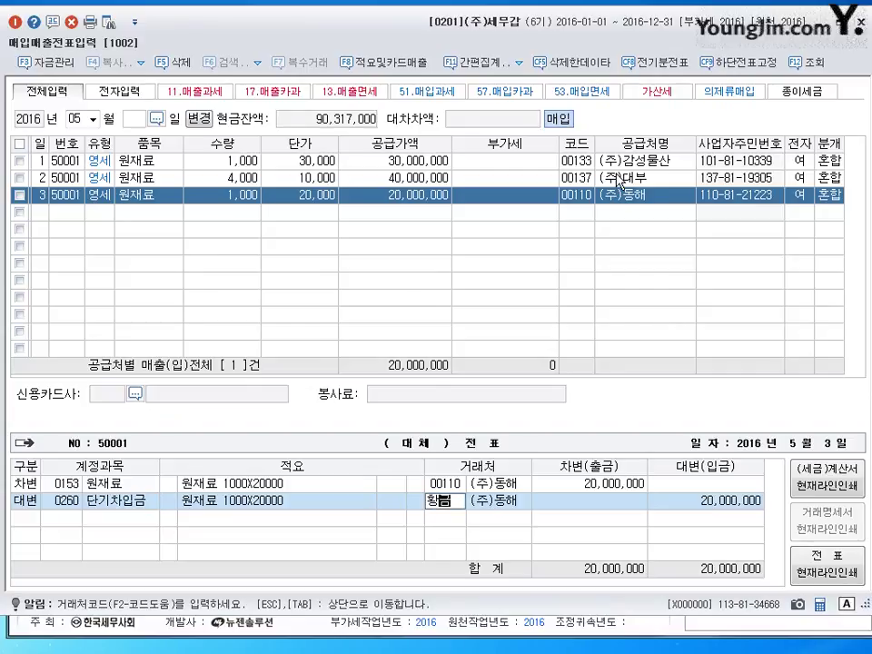
key("Return")
key("Return")
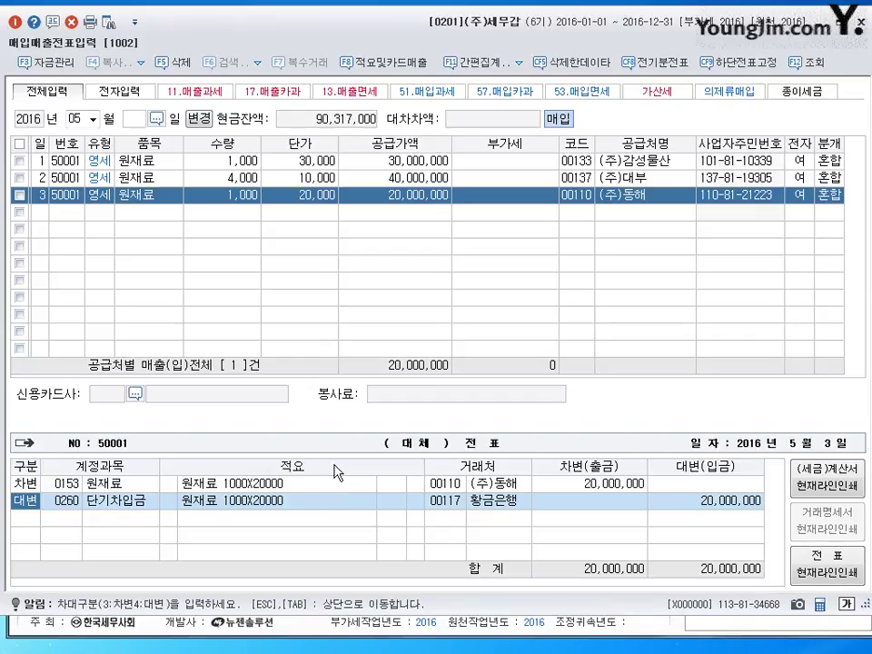
key("Return")
key("Return")
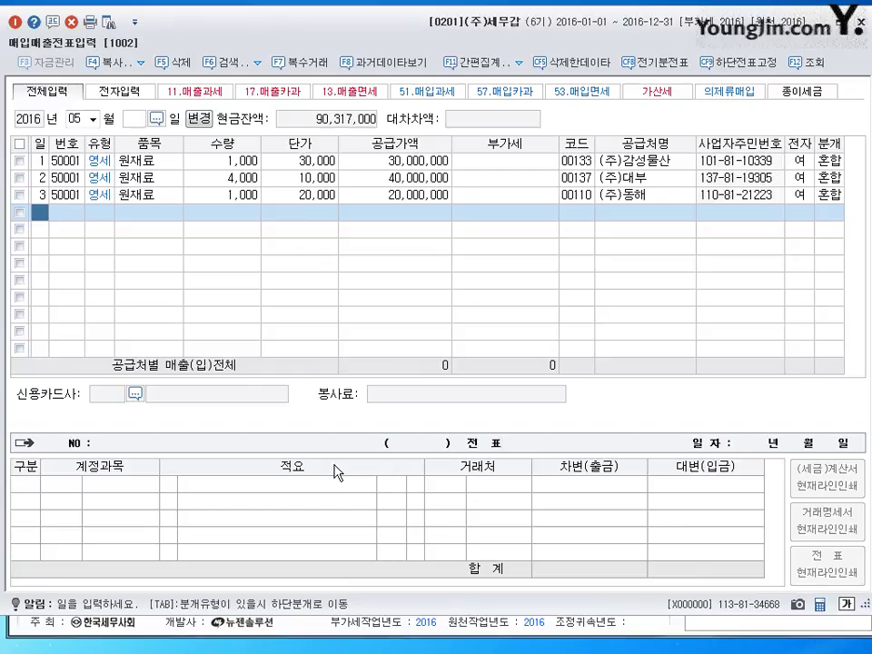
Change the working month to June and start a row dated day 1
key("Escape")
key("Return")
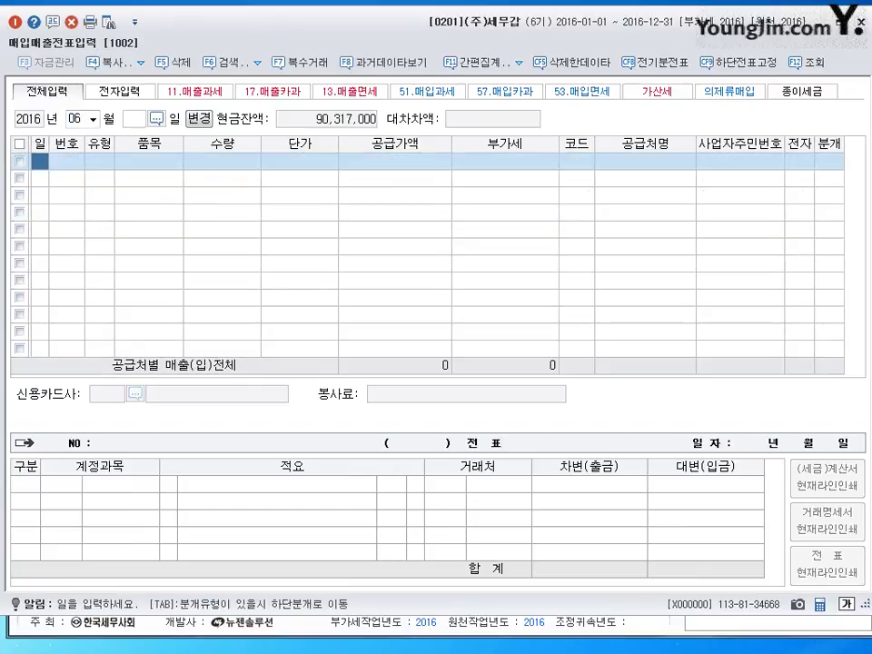
type("1")
key("Return")
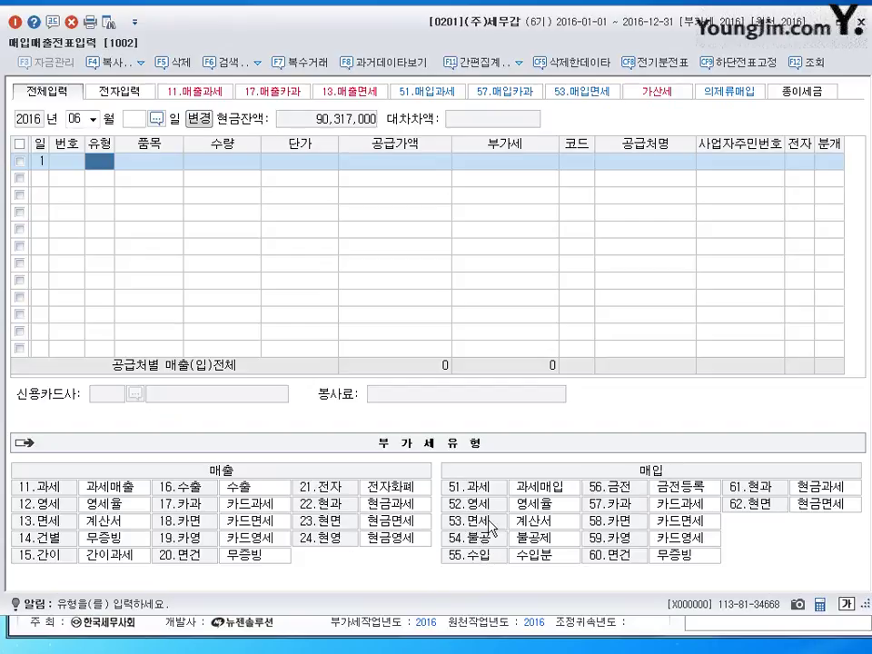
Enter a type 53 면세 사과 purchase, 10 × 40,000, from 하이리빙 with an electronic invoice
type("53")
key("Return")
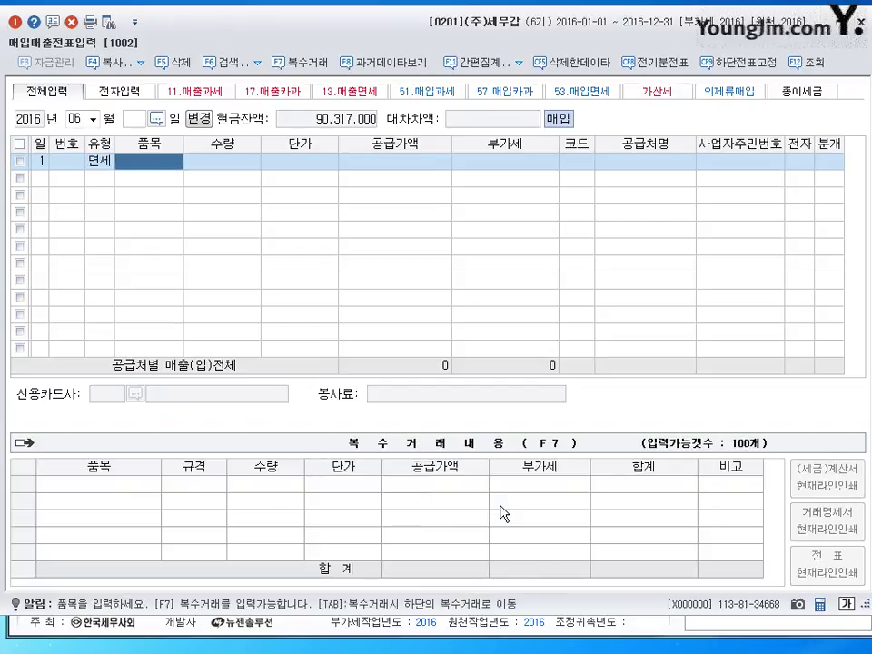
type("사과")
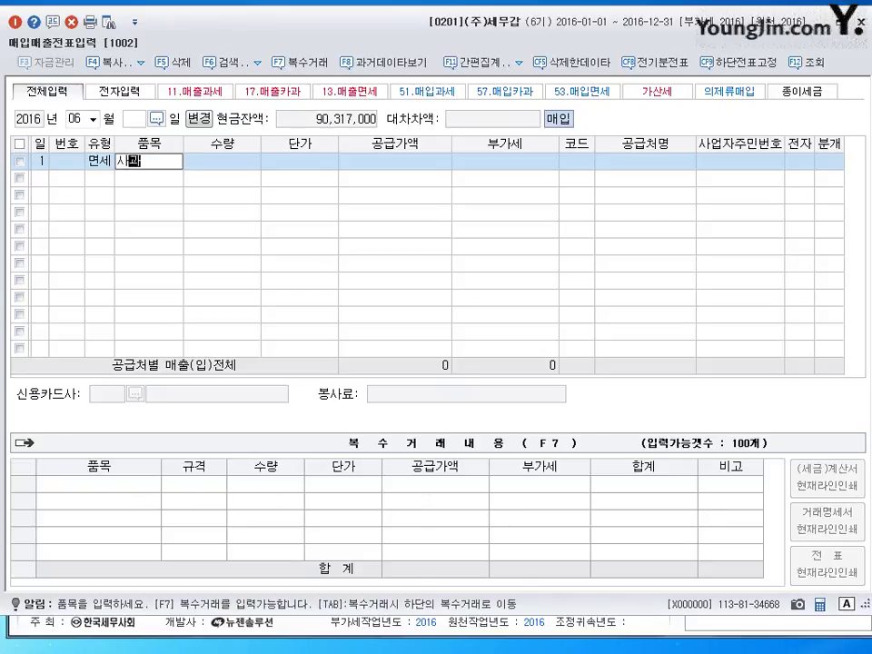
key("Return")
type("10")
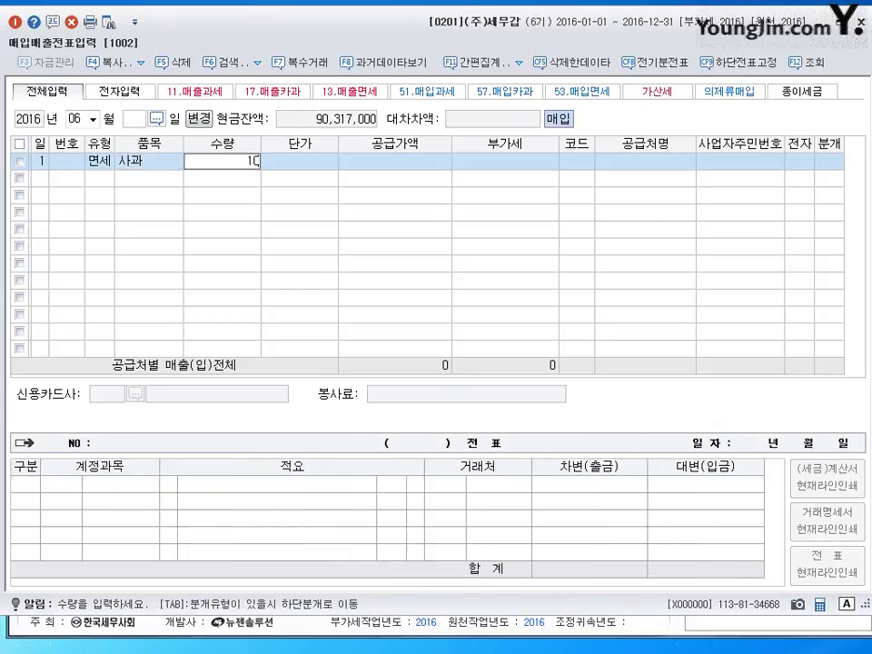
key("Return")
type("400000")
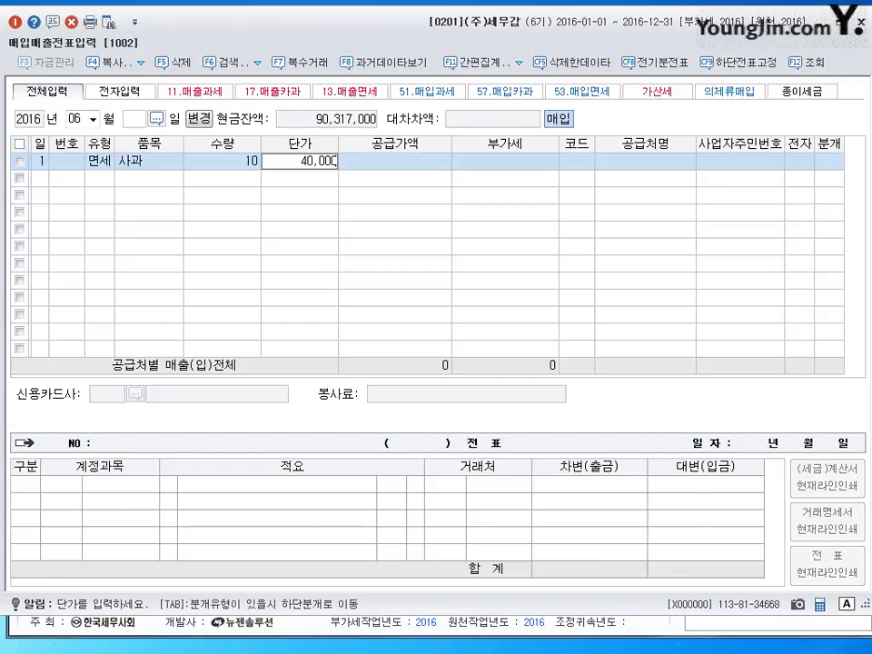
key("Return")
key("Return")
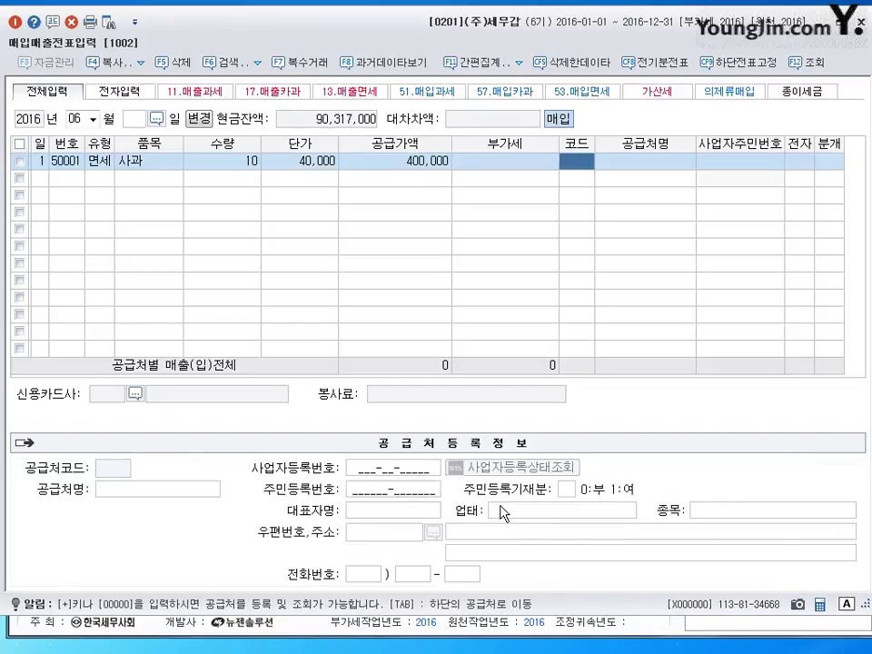
type("하이")
key("Return")
key("Return")
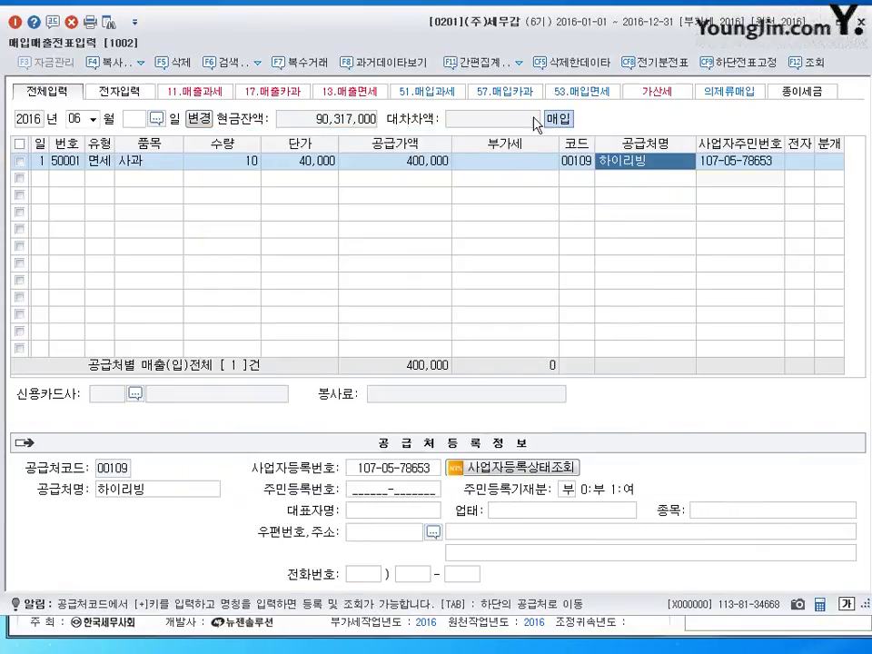
key("Return")
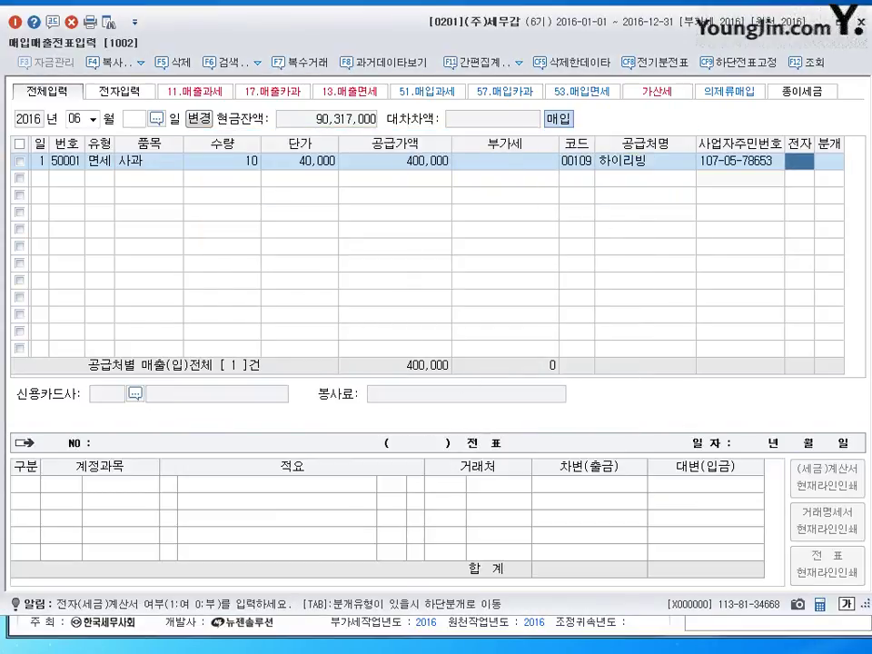
type("1")
key("Return")
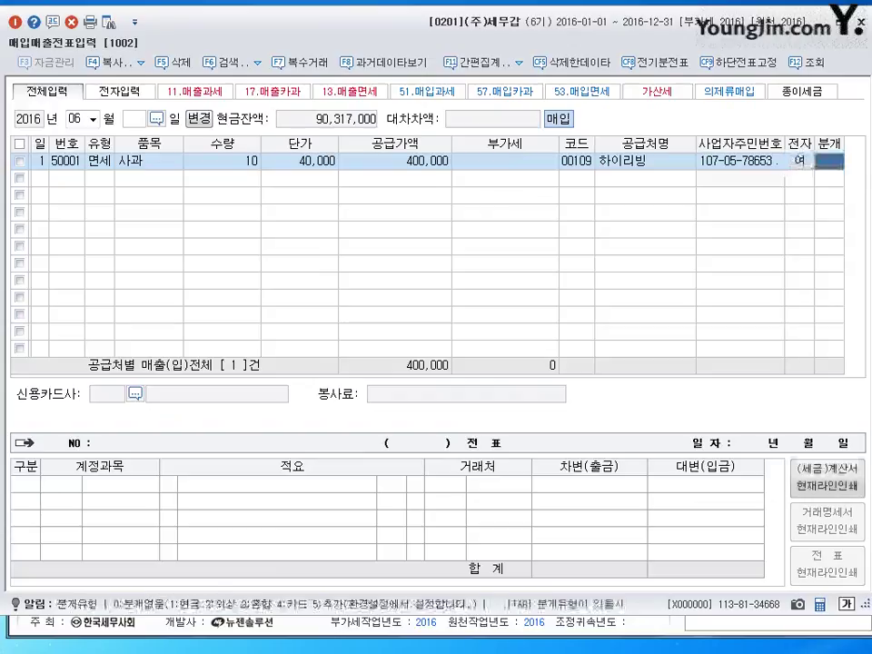
Set a mixed journal debiting 0511 복리후생비 with a credit line to 101 현금
type("3")
key("Return")
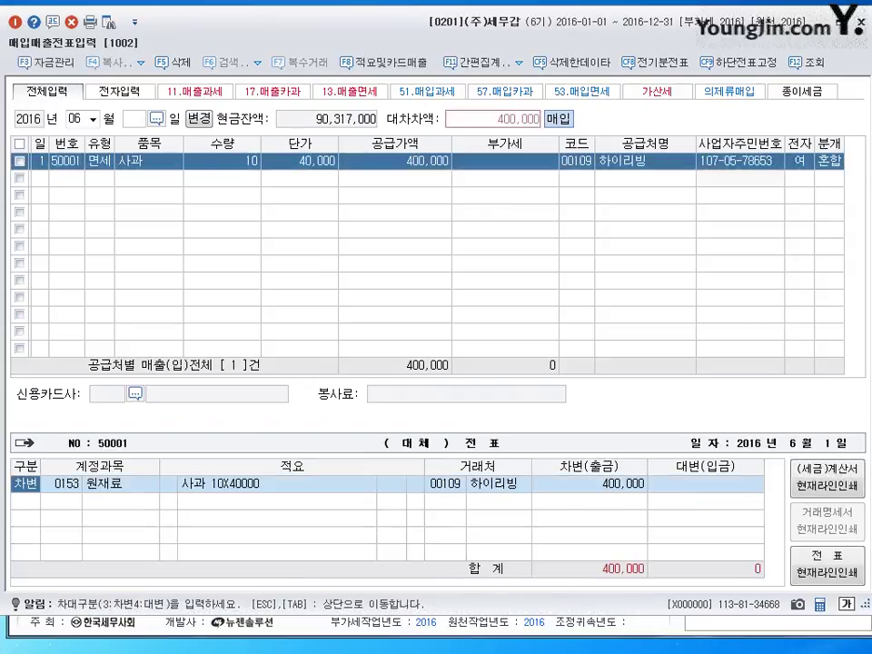
key("Return")
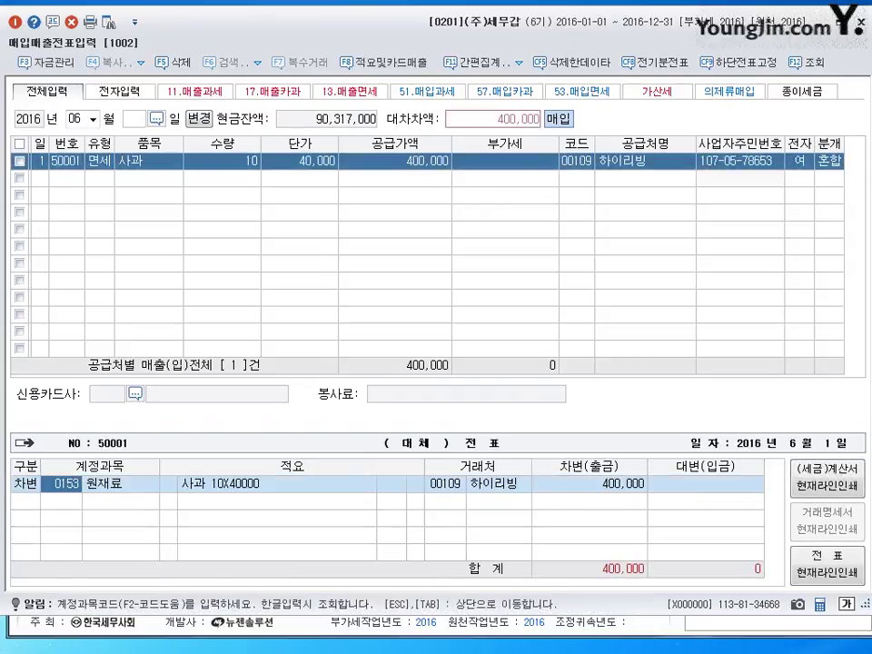
type("0511")
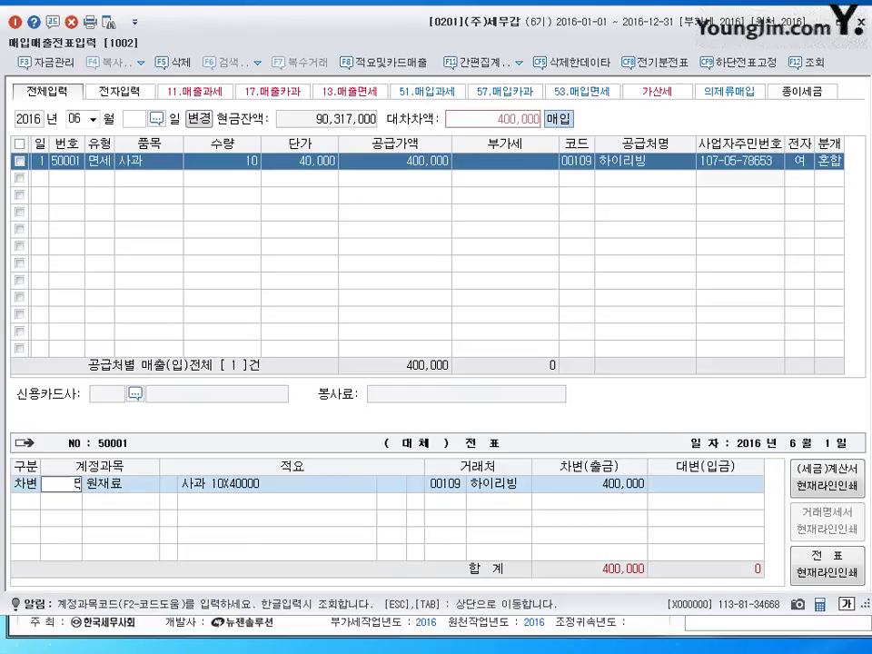
key("Return")
key("Return")
type("4")
key("Return")
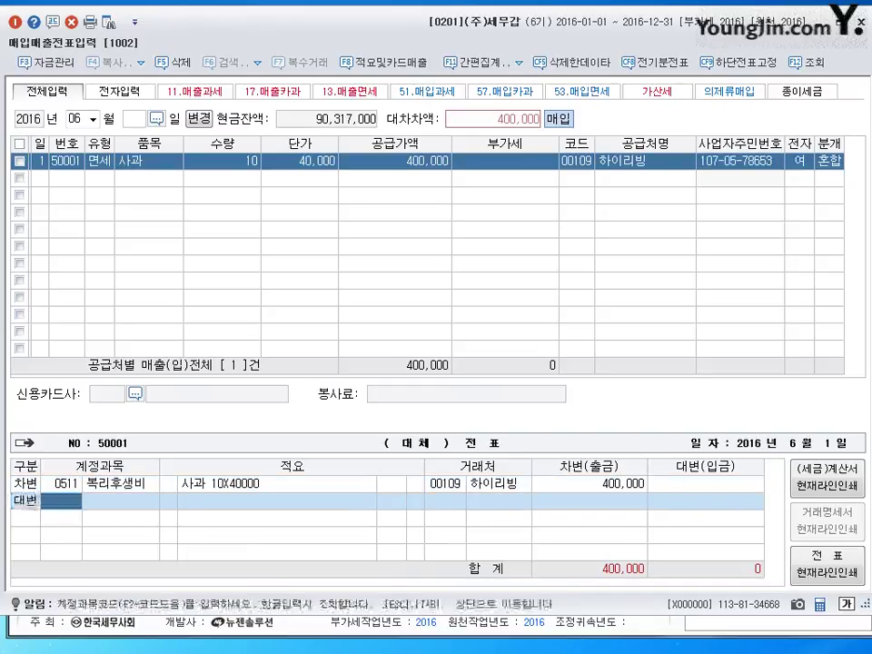
type("101")
key("Return")
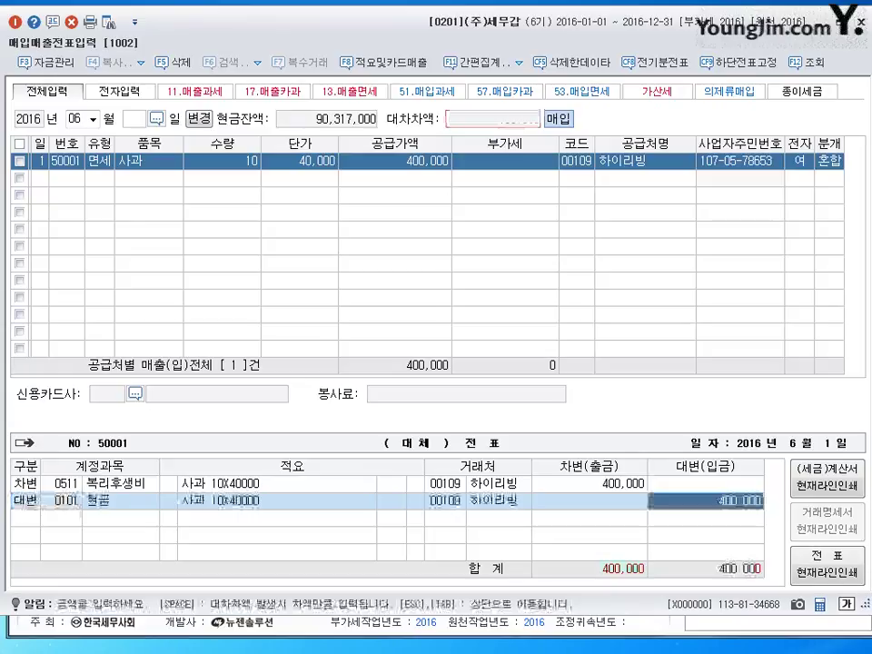
Credit 100,000 to 현금 and the remaining 300,000 to 0253 미지급금
key("BackSpace")
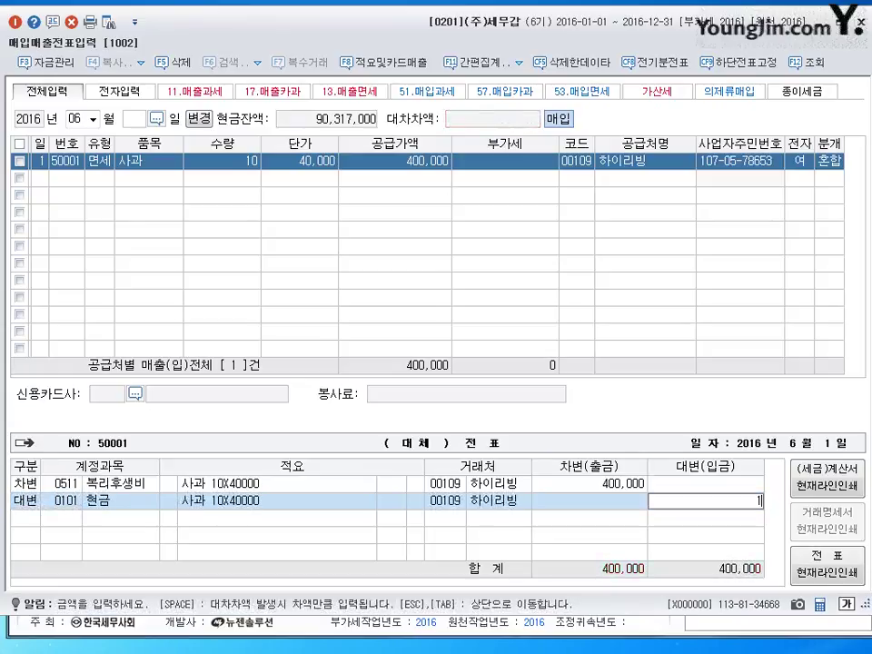
type("1000000")
key("Return")
type("4")
key("Return")
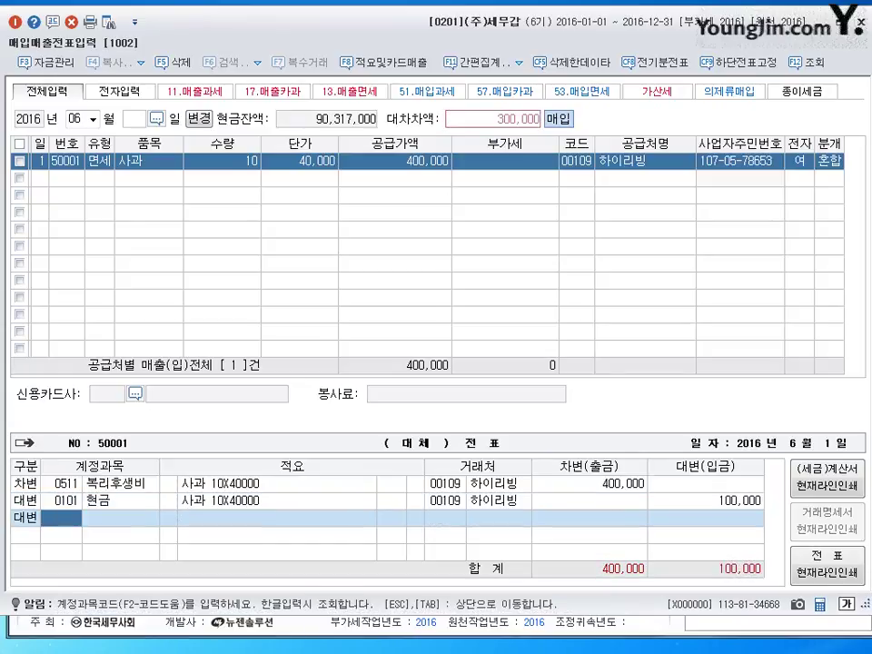
type("253")
key("Return")
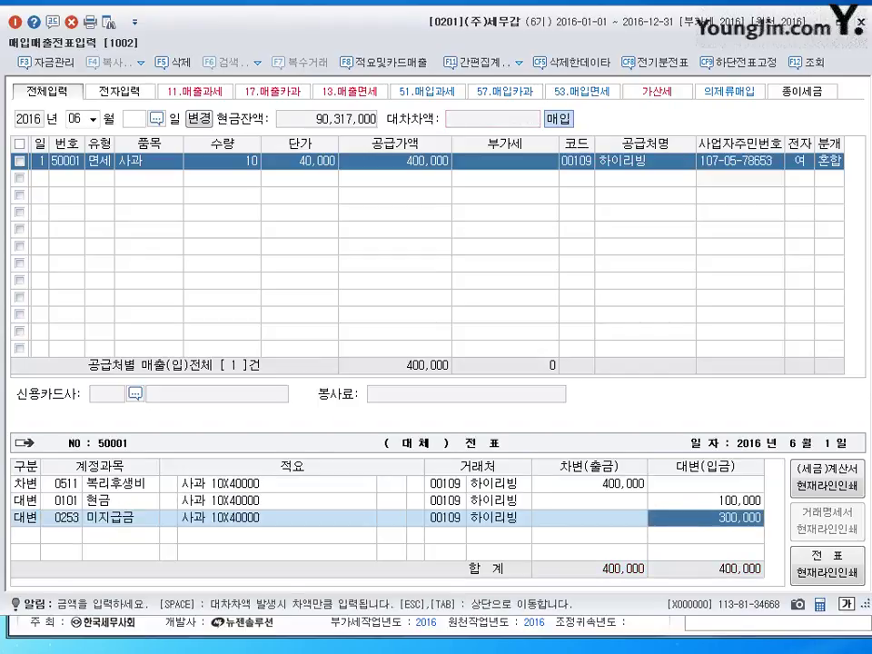
key("Return")
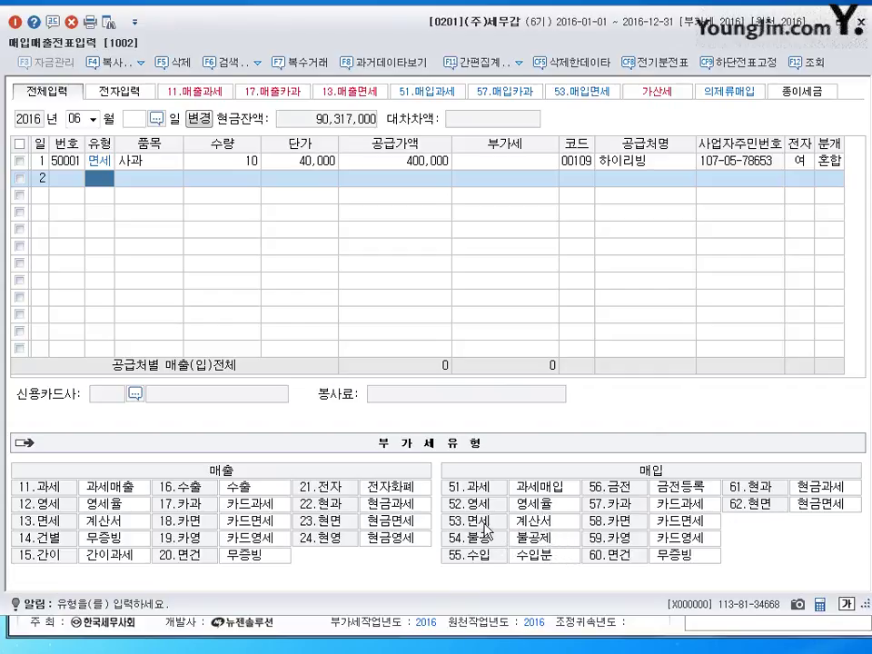
Enter a type 53 면세 서적 purchase of 800,000 from (주)화목, electronic invoice, mixed journal
type("53")
key("Return")
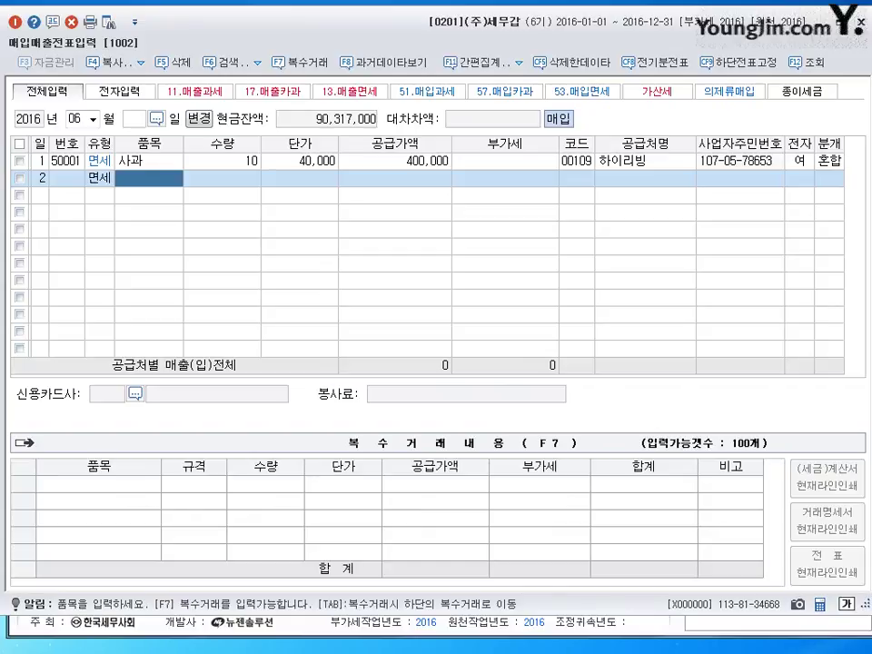
type("서ㅈ")
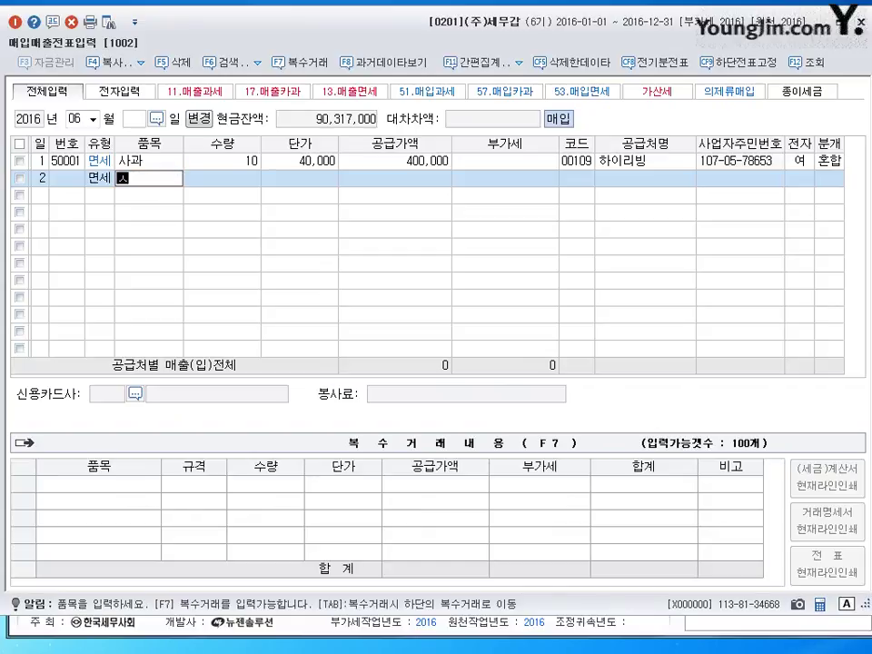
type("ㅓㄱ")
key("Return")
key("Return")
key("Return")
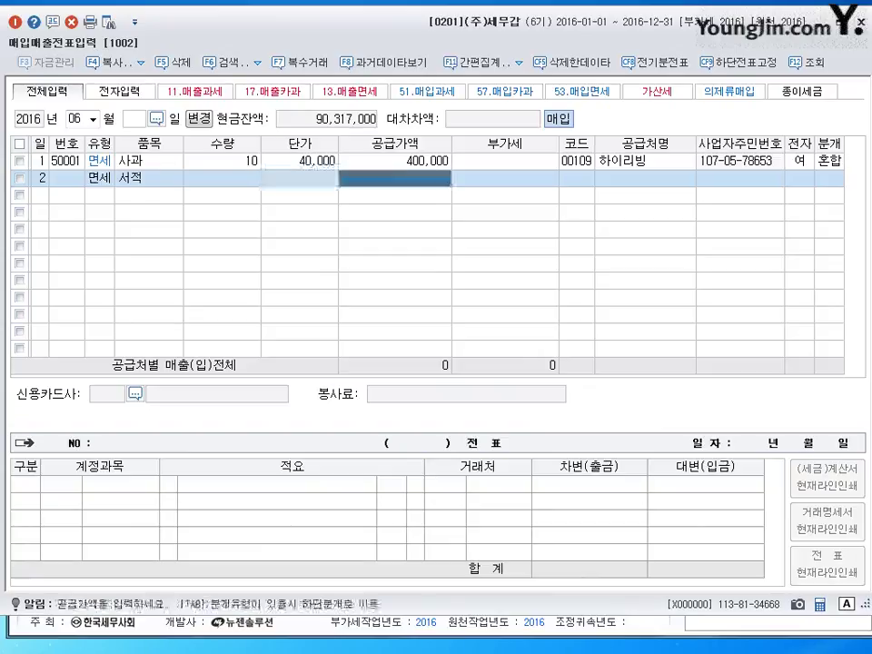
type("8000000")
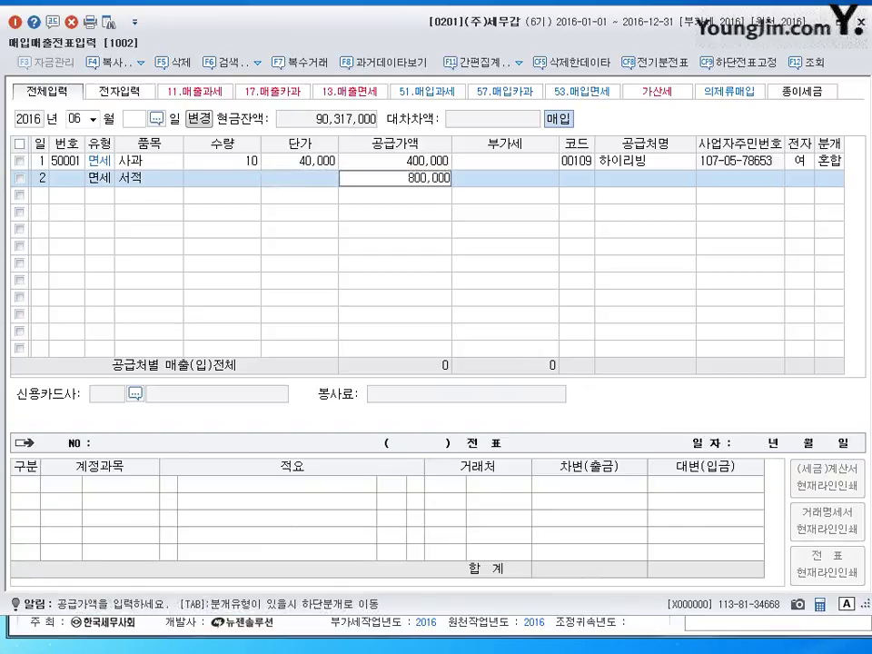
key("Return")
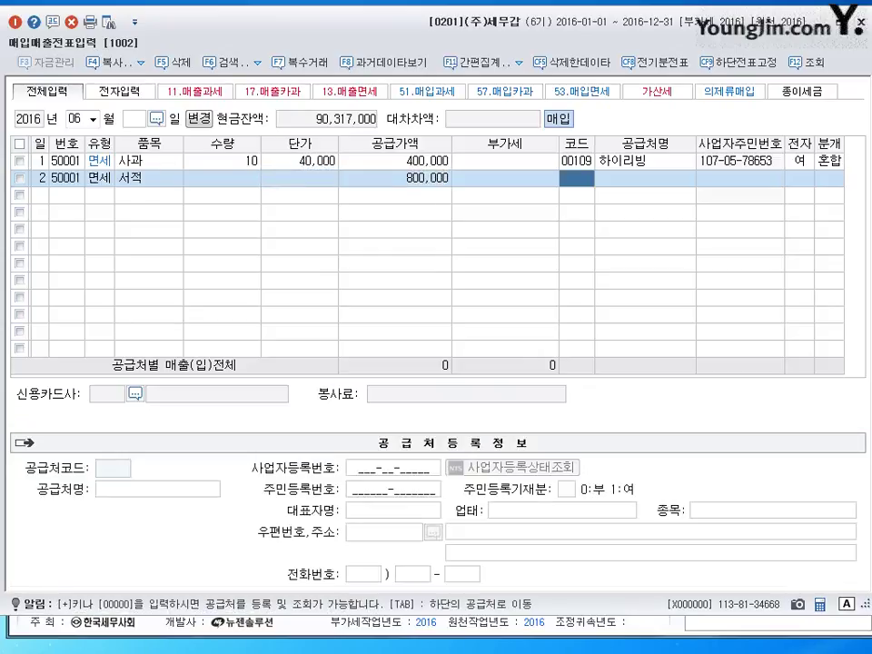
type("화목")
key("Return")
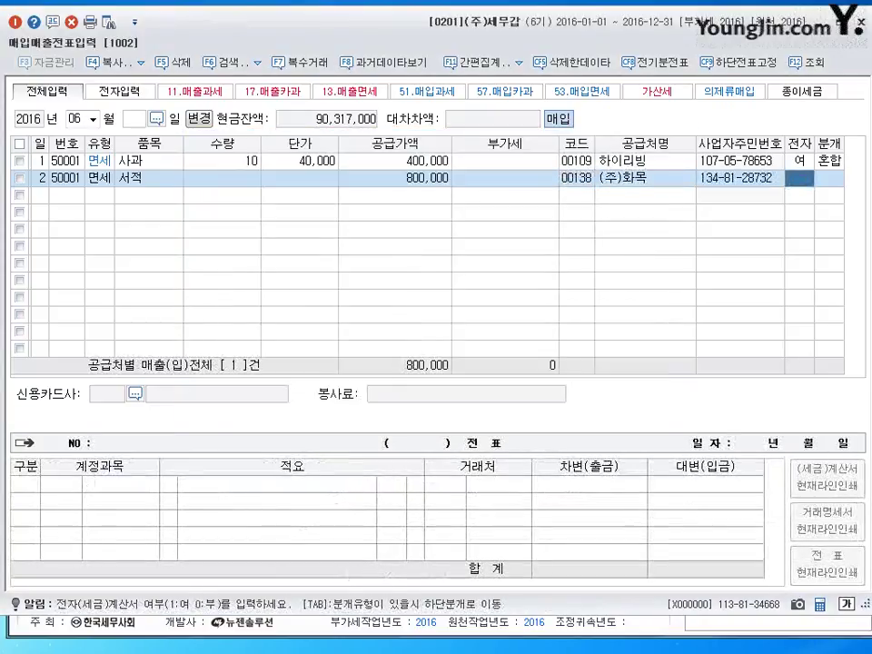
type("13")
key("Return")
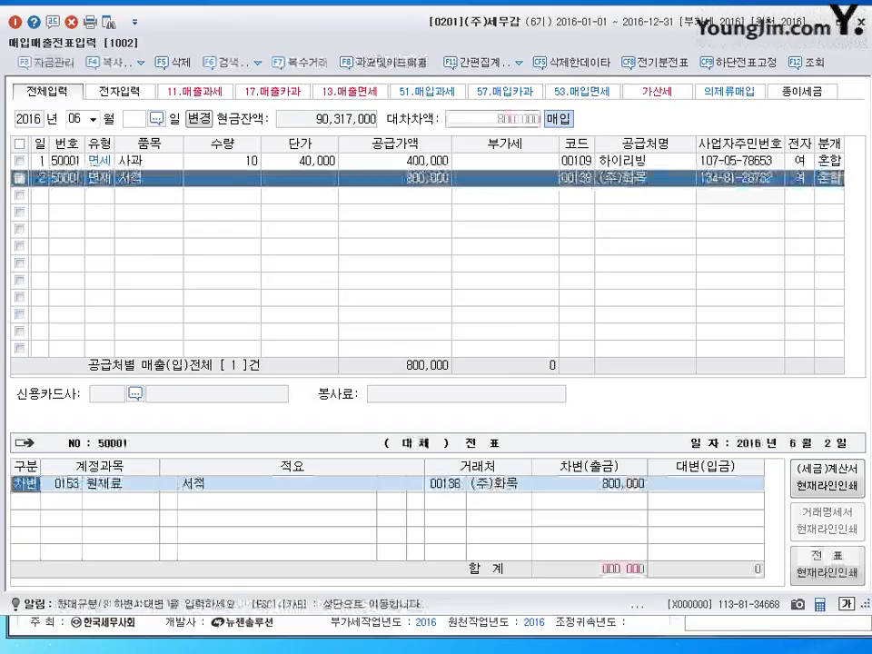
Debit 0826 도서인쇄비 and credit 0103 보통예금 for the 서적 voucher
key("Return")
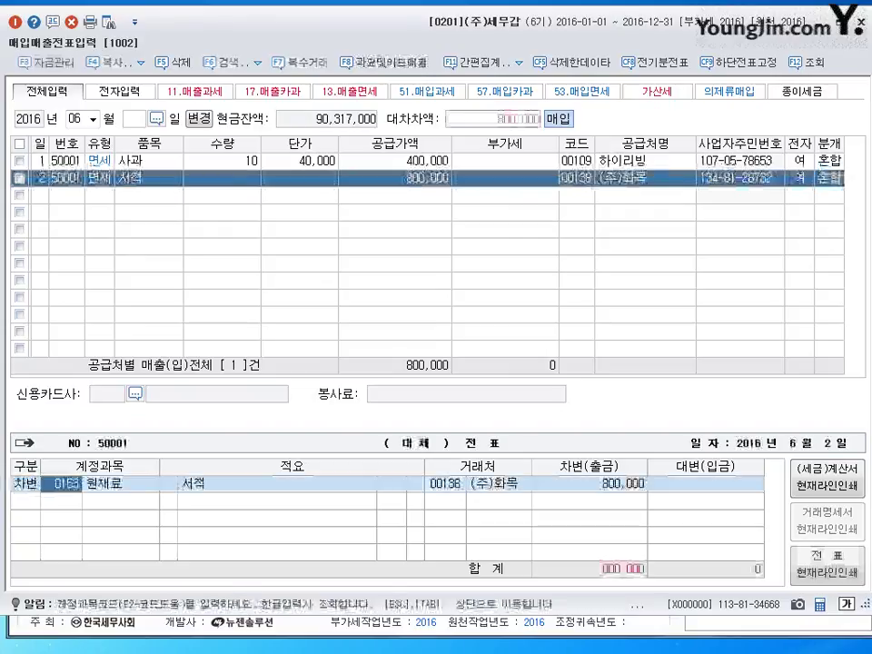
type("0826")
key("Return")
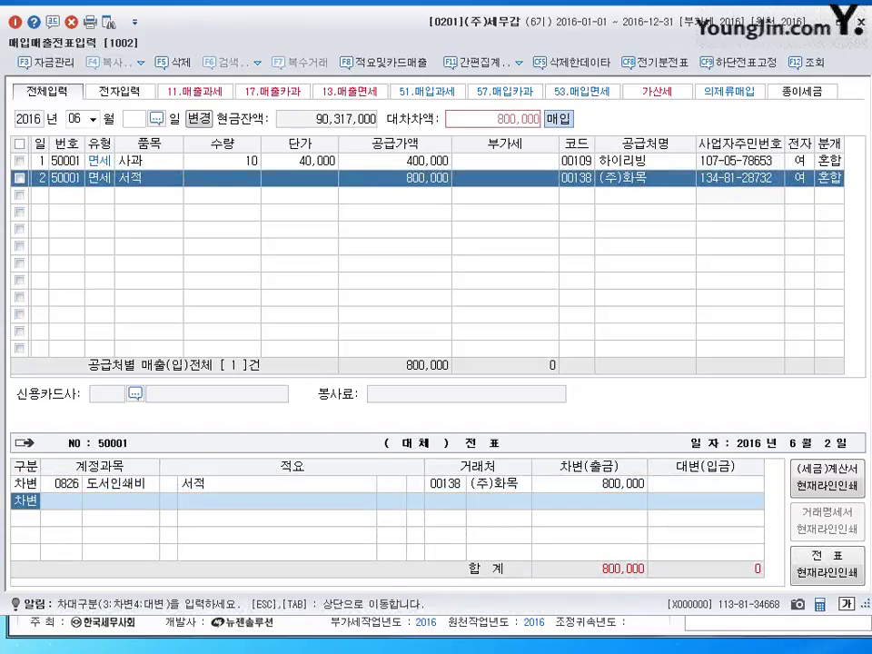
type("4")
key("Return")
type("103")
key("Return")
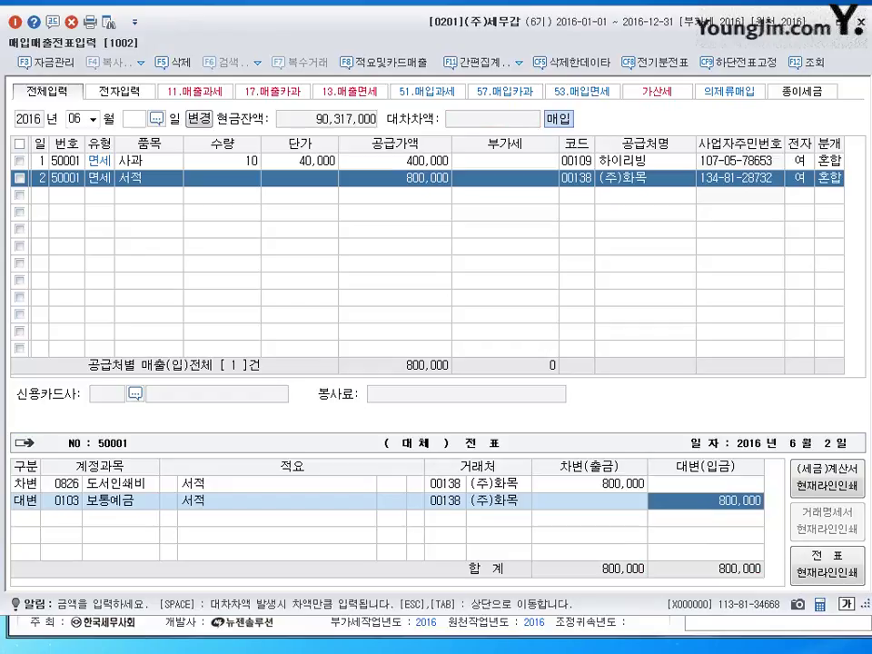
key("Return")
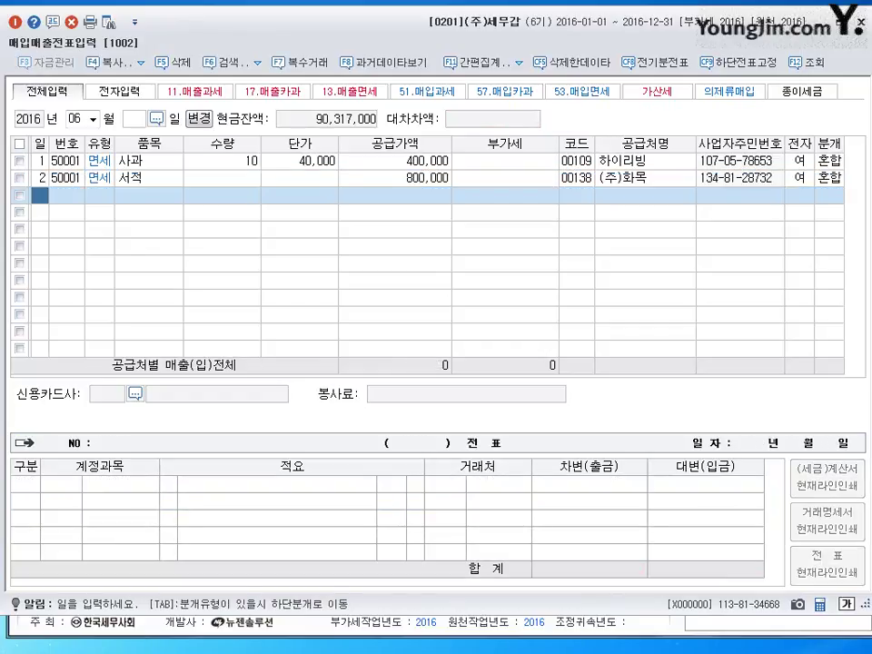
Start a June 3 type 53 면세 row for 화환 with a 170,000 supply amount
type("3")
key("Return")
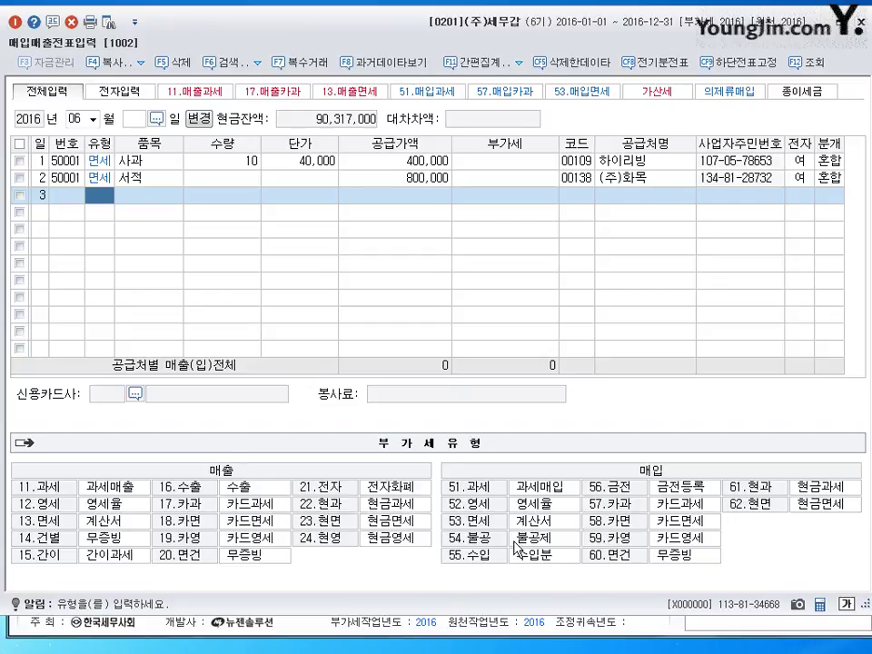
type("53")
key("Return")
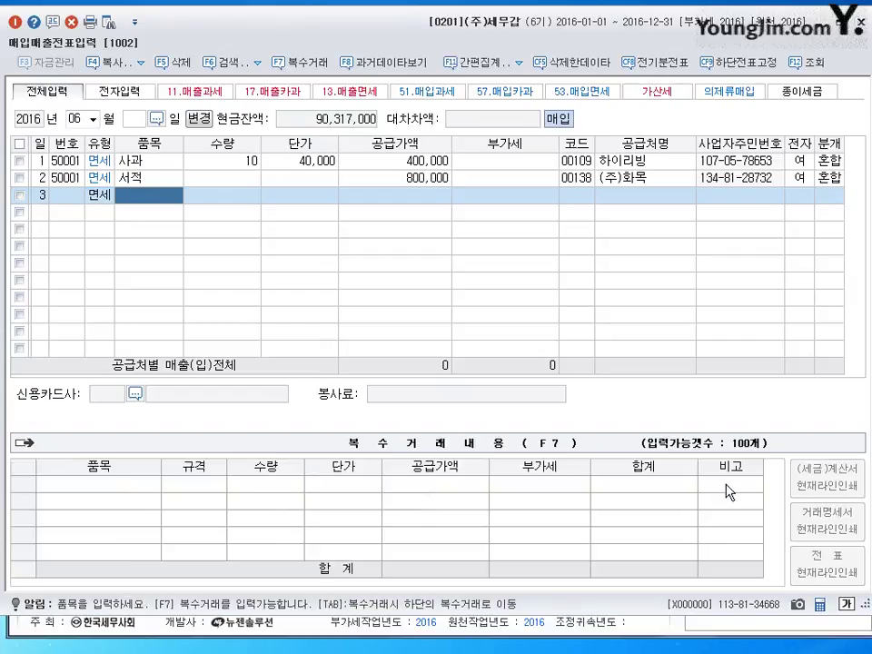
type("화환")
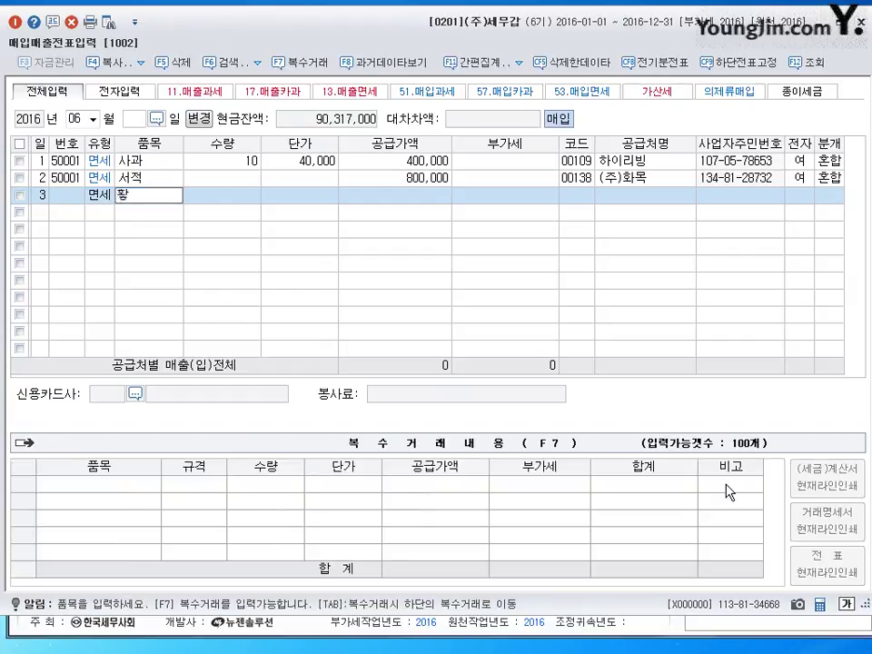
key("Return")
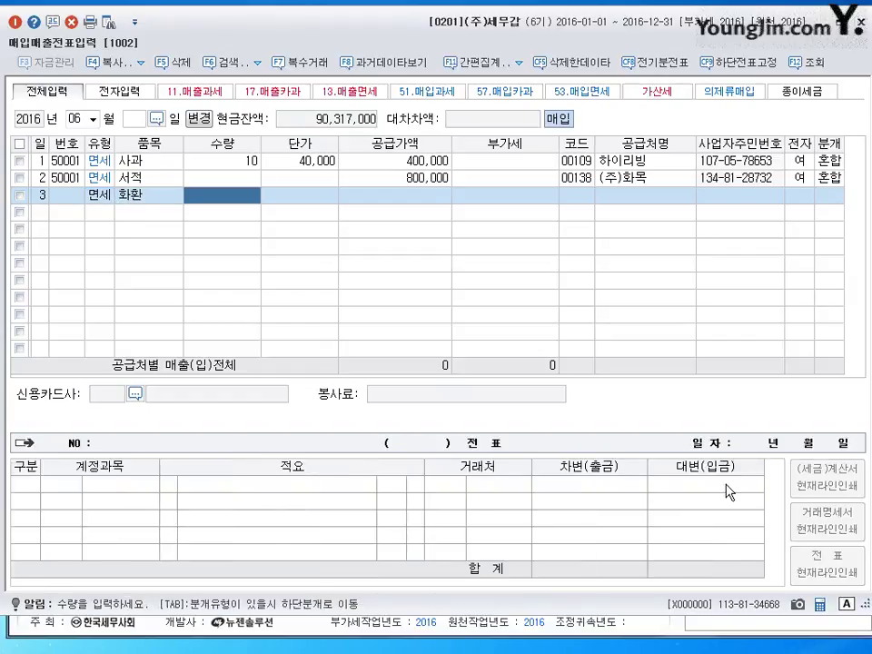
key("Return")
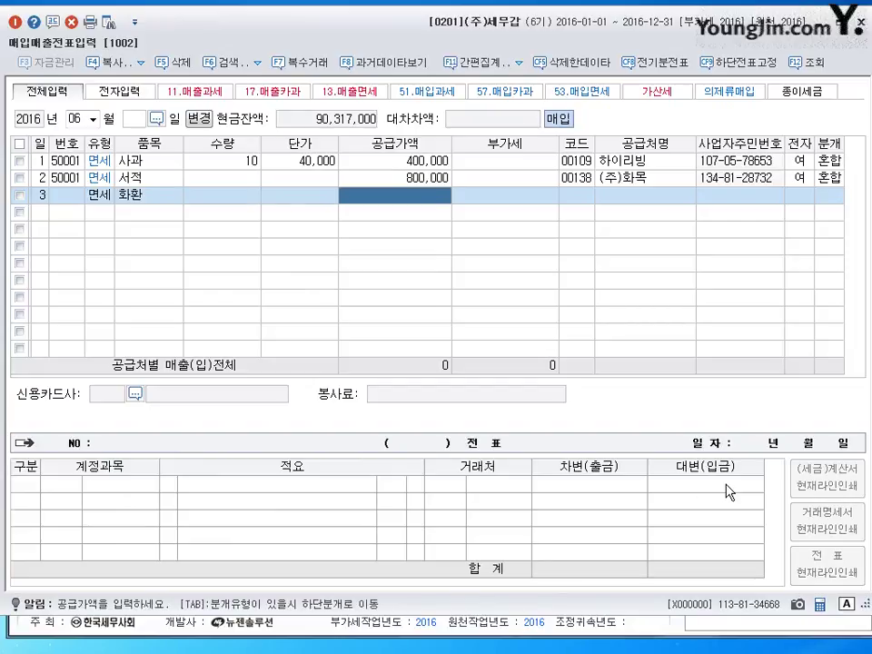
type("170,000")
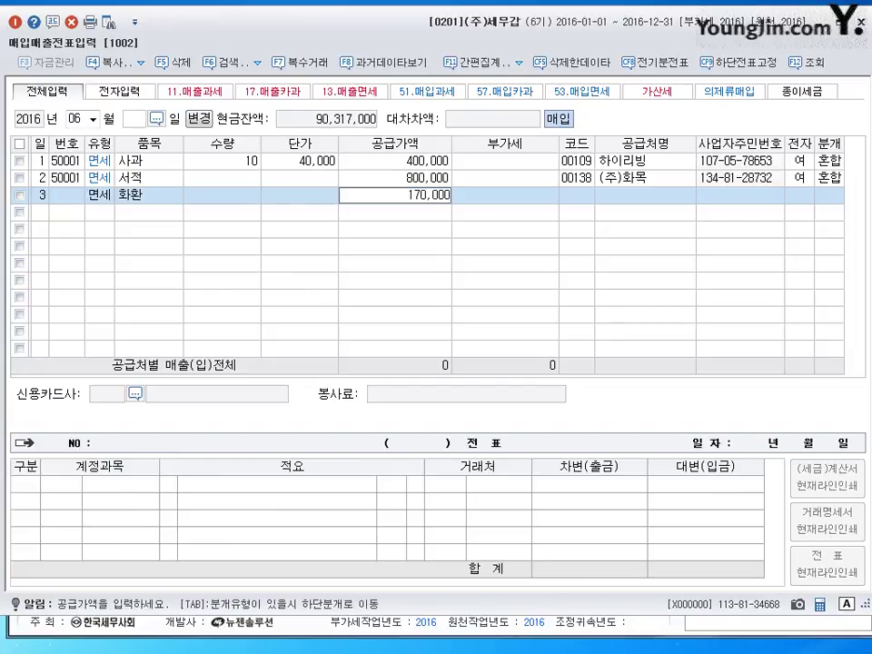
key("Return")
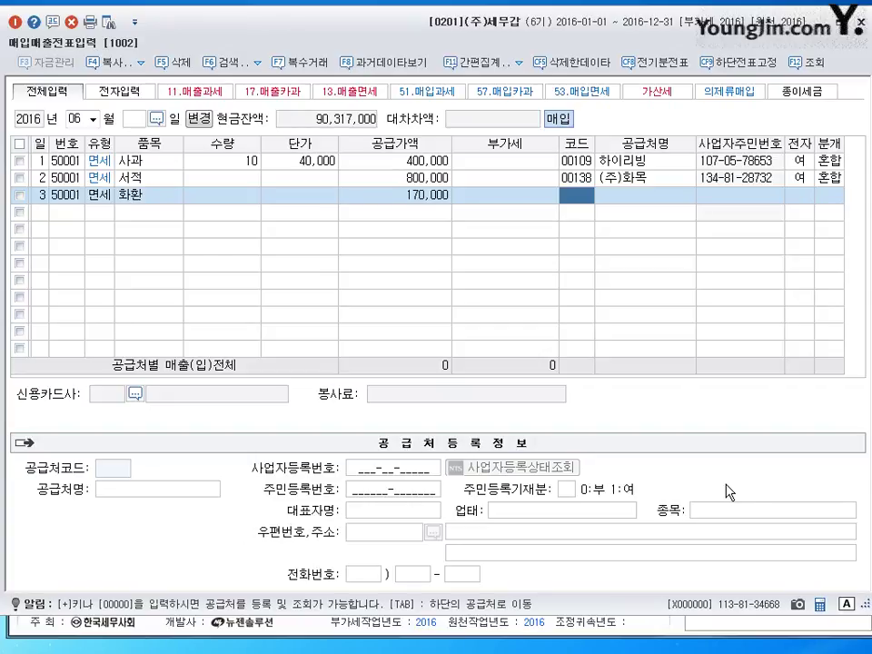
Set the supplier to 갑을상사 and settle the 화환 row as a cash payment
type("00138")
key("Return")
key("Left")
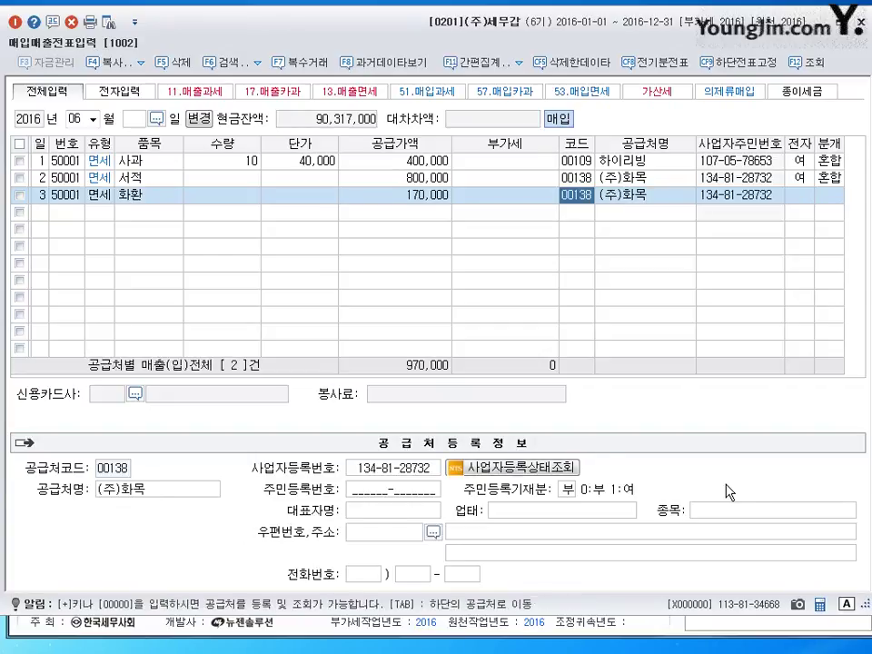
key("Left")
key("Right")
type("갑을")
key("Return")
key("Return")
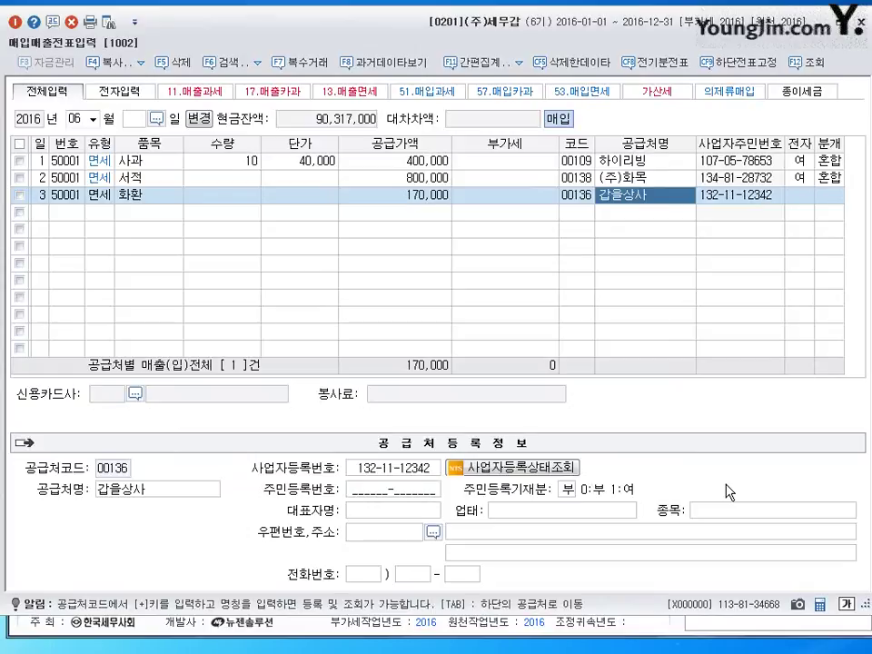
key("Return")
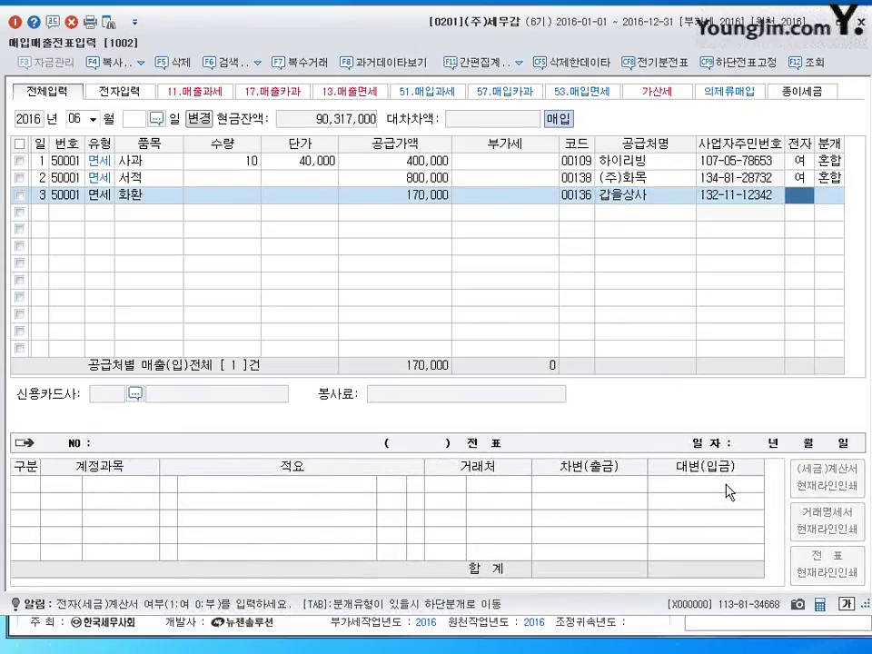
left_click(40, 219)
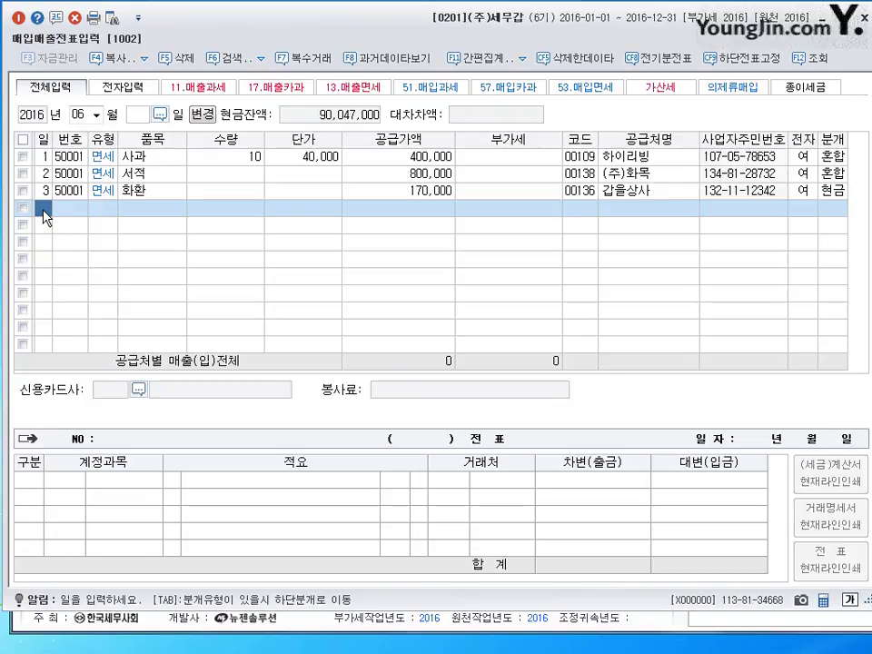
Start a type 53 tax-free purchase line on the 4th for 쌀 with supply amount 2,000,000
type("4")
key("Return")
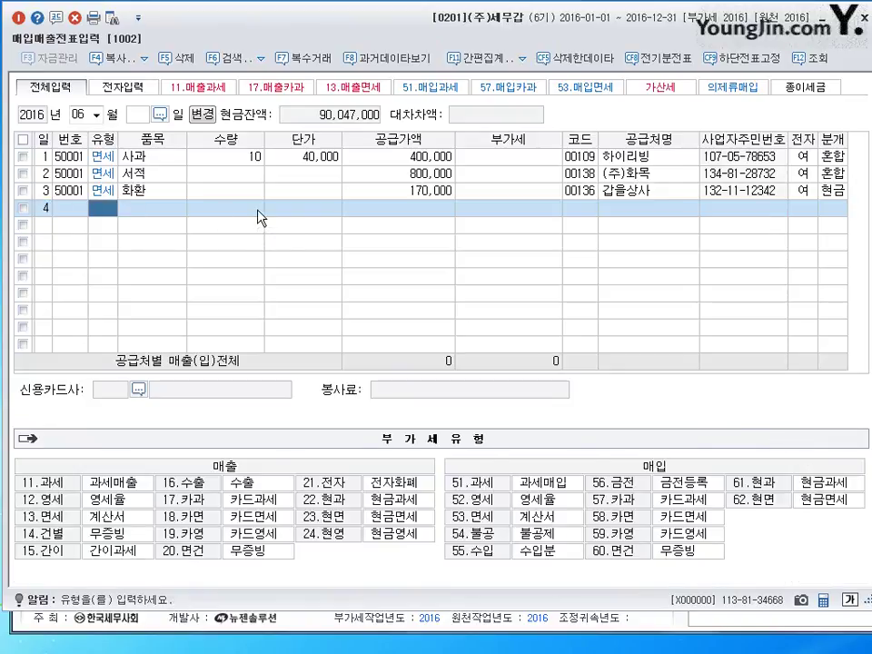
type("53")
key("Return")
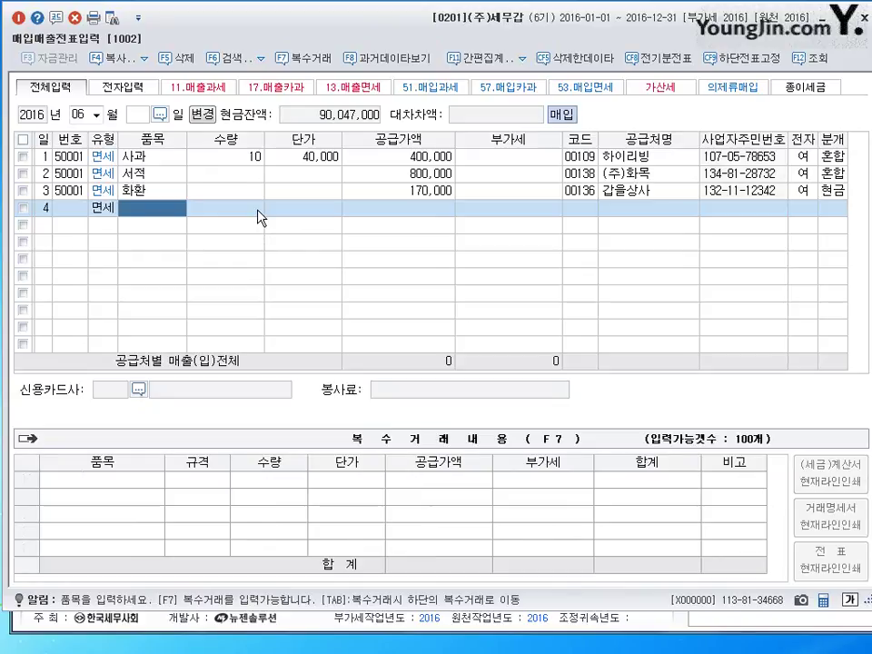
type("쌀")
key("Return")
key("Return")
key("Return")
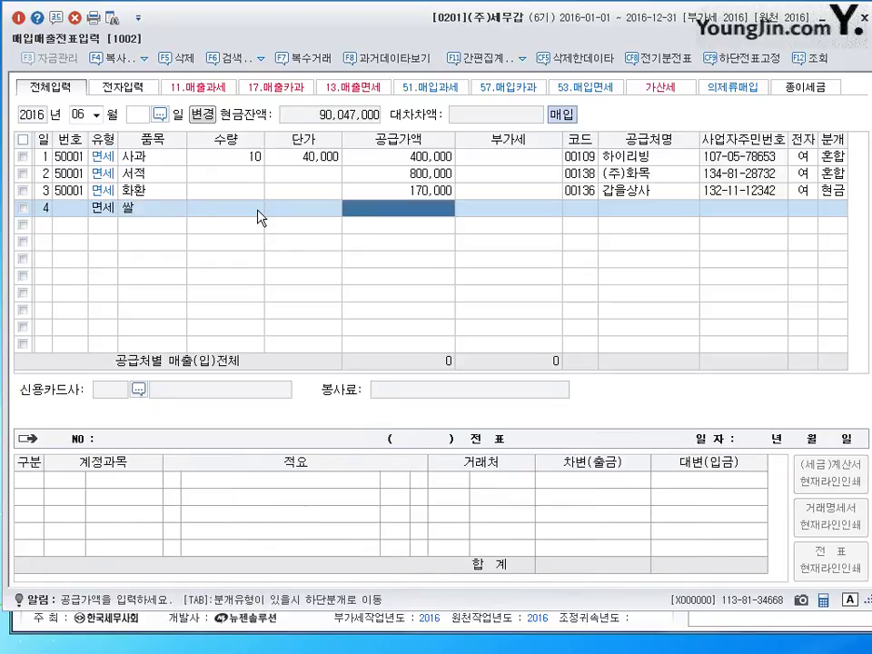
type("2000000")
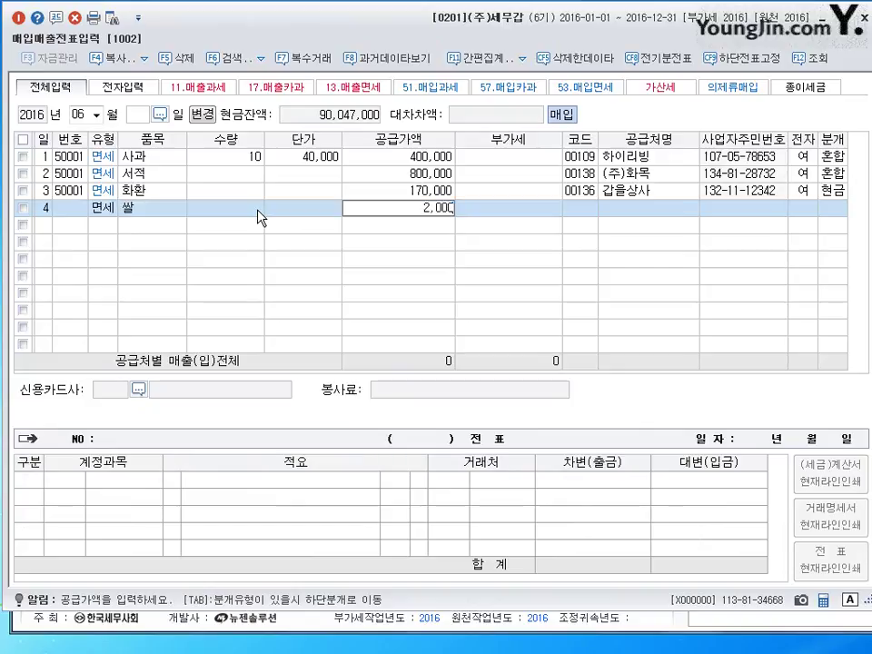
key("Return")
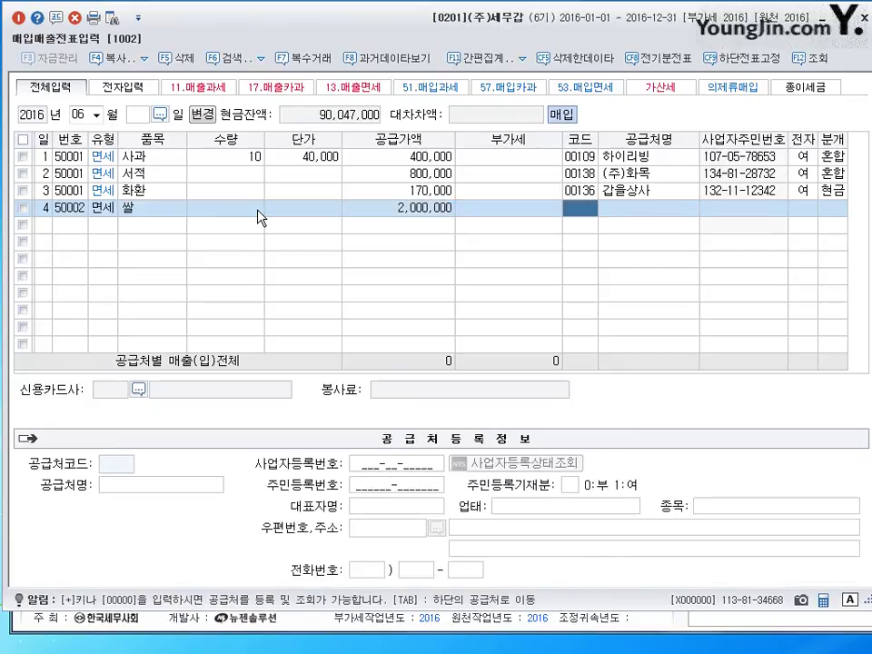
Set the supplier to (주)쌀쌀유통, leave 전자 blank, and choose 3 혼합 journal entry
key("Hangul")
type("쌀쌂")
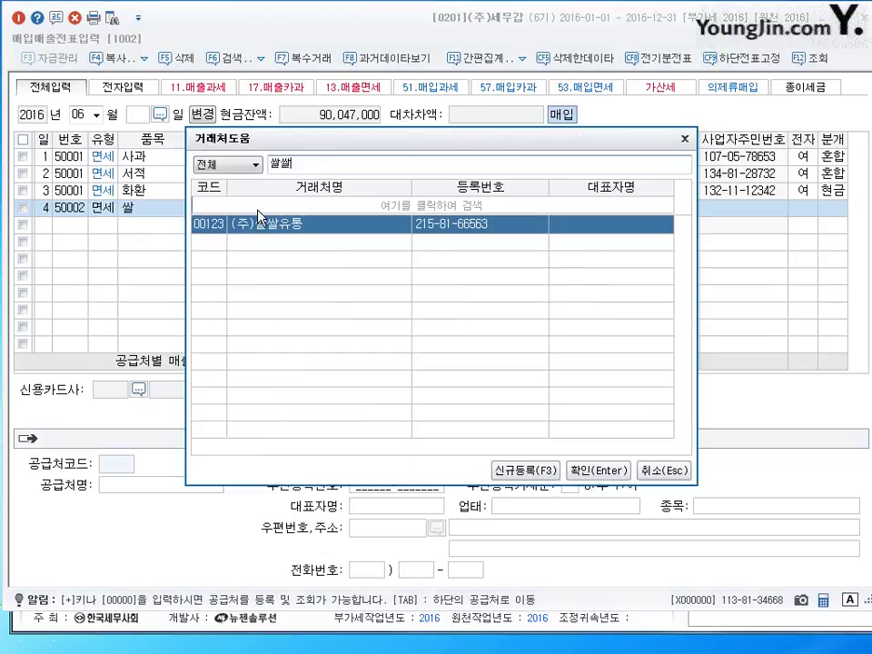
key("Escape")
key("Return")
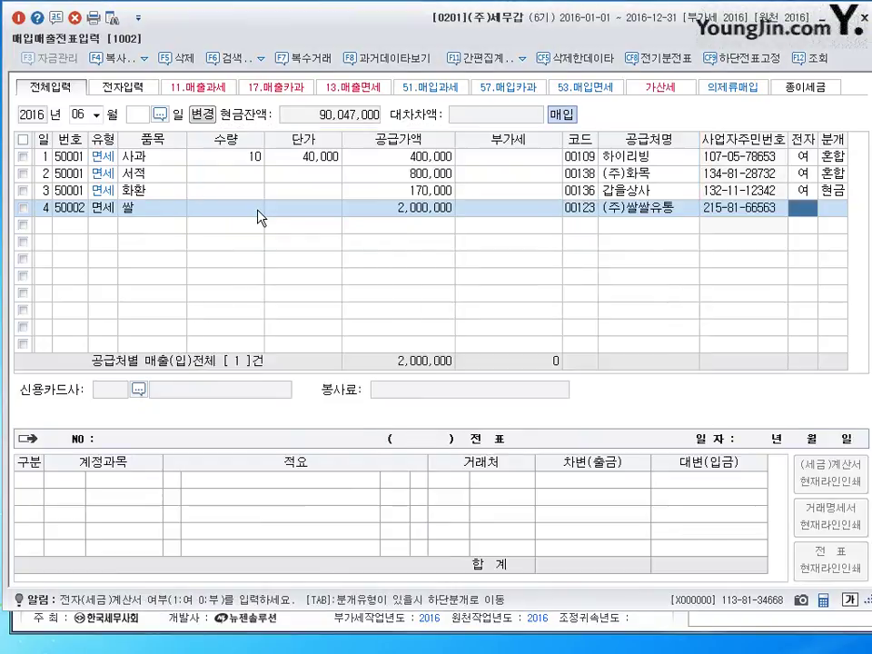
key("Return")
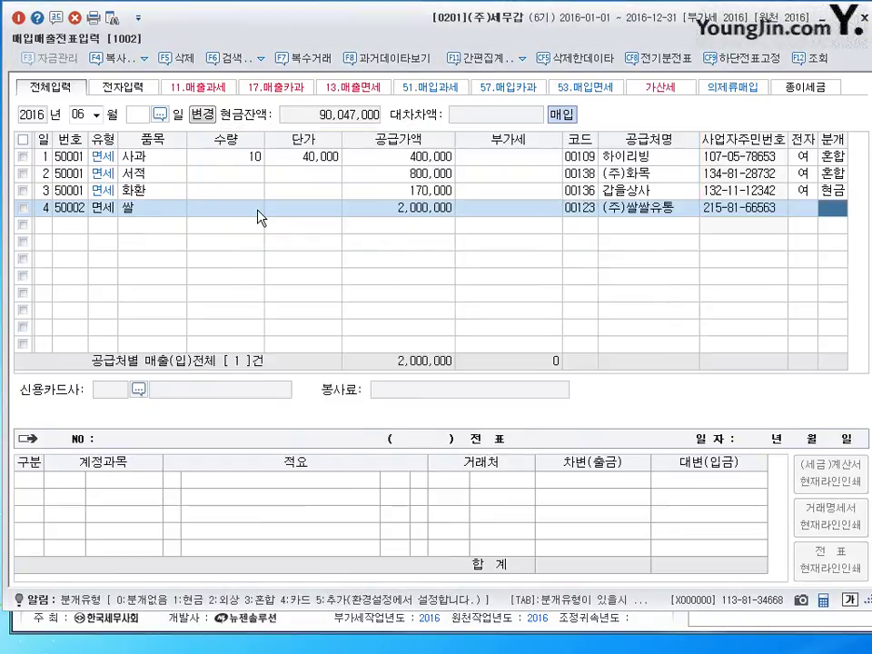
key("3")
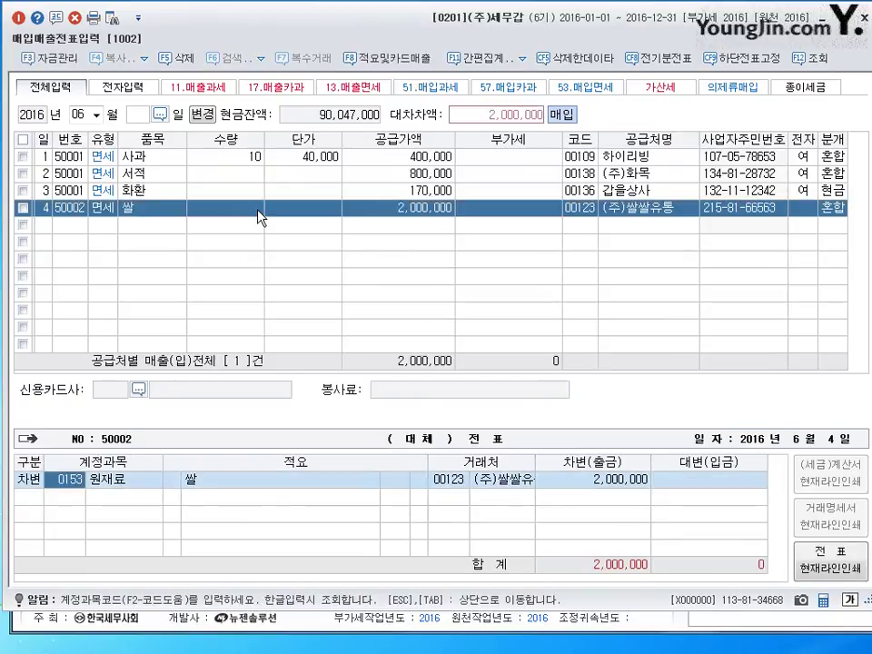
Change the debit account to 0122 소모품 for 2,000,000 and add a 0110 받을어음 credit line
type("122")
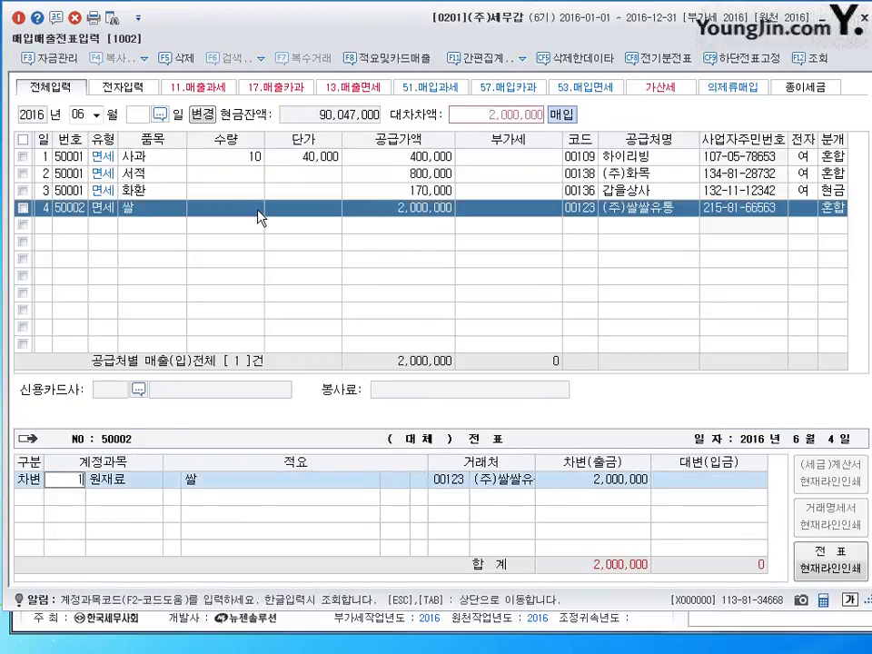
key("Return")
key("Return")
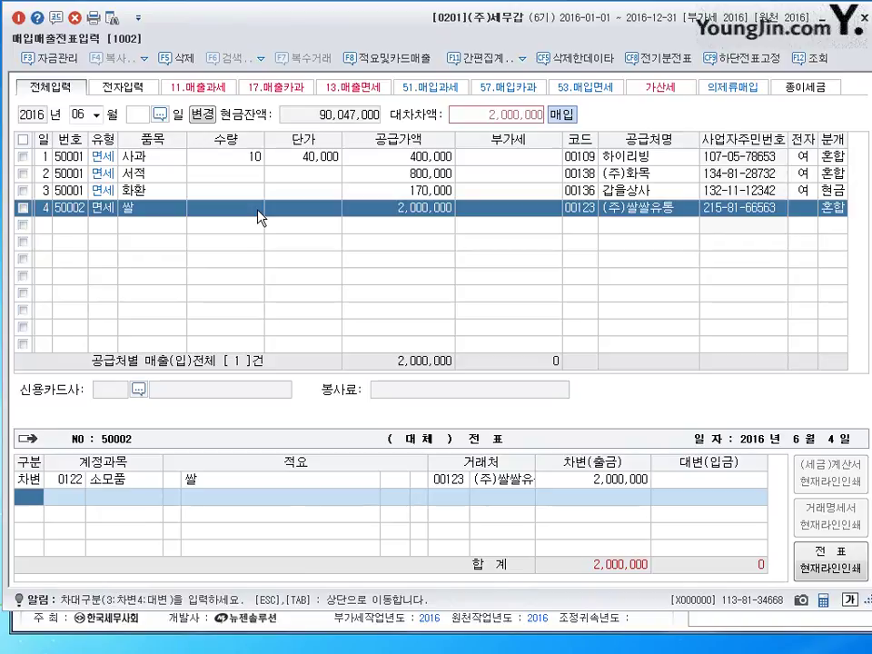
type("4110")
key("Return")
Set the 받을어음 credit's partner to 강동상사 with amount 1,500,000
key("Left")
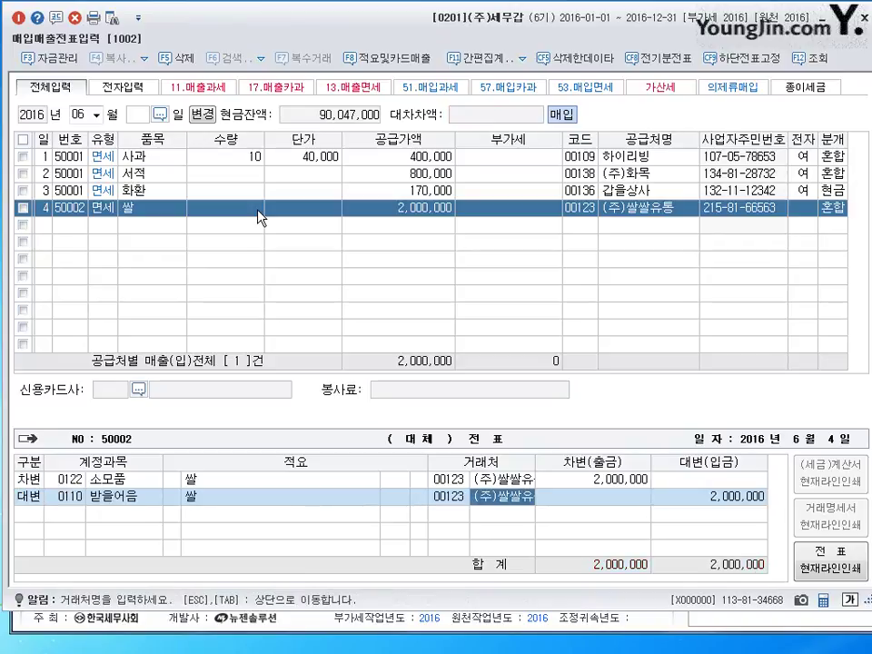
key("Left")
type("강동")
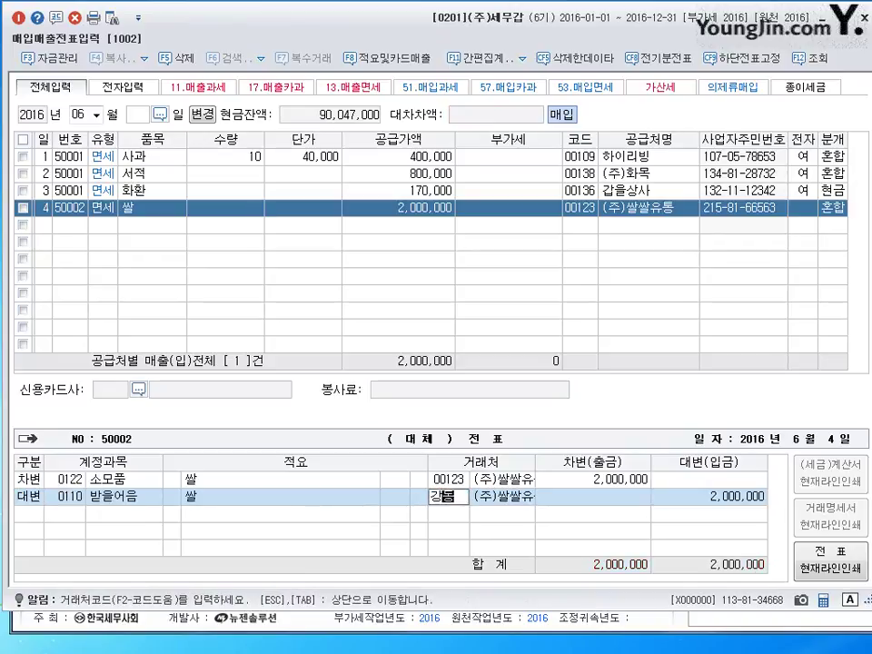
key("Return")
key("Return")
key("Return")
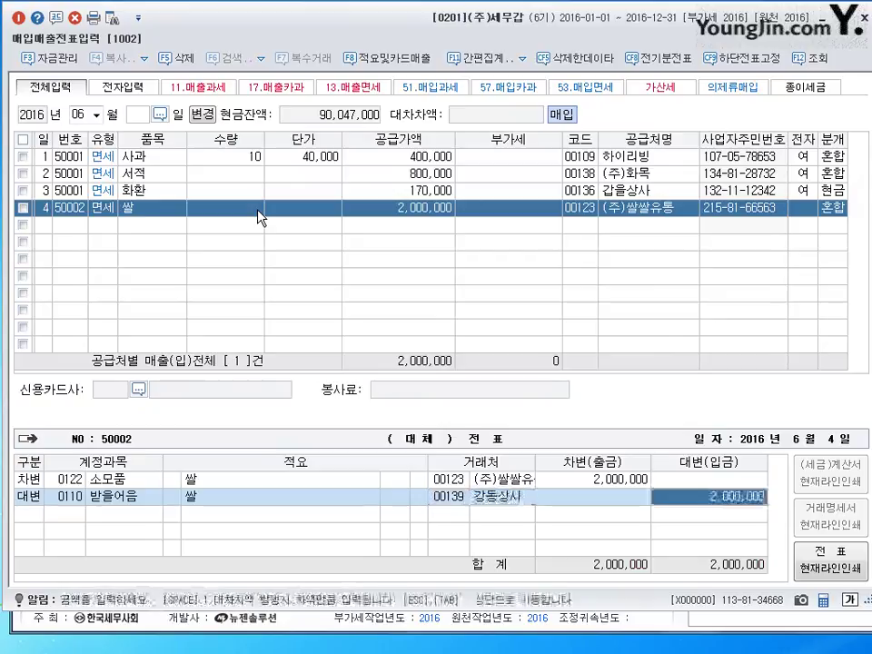
type("1500000")
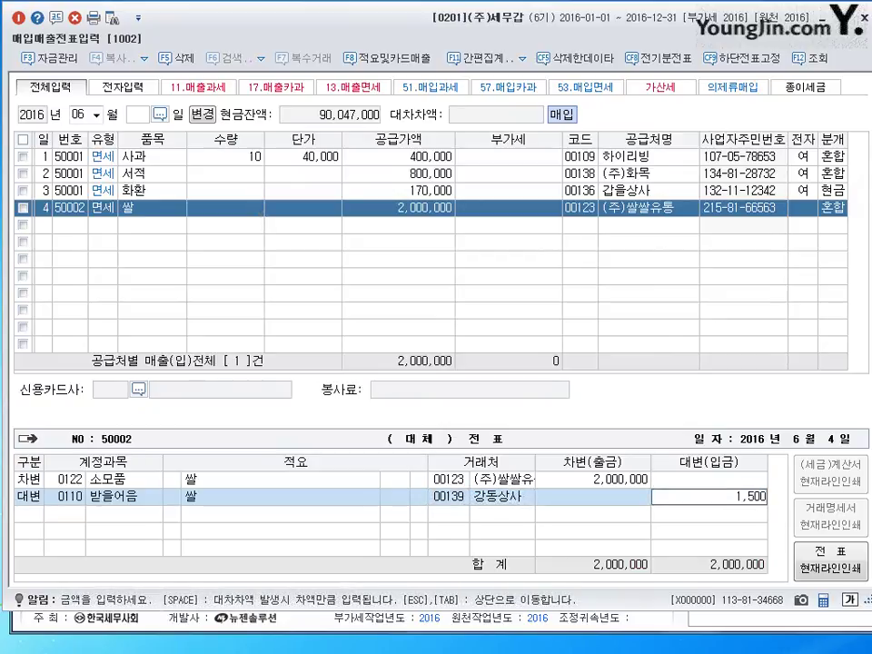
key("Return")
Add a 500,000 credit to 0253 미지급금 to balance the voucher, then begin a line on the 5th
type("4")
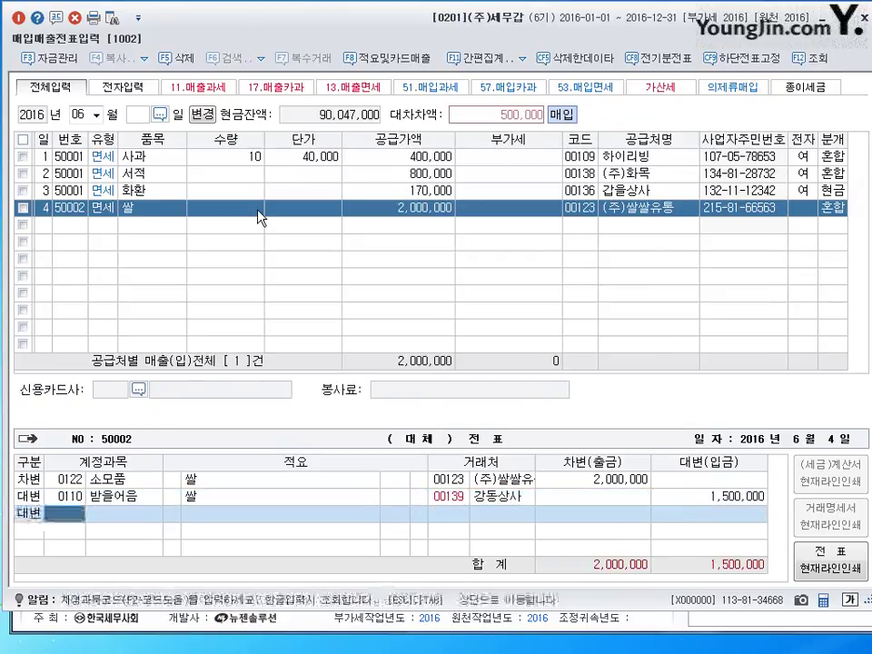
type("253")
key("Return")
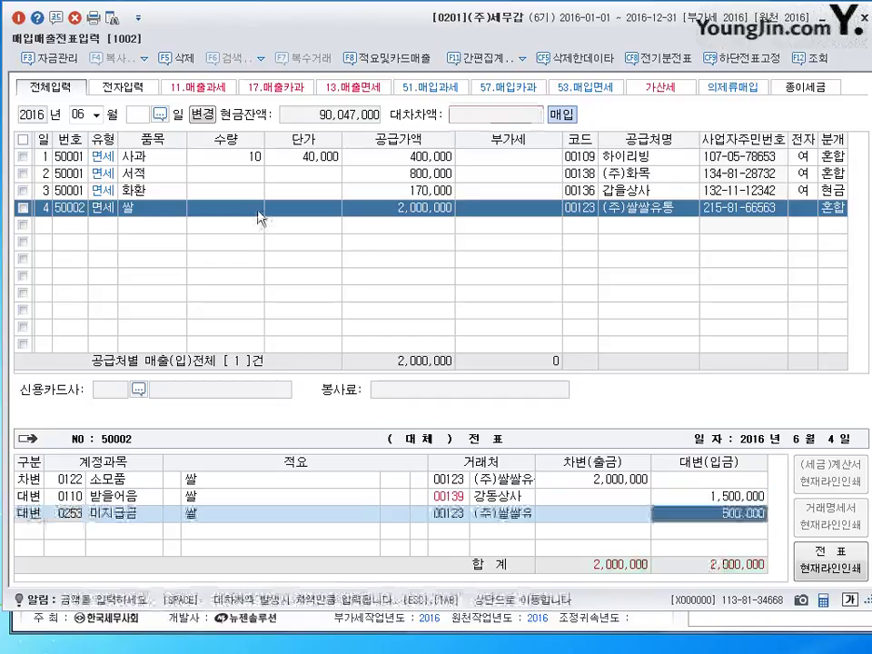
key("Return")
type("5")
key("Return")
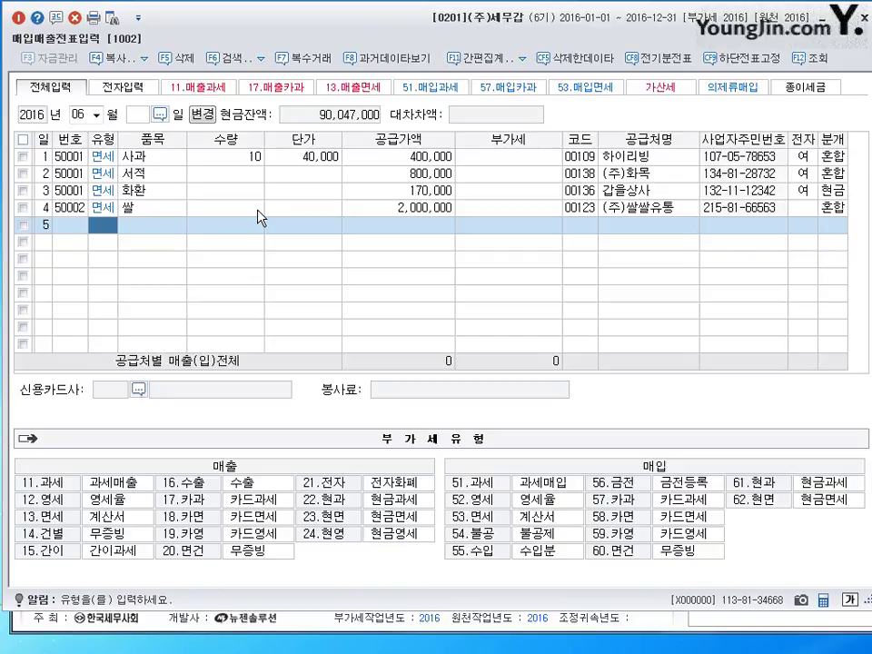
Enter a type 53 tax-free purchase for 리스료 with supply amount 650,000
type("53")
key("Return")
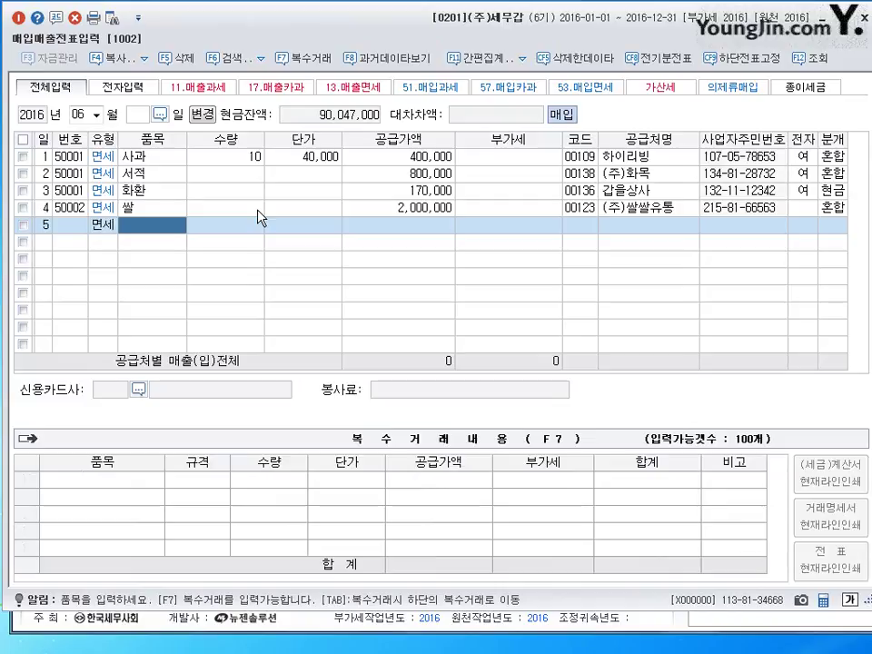
type("리스료")
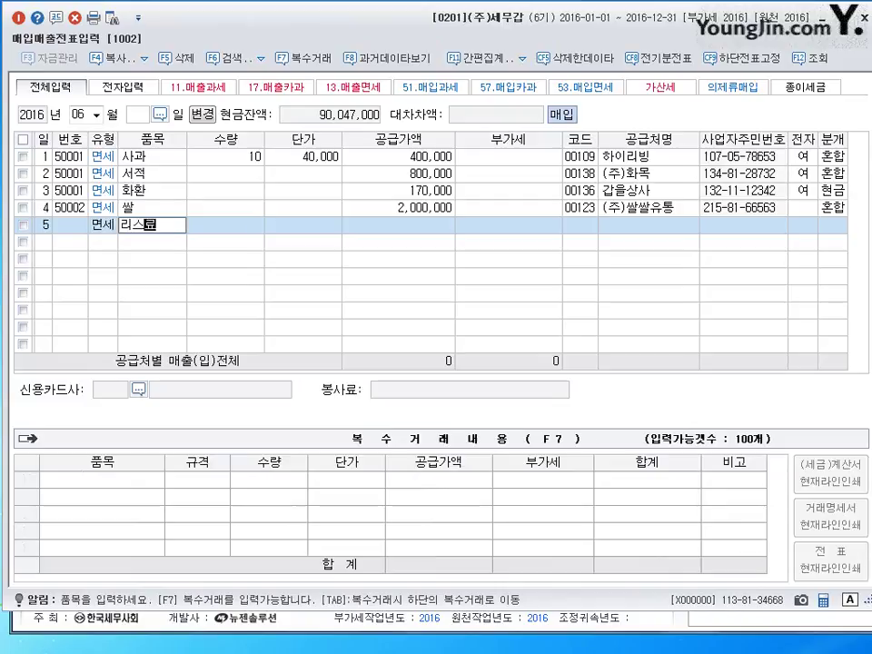
key("Return")
key("Return")
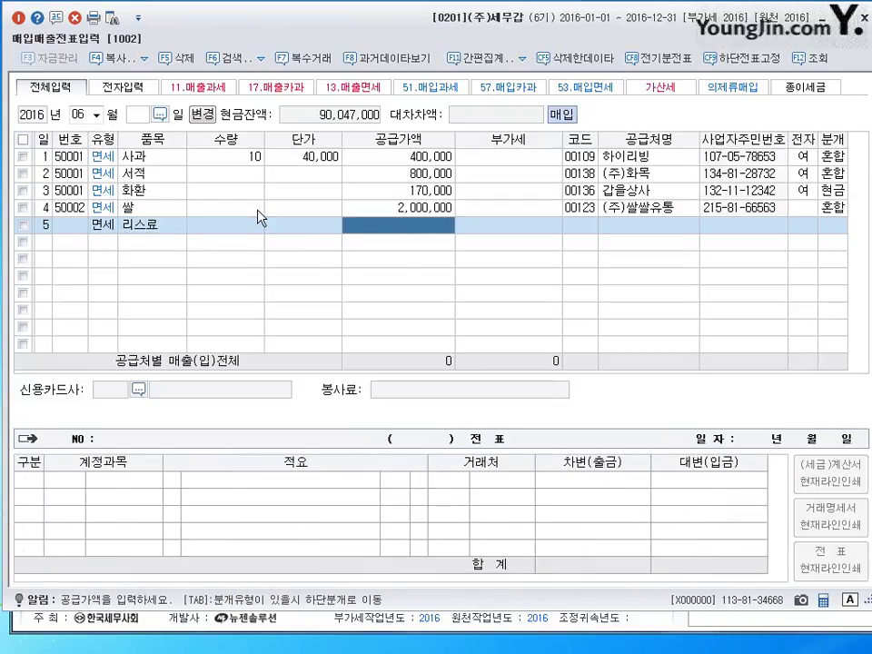
type("6500000")
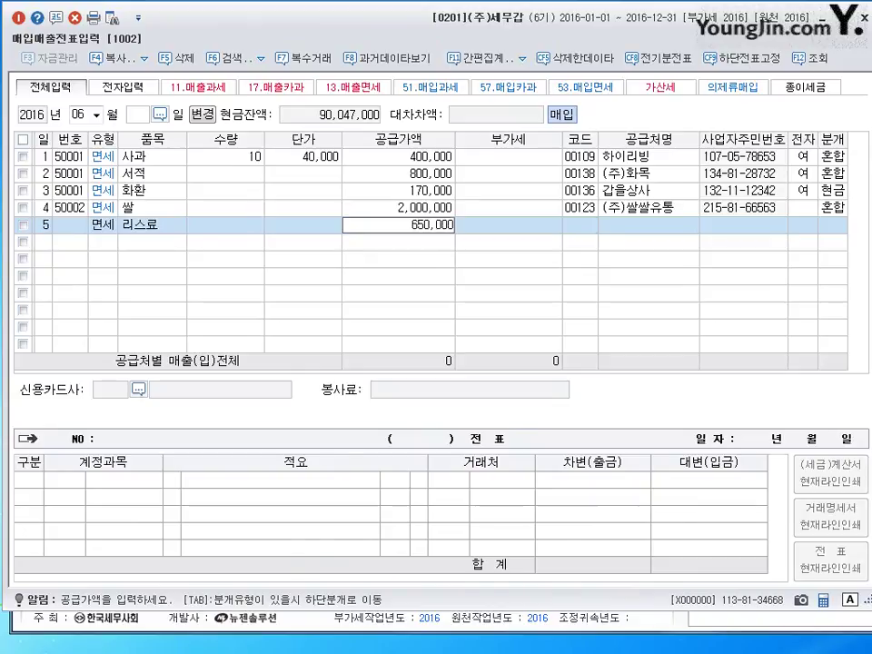
key("Return")
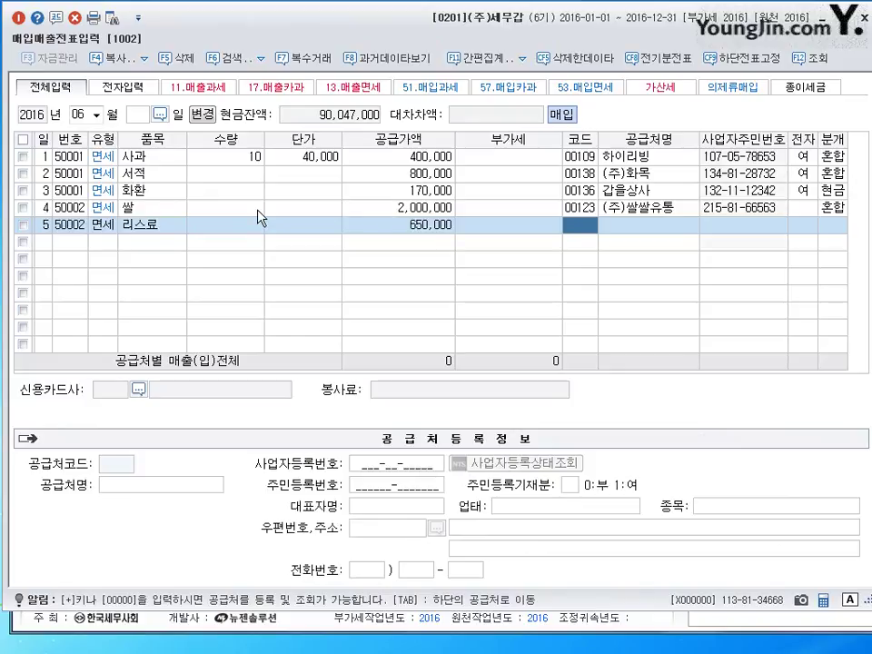
Set supplier 아일랜드, mark the invoice electronic (전자 1), and choose 3 혼합 journal entry
type("아")
key("Return")
key("Return")
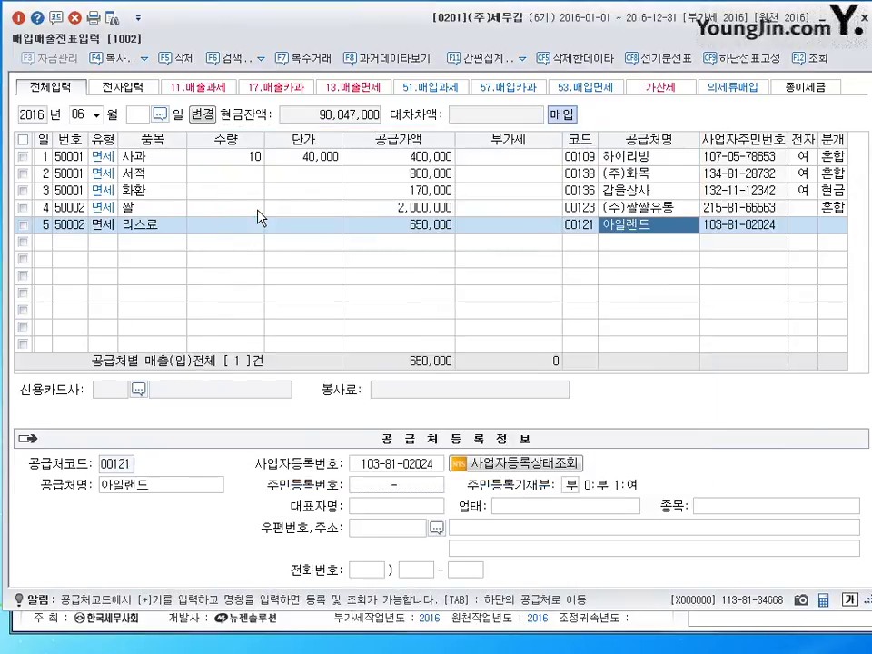
key("Return")
key("Return")
key("Left")
type("1")
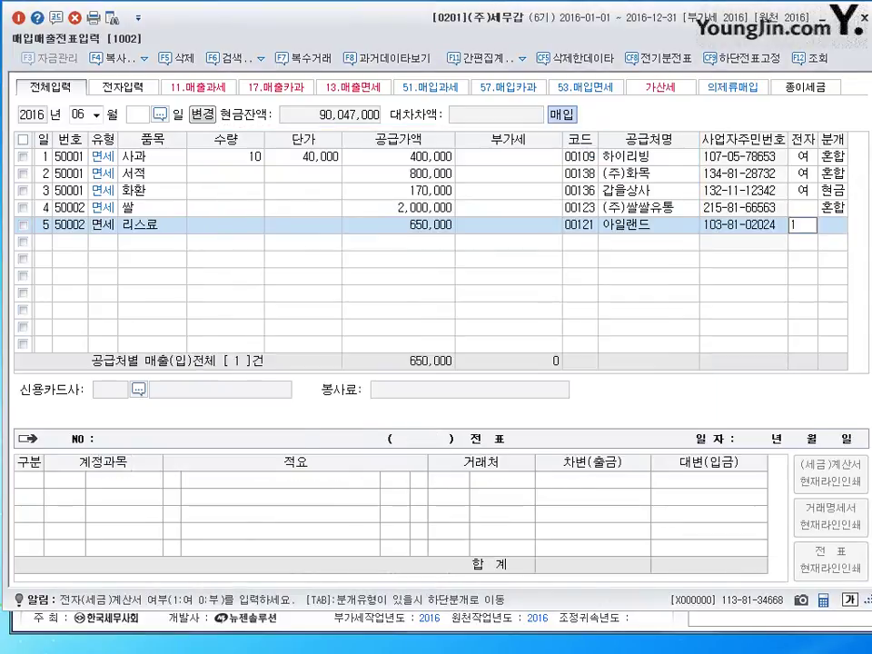
key("Return")
type("3")
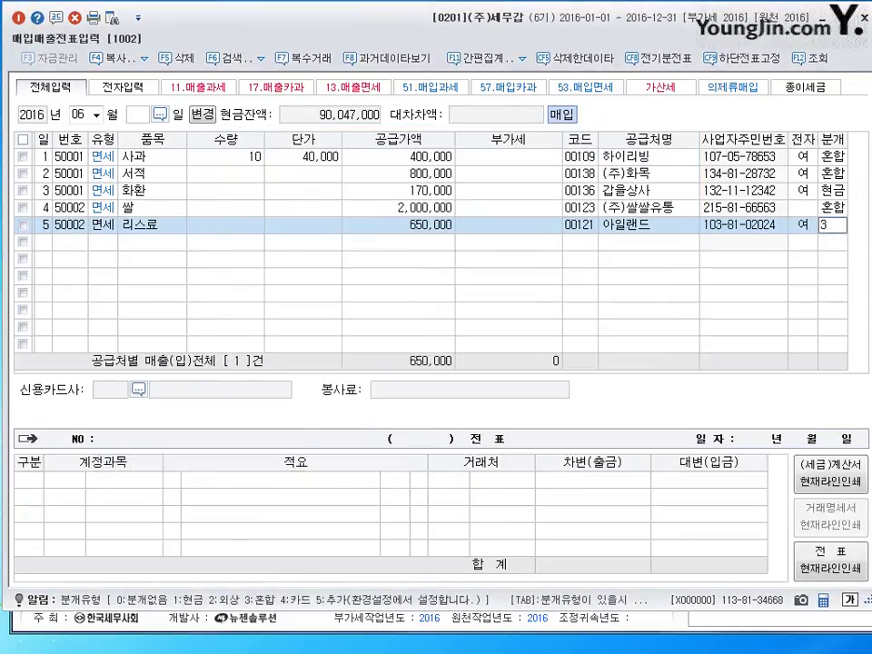
key("Return")
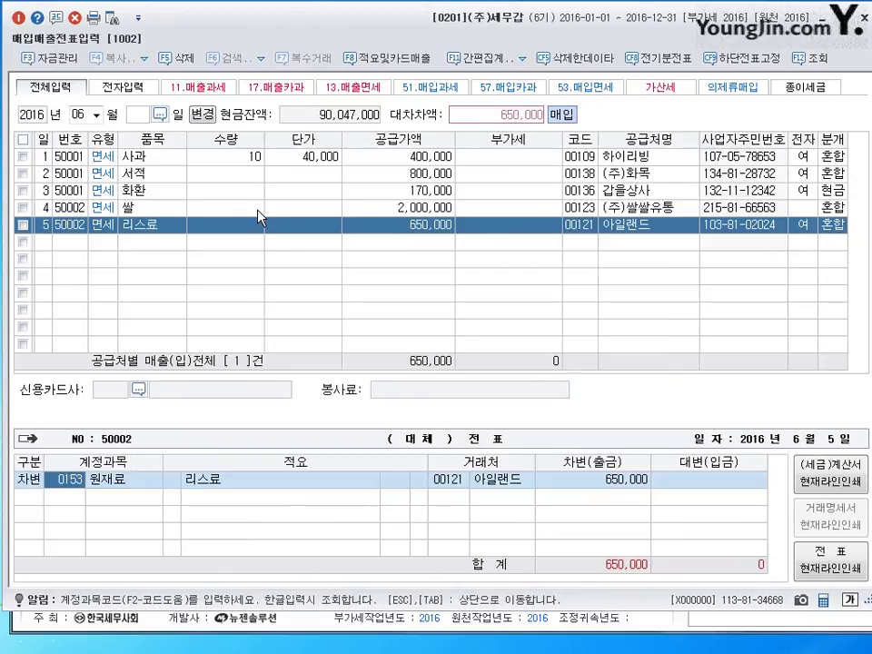
Debit 0819 임차료 and credit 0253 미지급금 for 650,000
type("6")
key("Return")
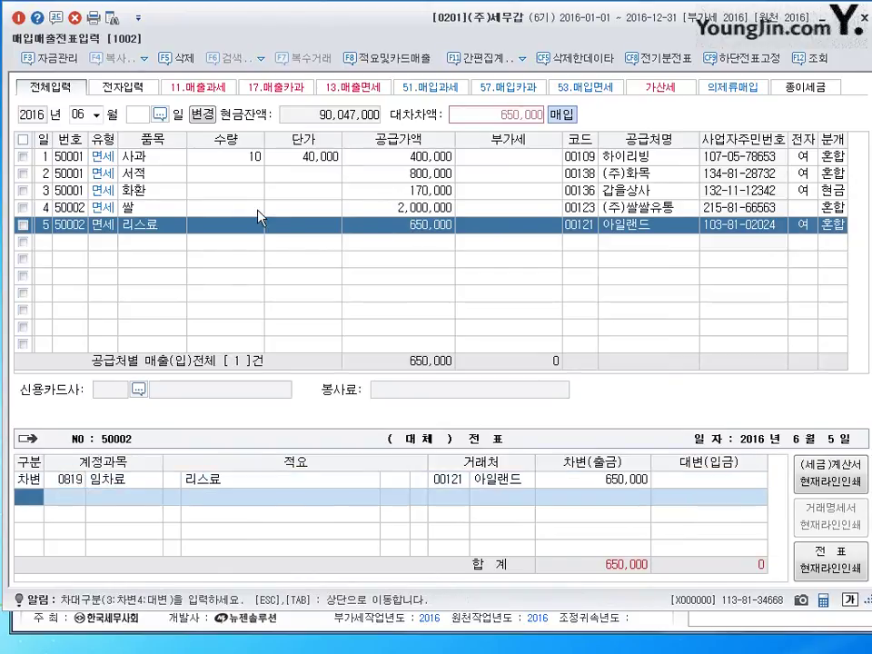
type("4253")
key("Return")
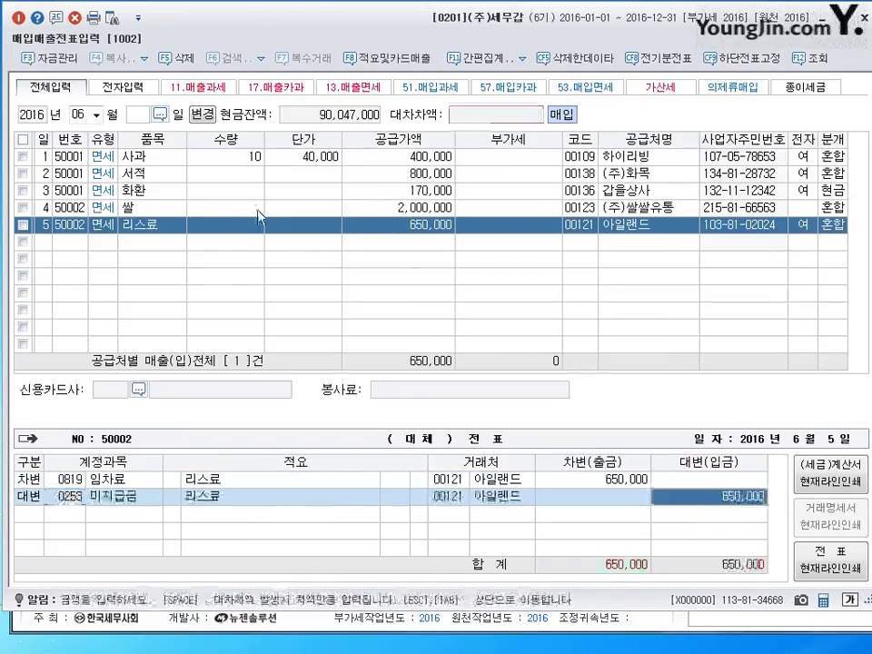
key("Return")
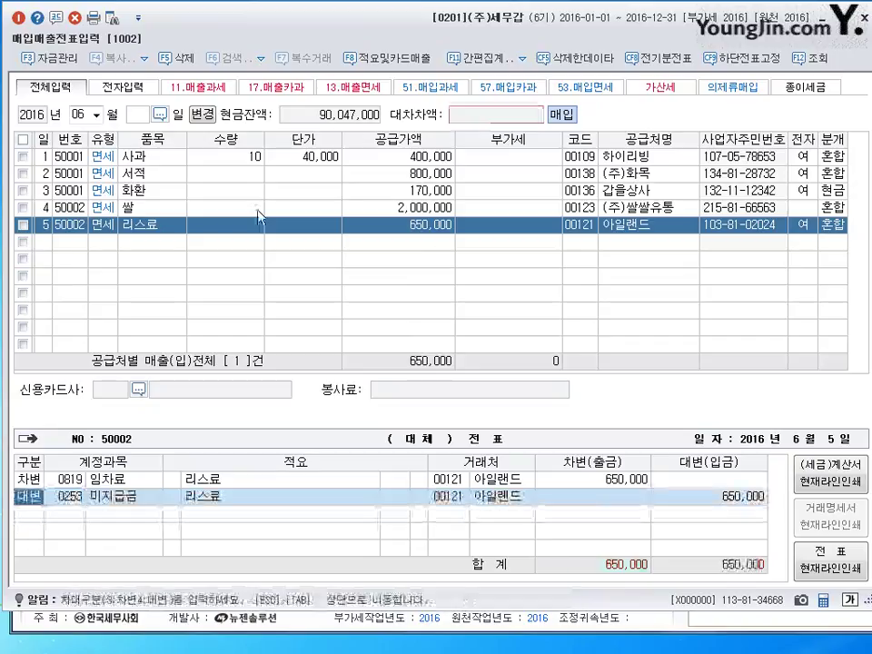